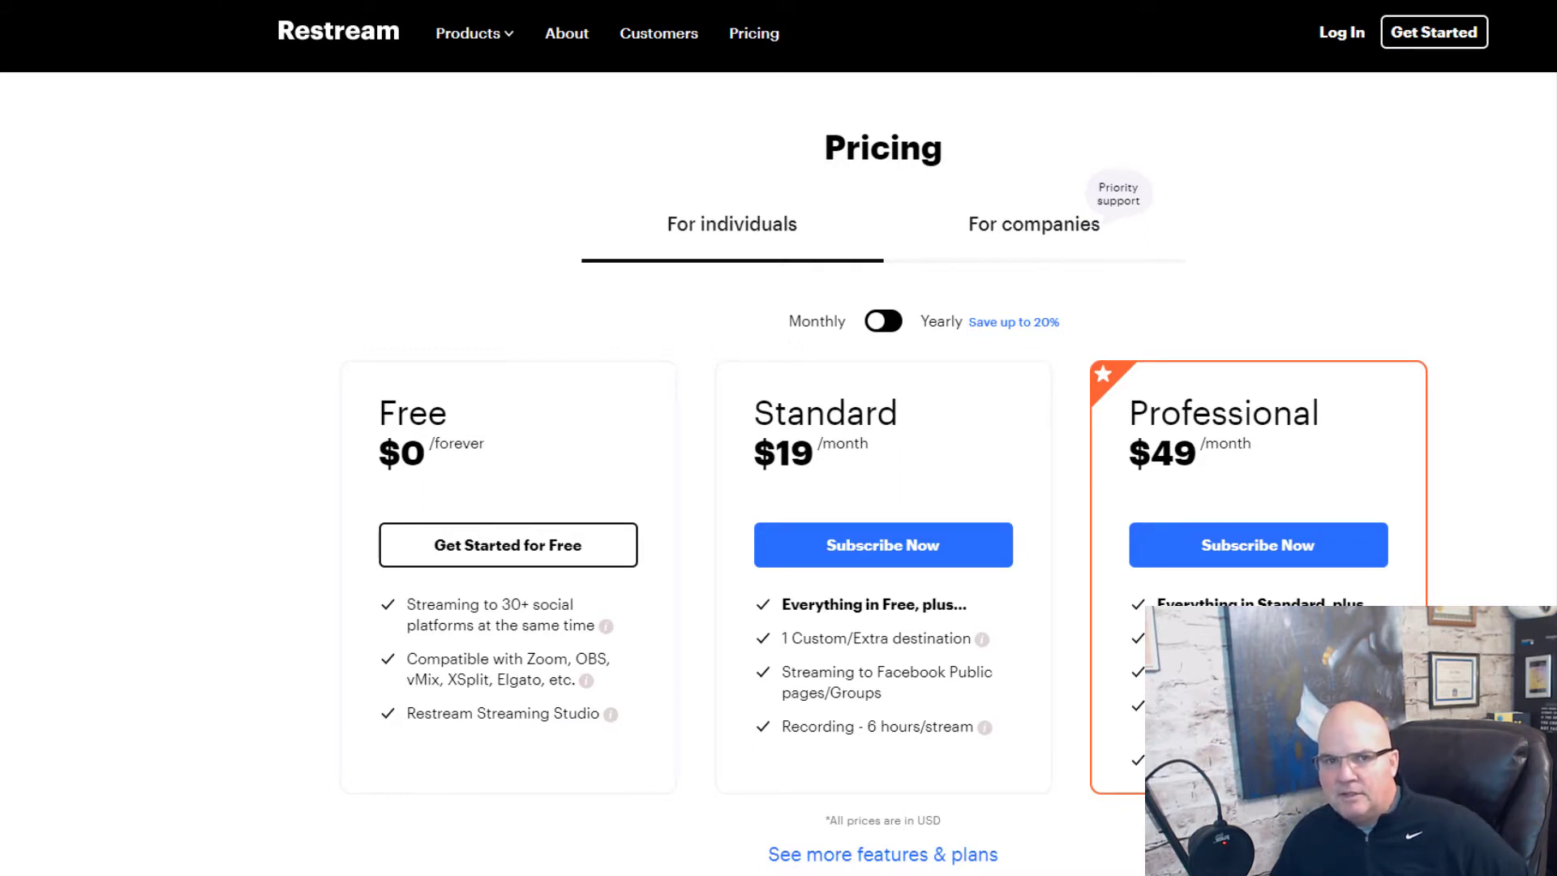
# Start adding a Facebook Live personal profile channel to the Destinations and open its connection to Facebook
pyautogui.hotkey('alt', 'Left')
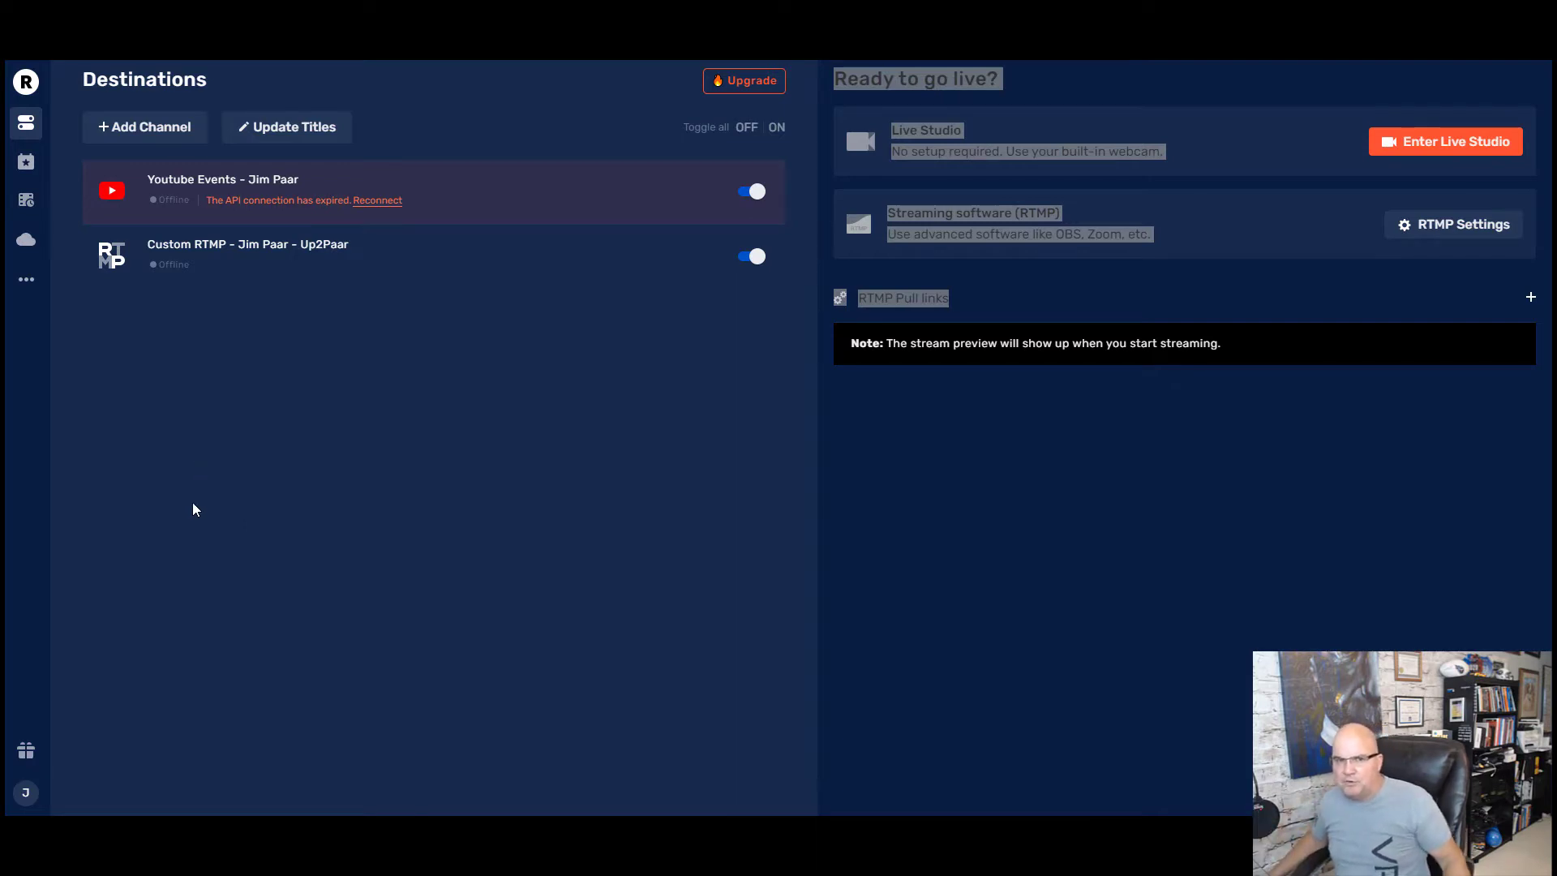
pyautogui.click(26, 122)
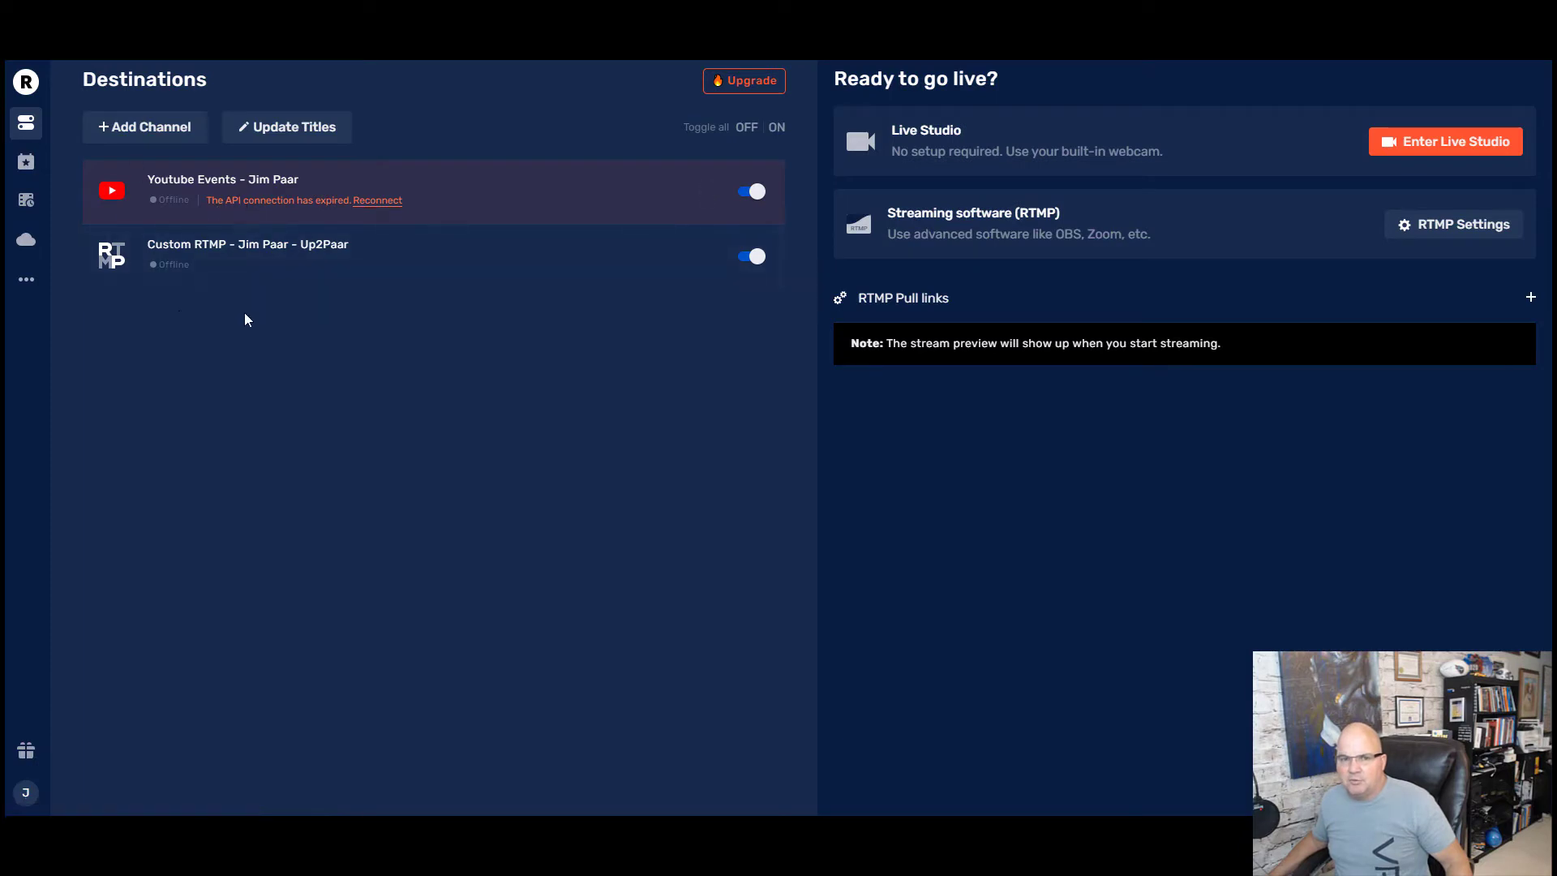
pyautogui.click(172, 132)
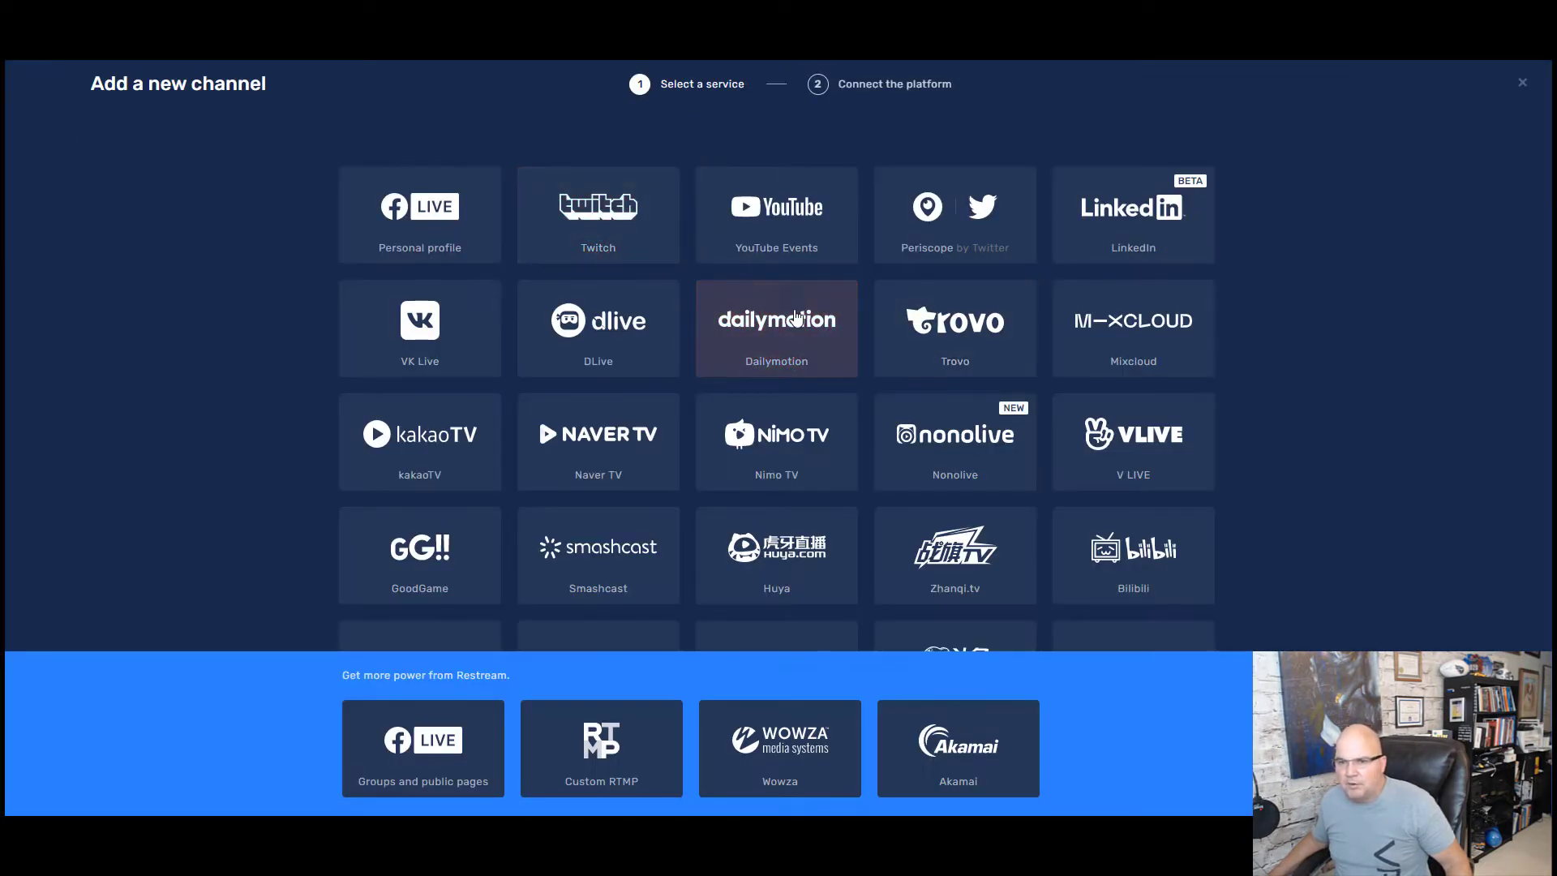
pyautogui.scroll(-1, 1121, 442)
pyautogui.scroll(-4, 1120, 442)
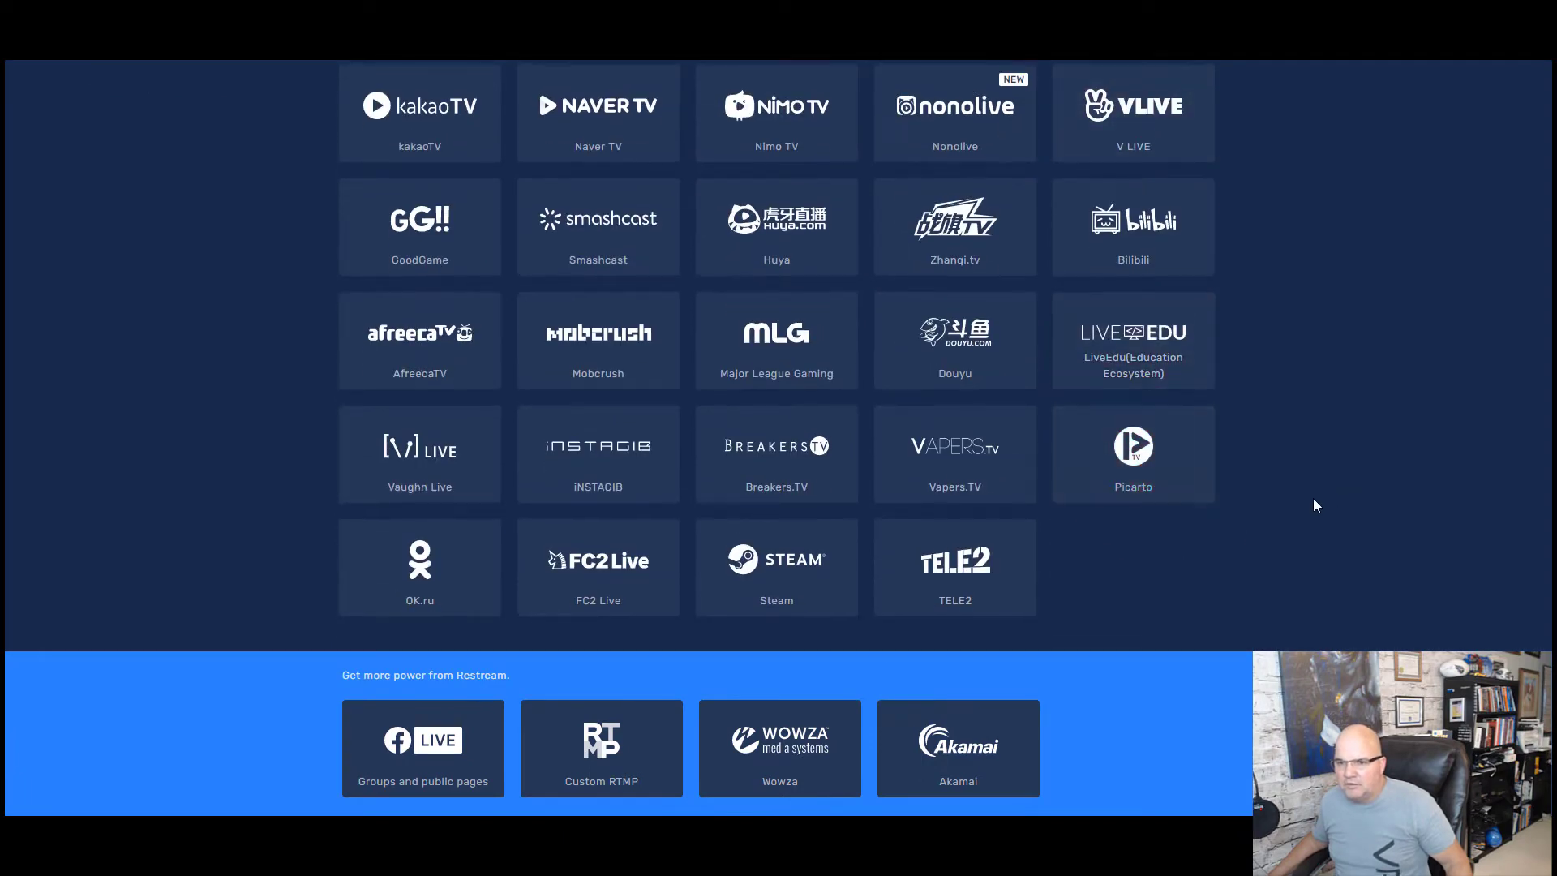
pyautogui.scroll(3, 1276, 526)
pyautogui.scroll(1, 1275, 525)
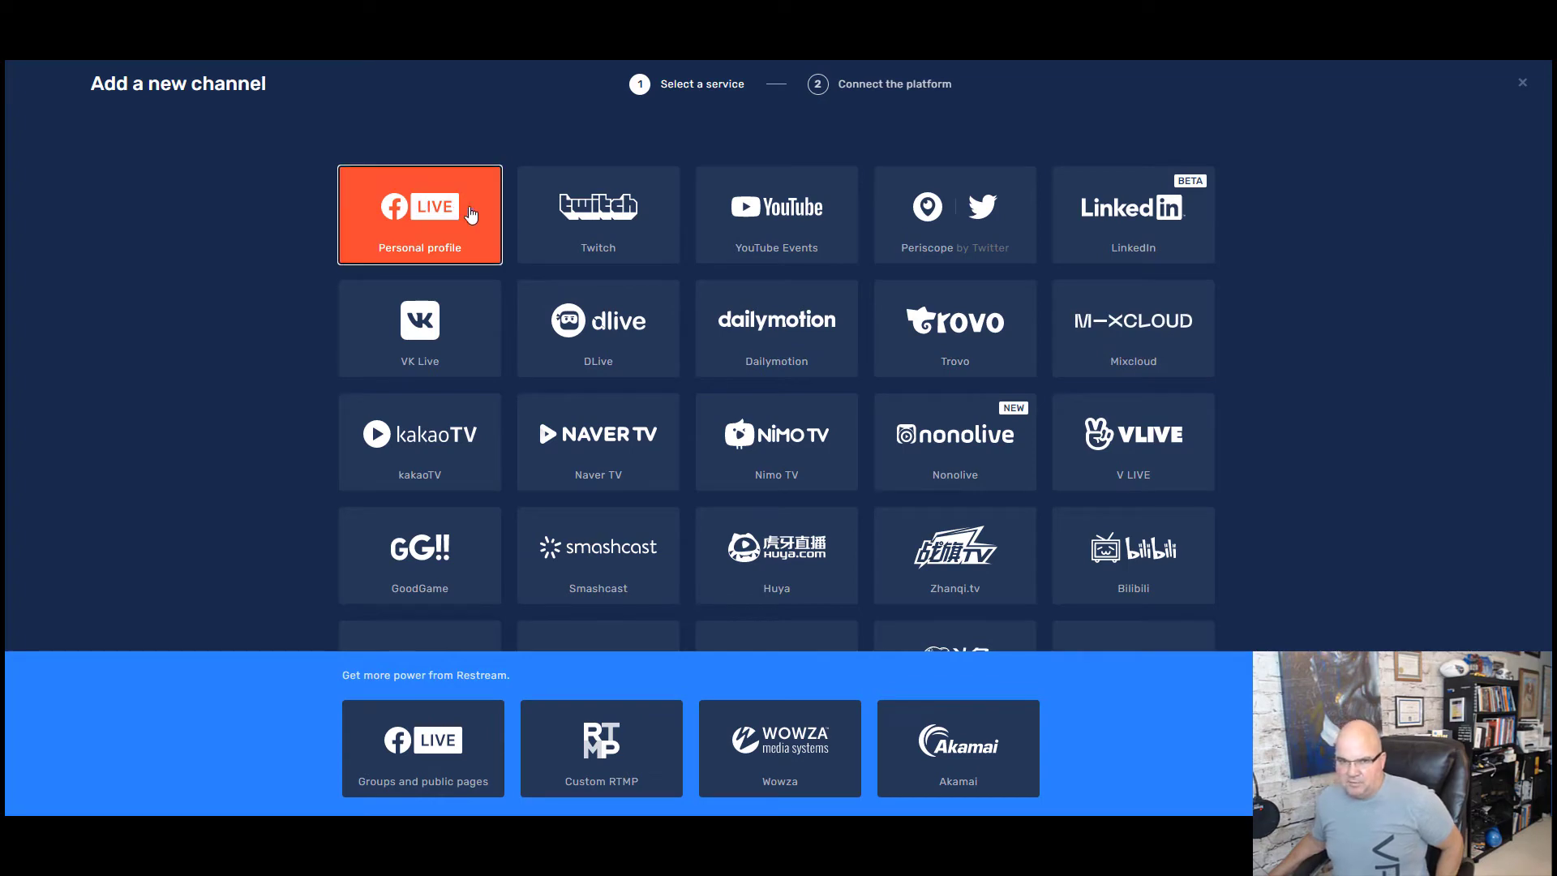
pyautogui.click(455, 212)
pyautogui.click(539, 219)
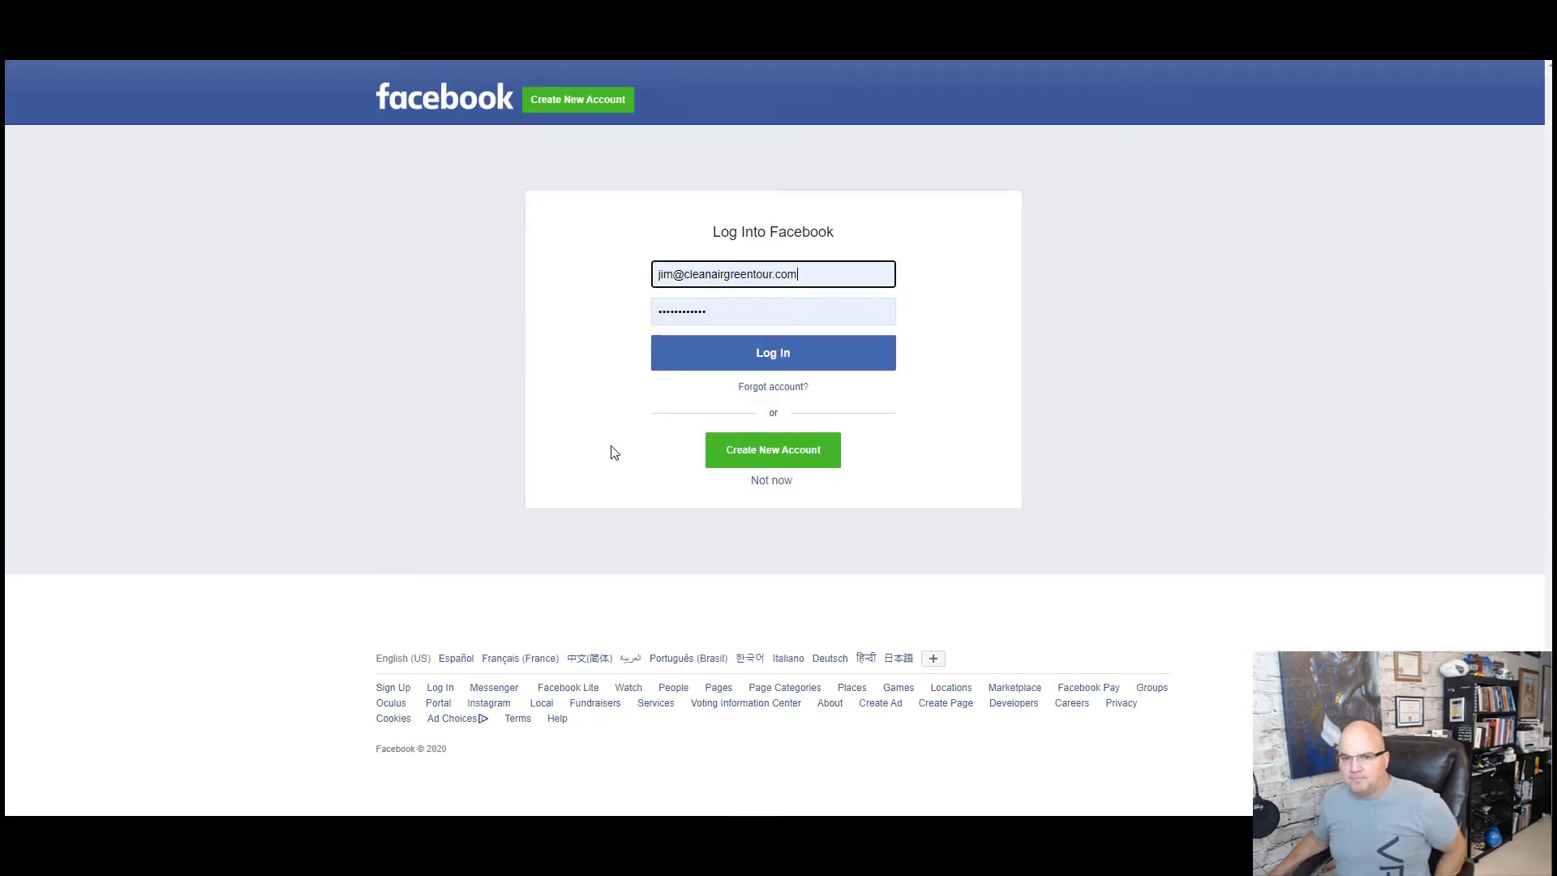
# Log in to Facebook with the prefilled credentials and grant Restream.io Streaming all requested permissions, with timeline posts visible to Friends
pyautogui.click(769, 367)
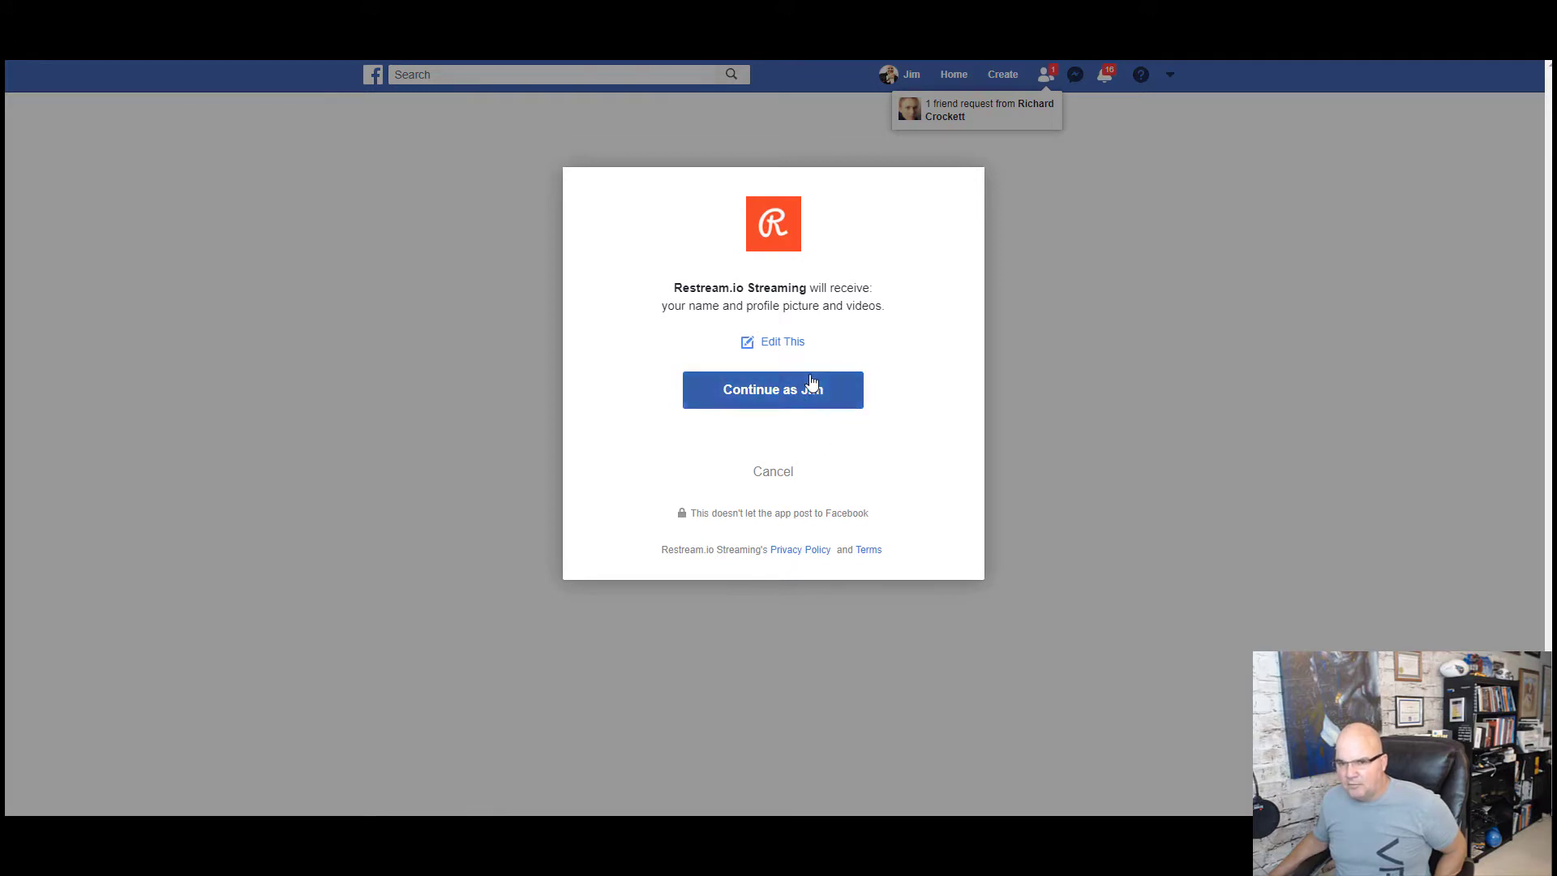
pyautogui.click(781, 403)
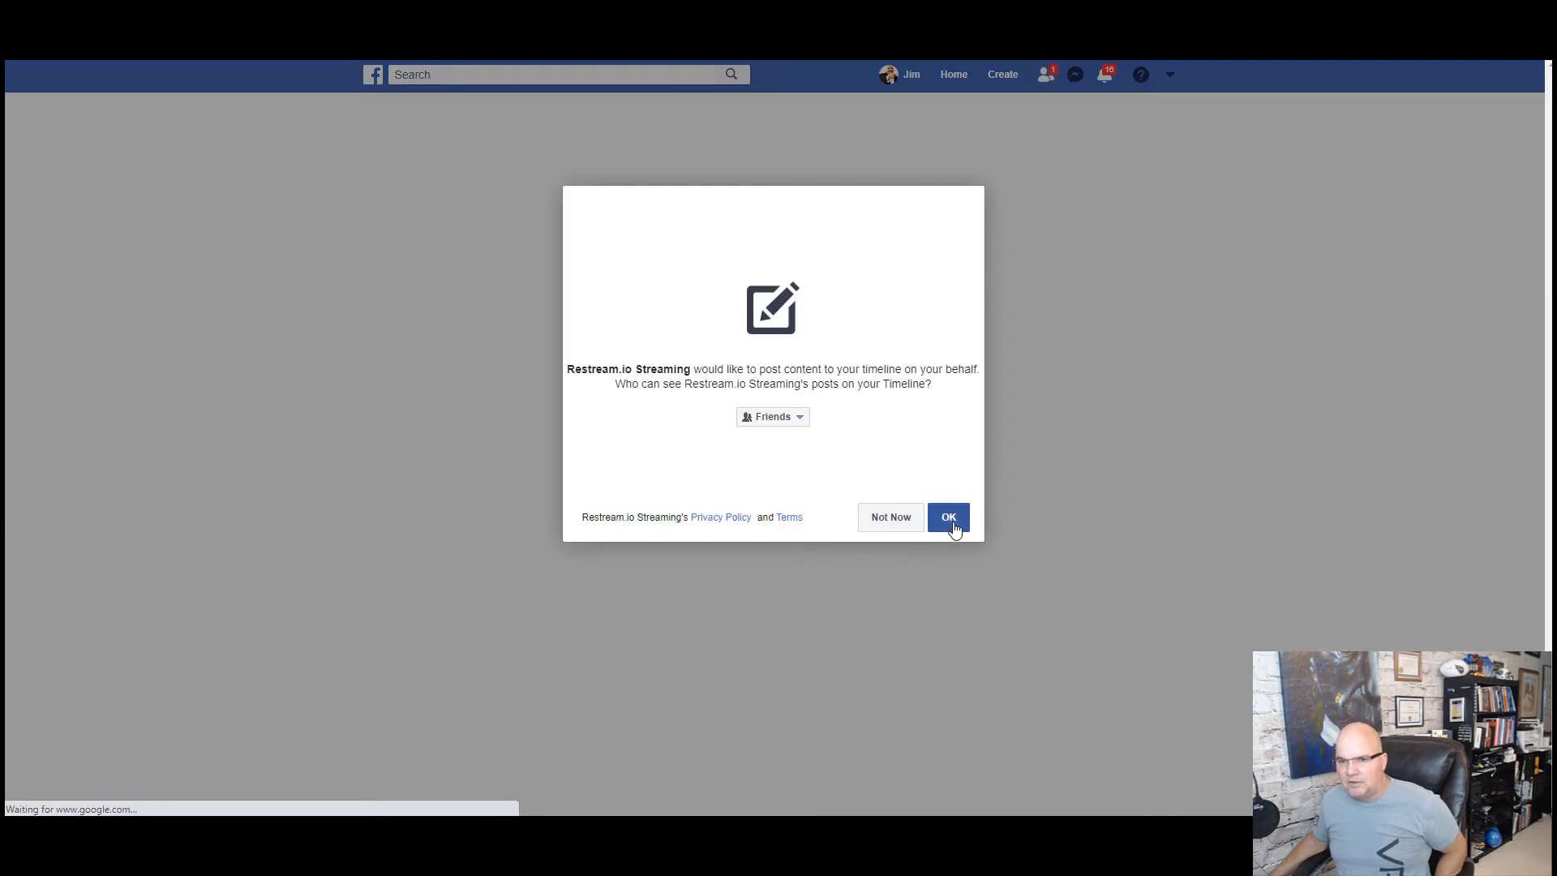
pyautogui.click(950, 523)
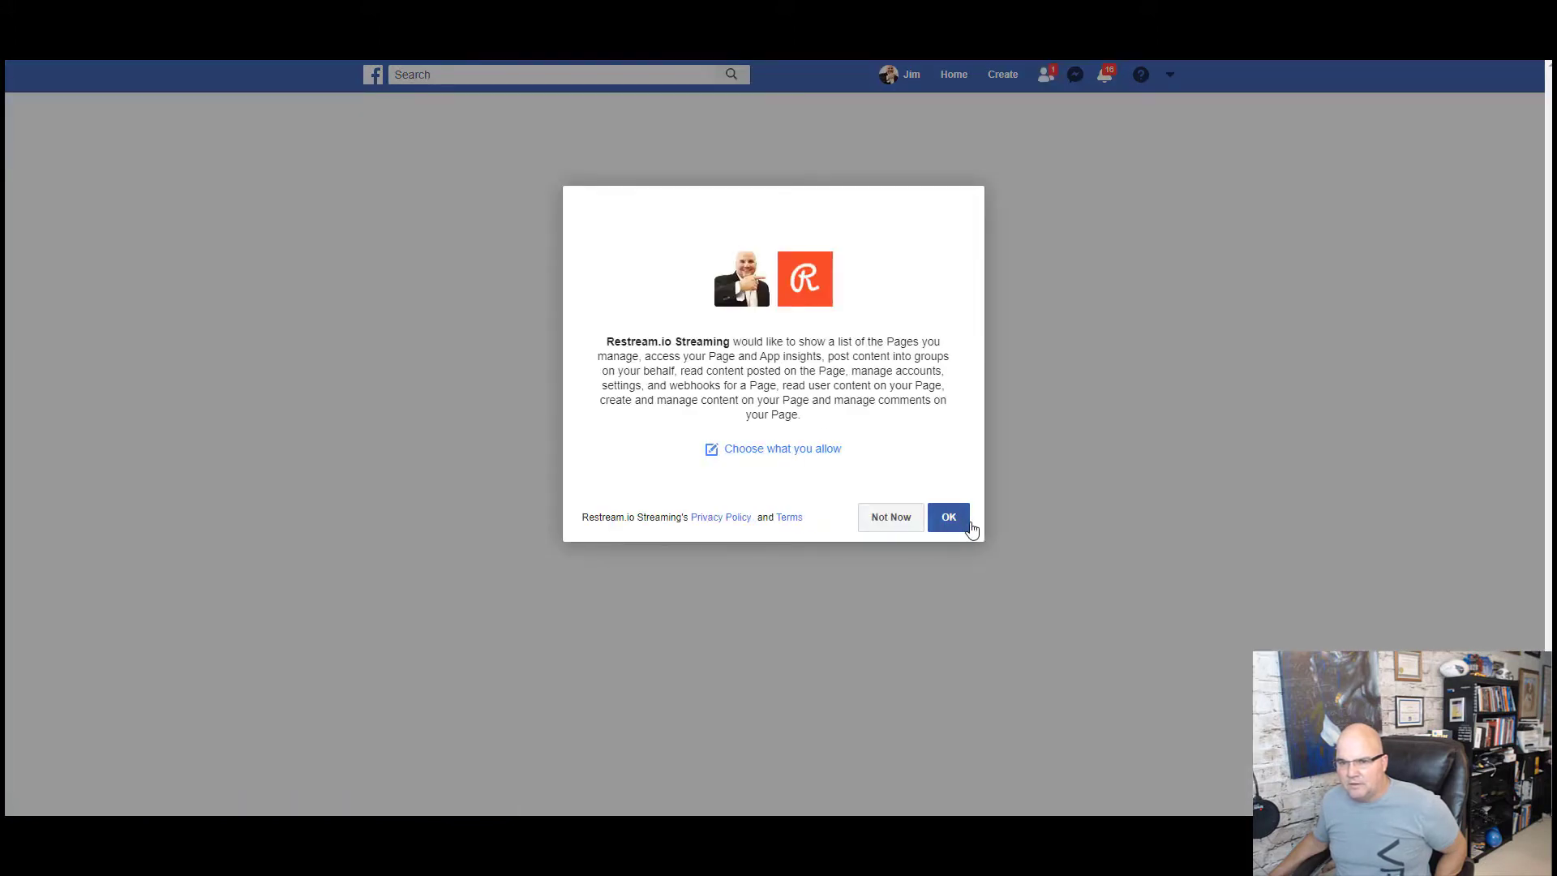
pyautogui.click(957, 526)
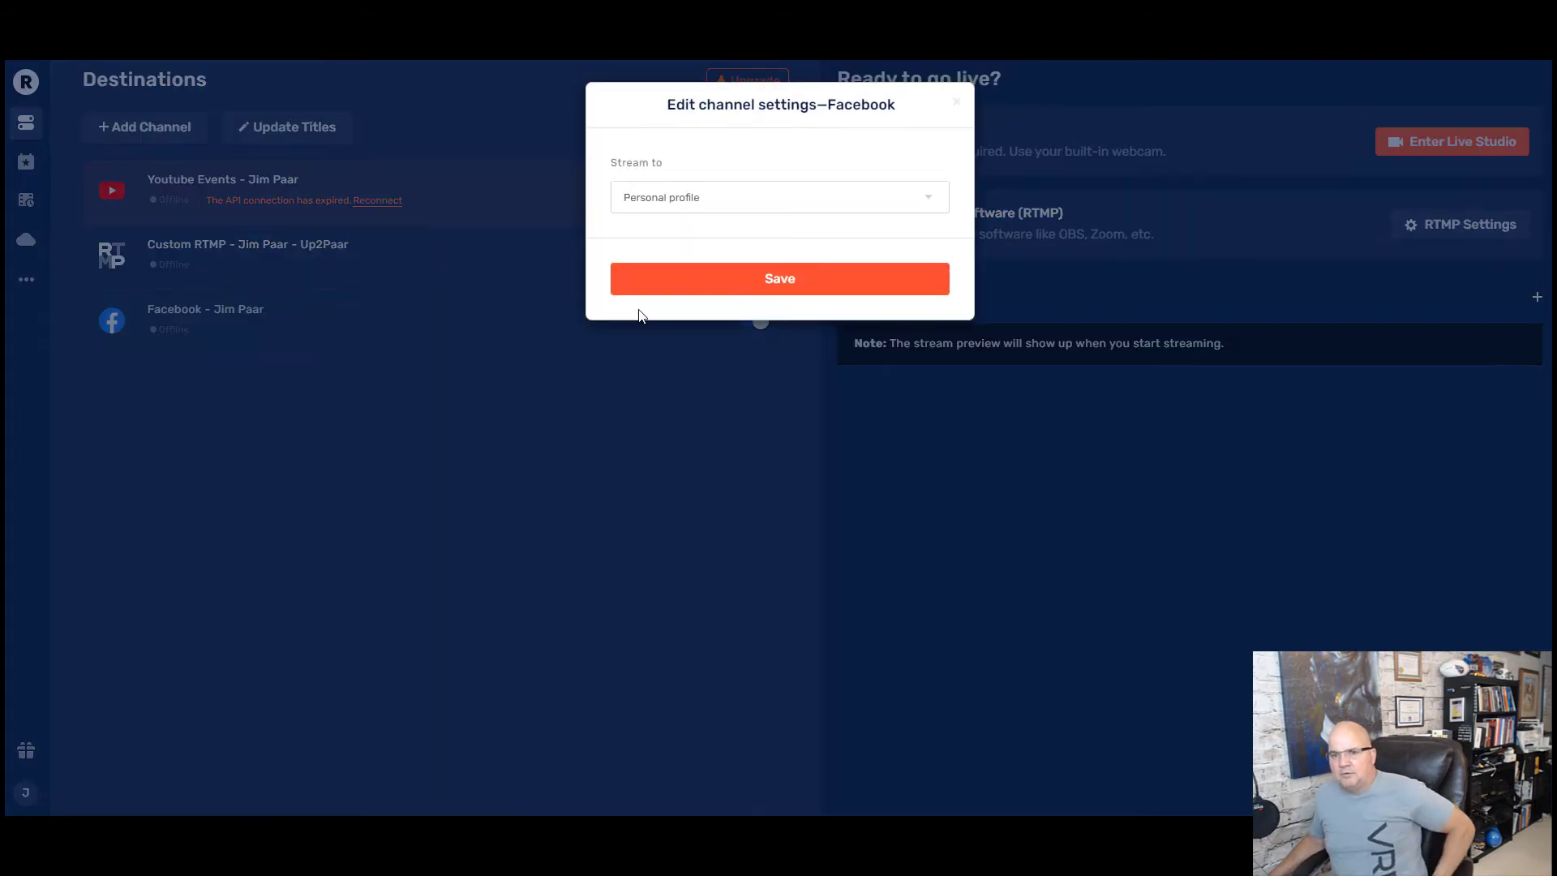
# Set the Facebook channel to stream to the public page Up2Paar and save the channel settings
pyautogui.click(679, 208)
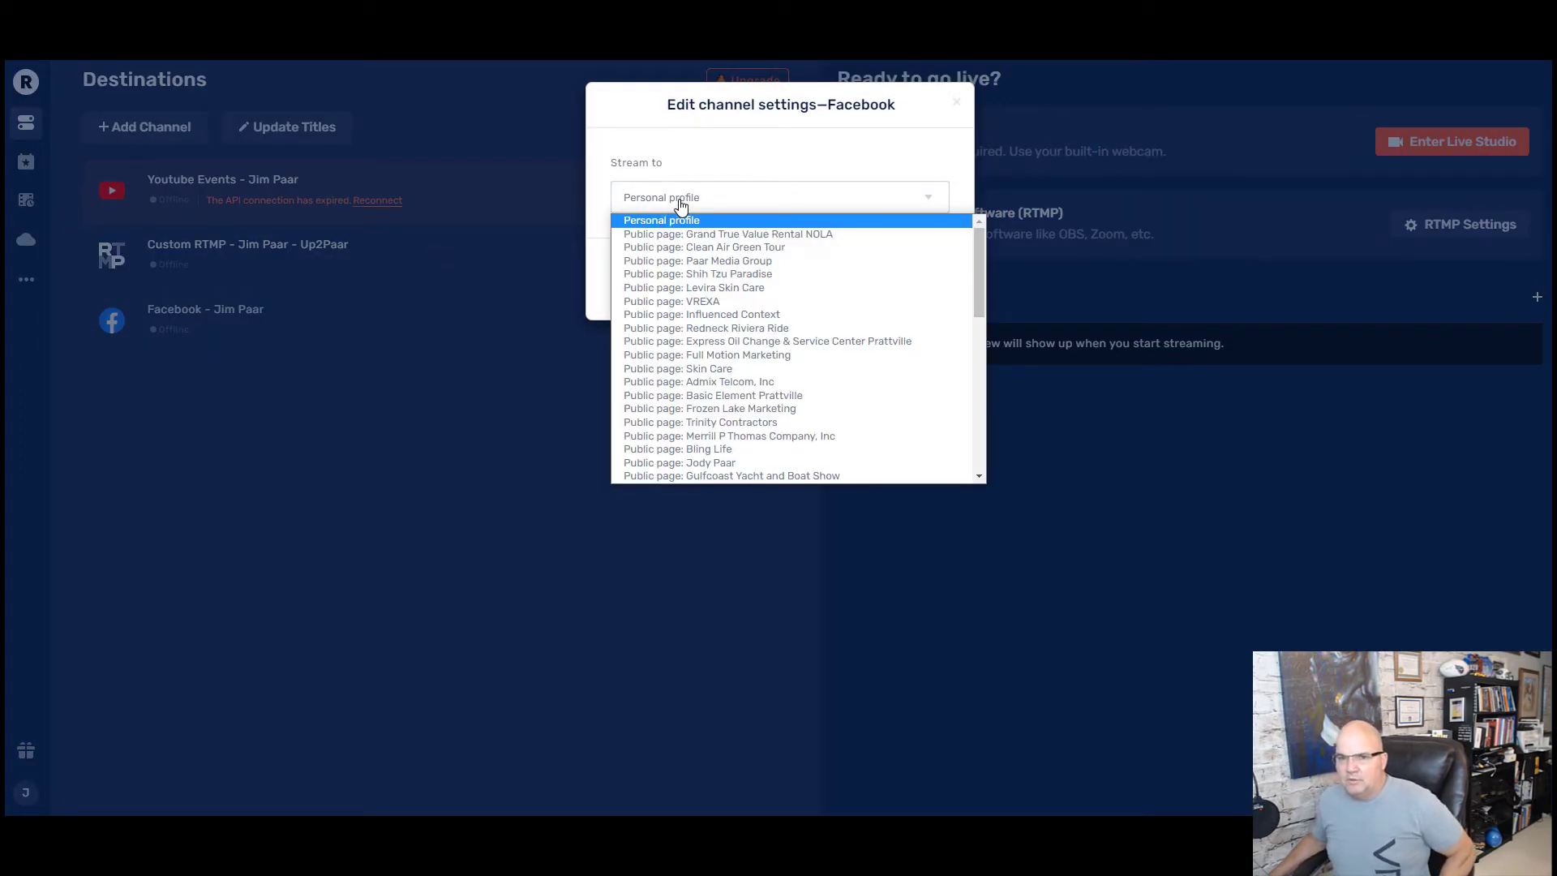
pyautogui.click(648, 126)
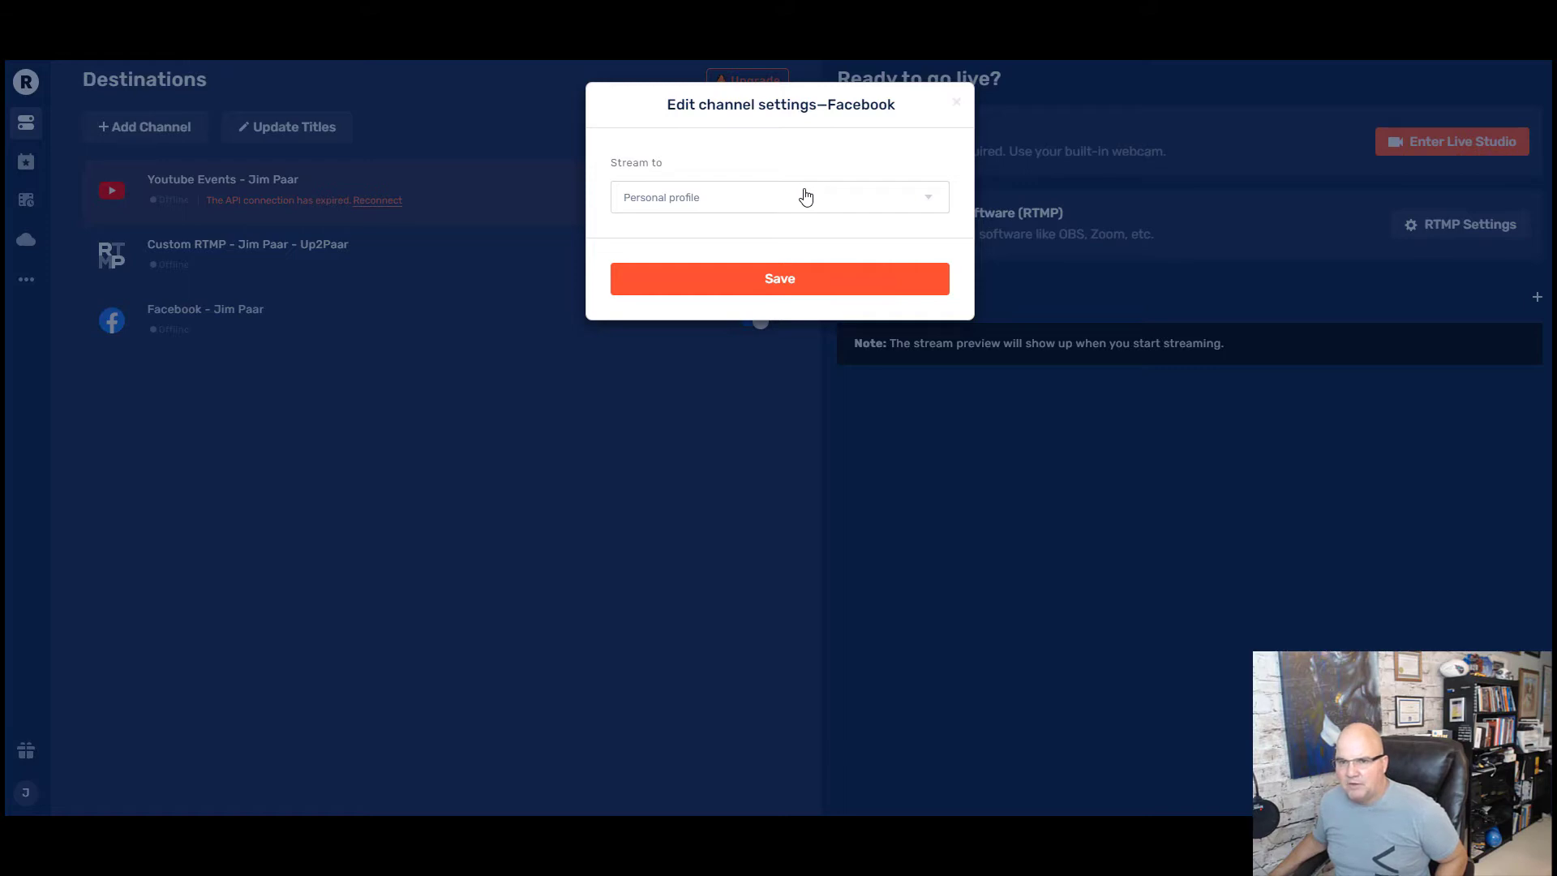
pyautogui.click(679, 208)
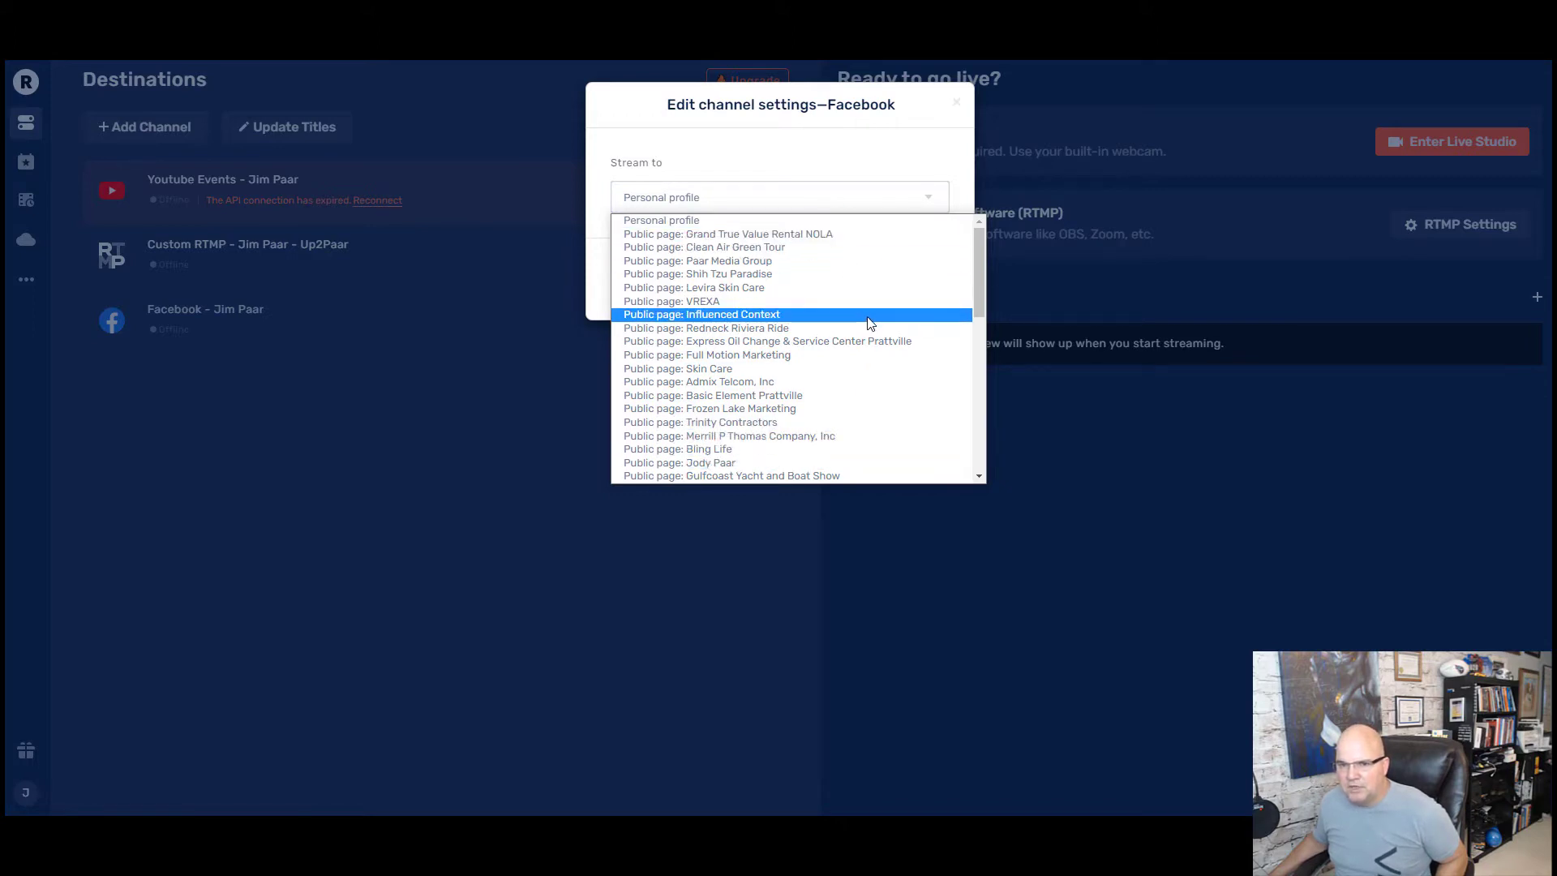
pyautogui.scroll(-3, 868, 332)
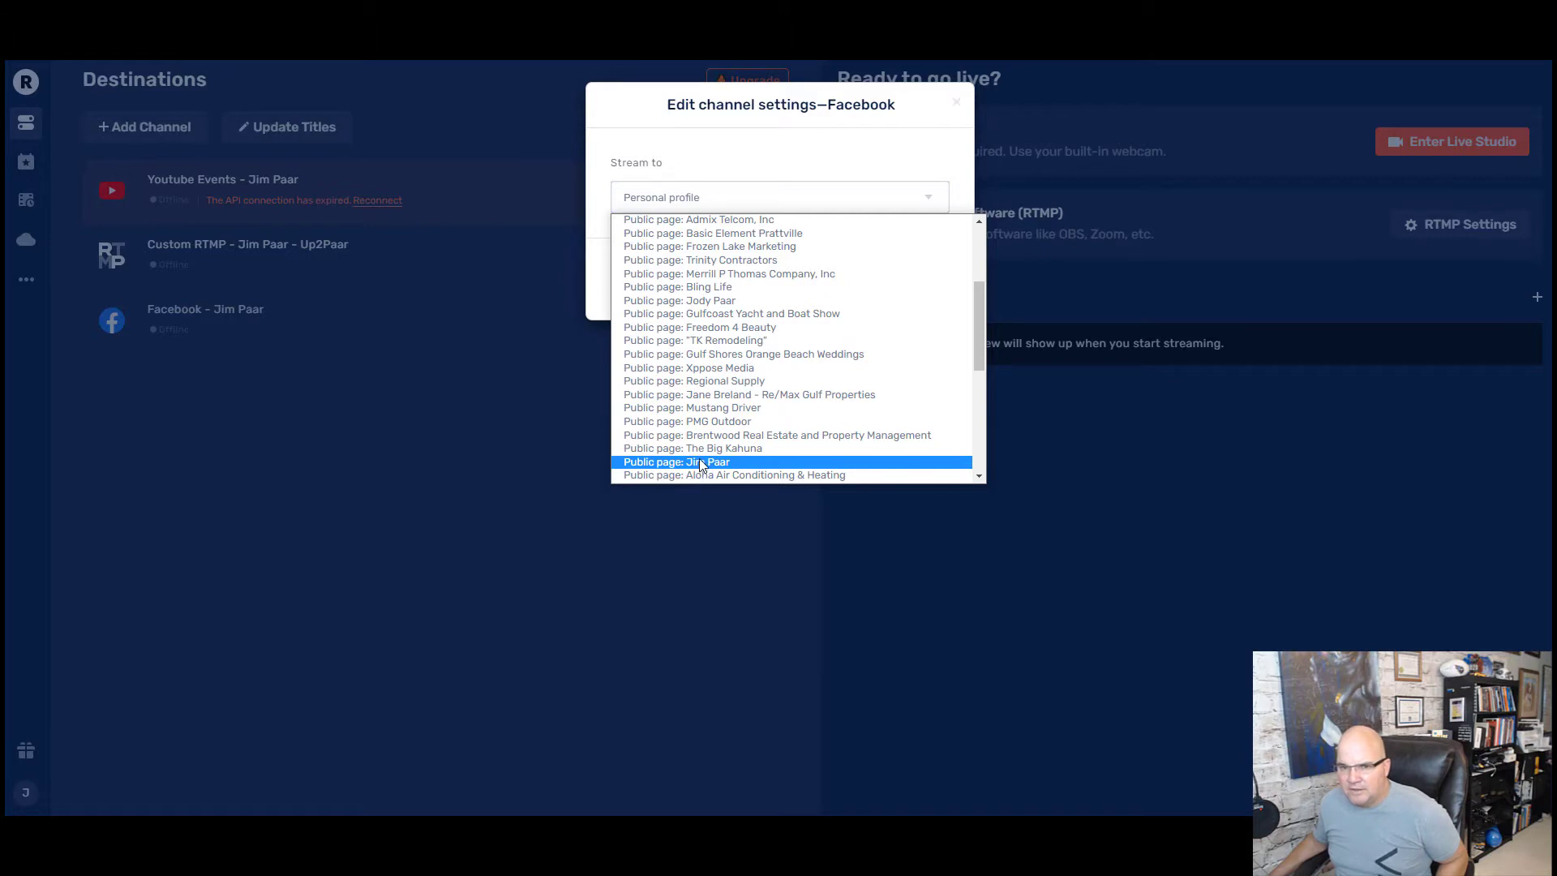
pyautogui.scroll(-5, 734, 440)
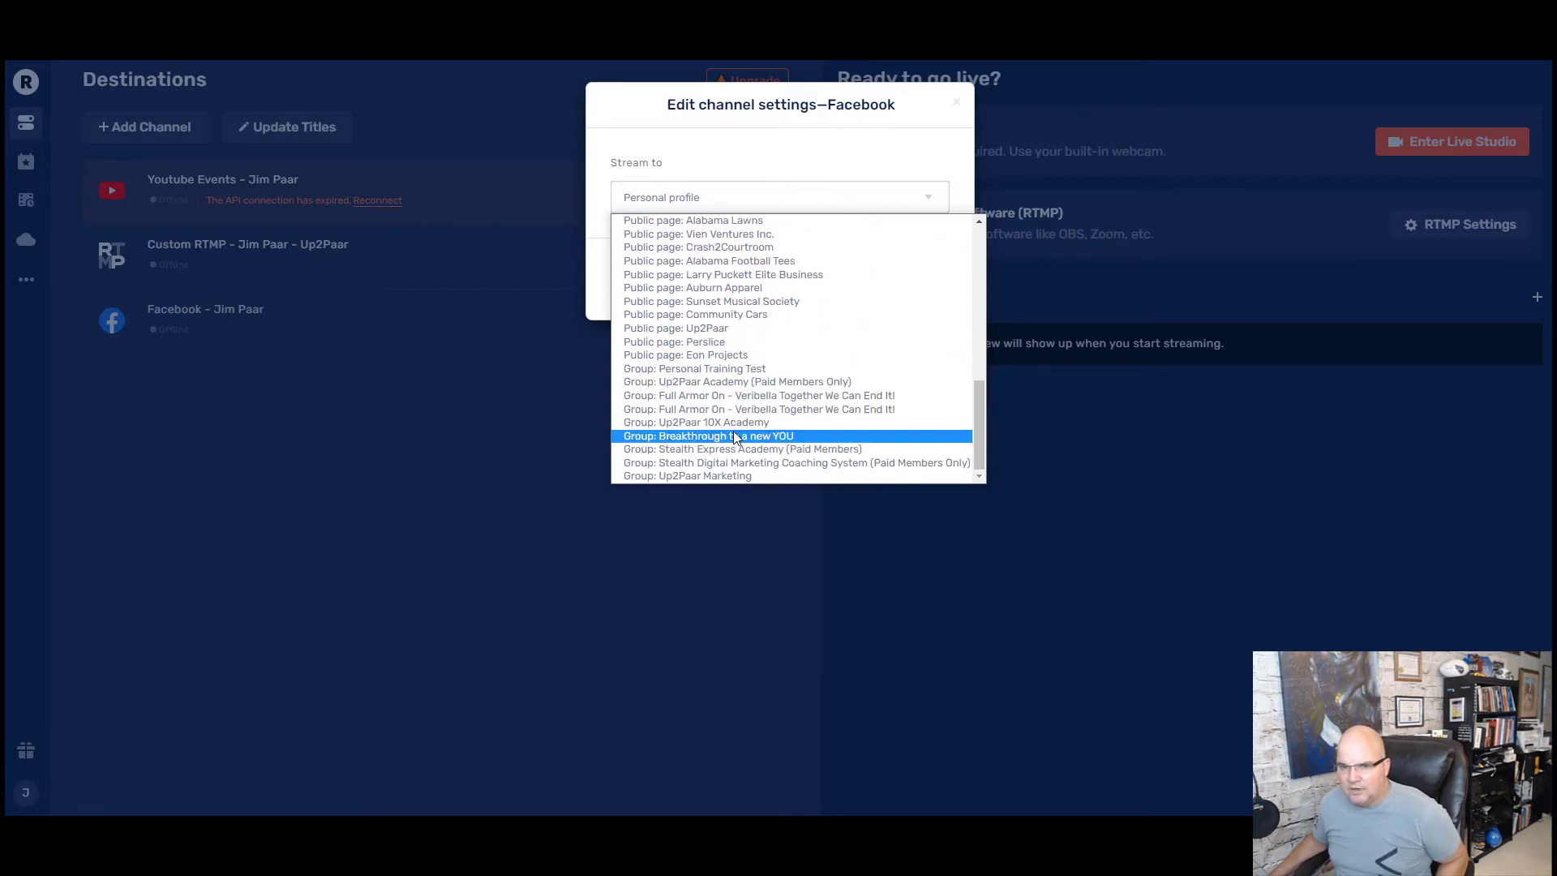
pyautogui.click(722, 327)
pyautogui.click(767, 280)
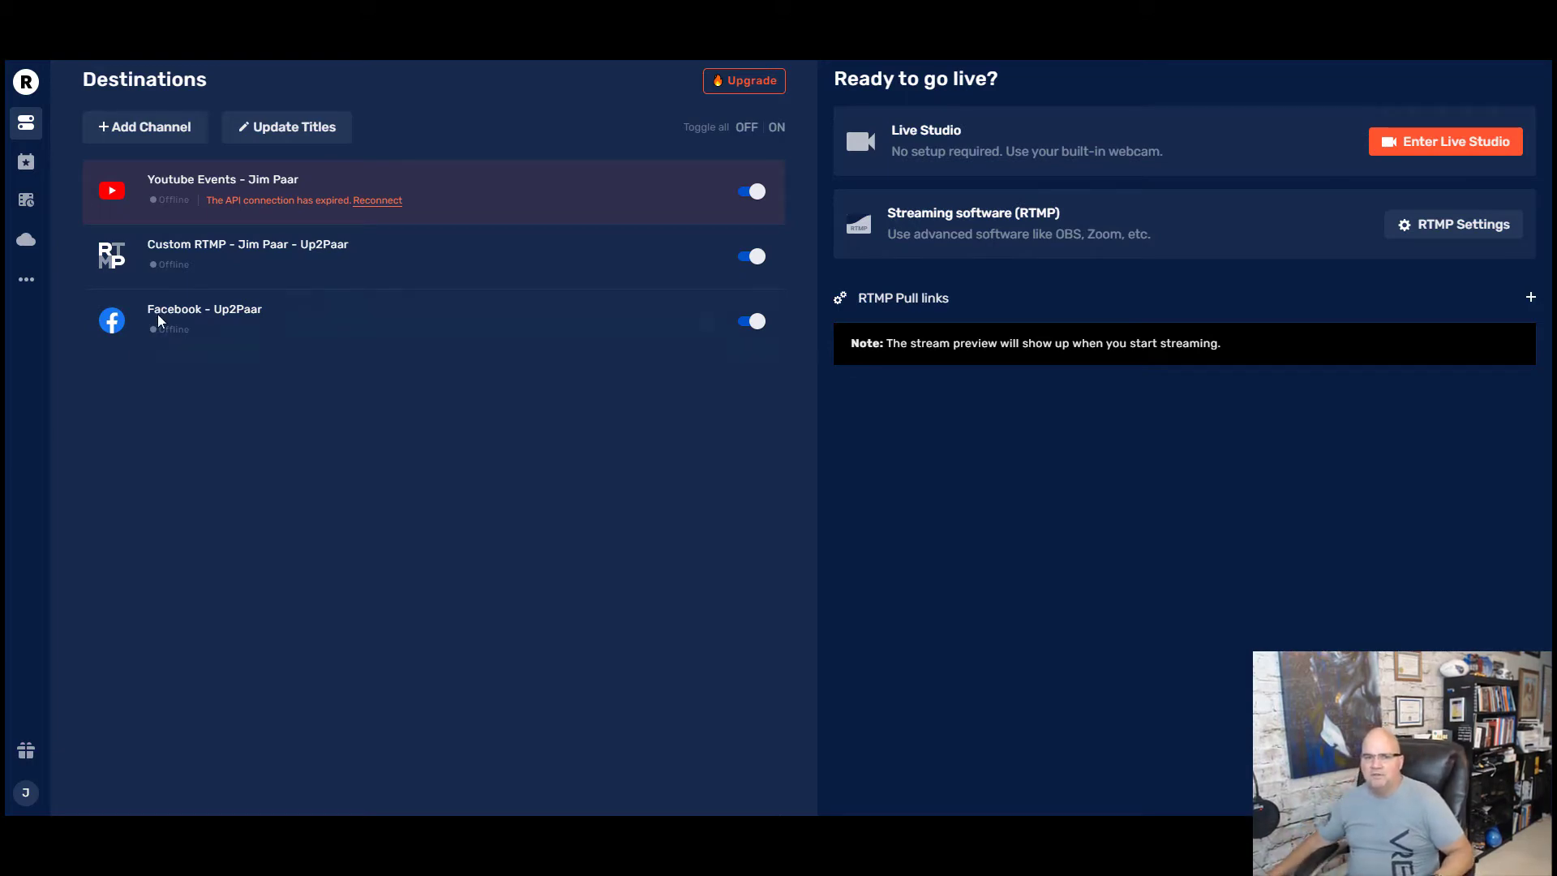
# Add a LinkedIn channel, signing in with the prefilled credentials and allowing Restream.io access to the account
pyautogui.click(161, 136)
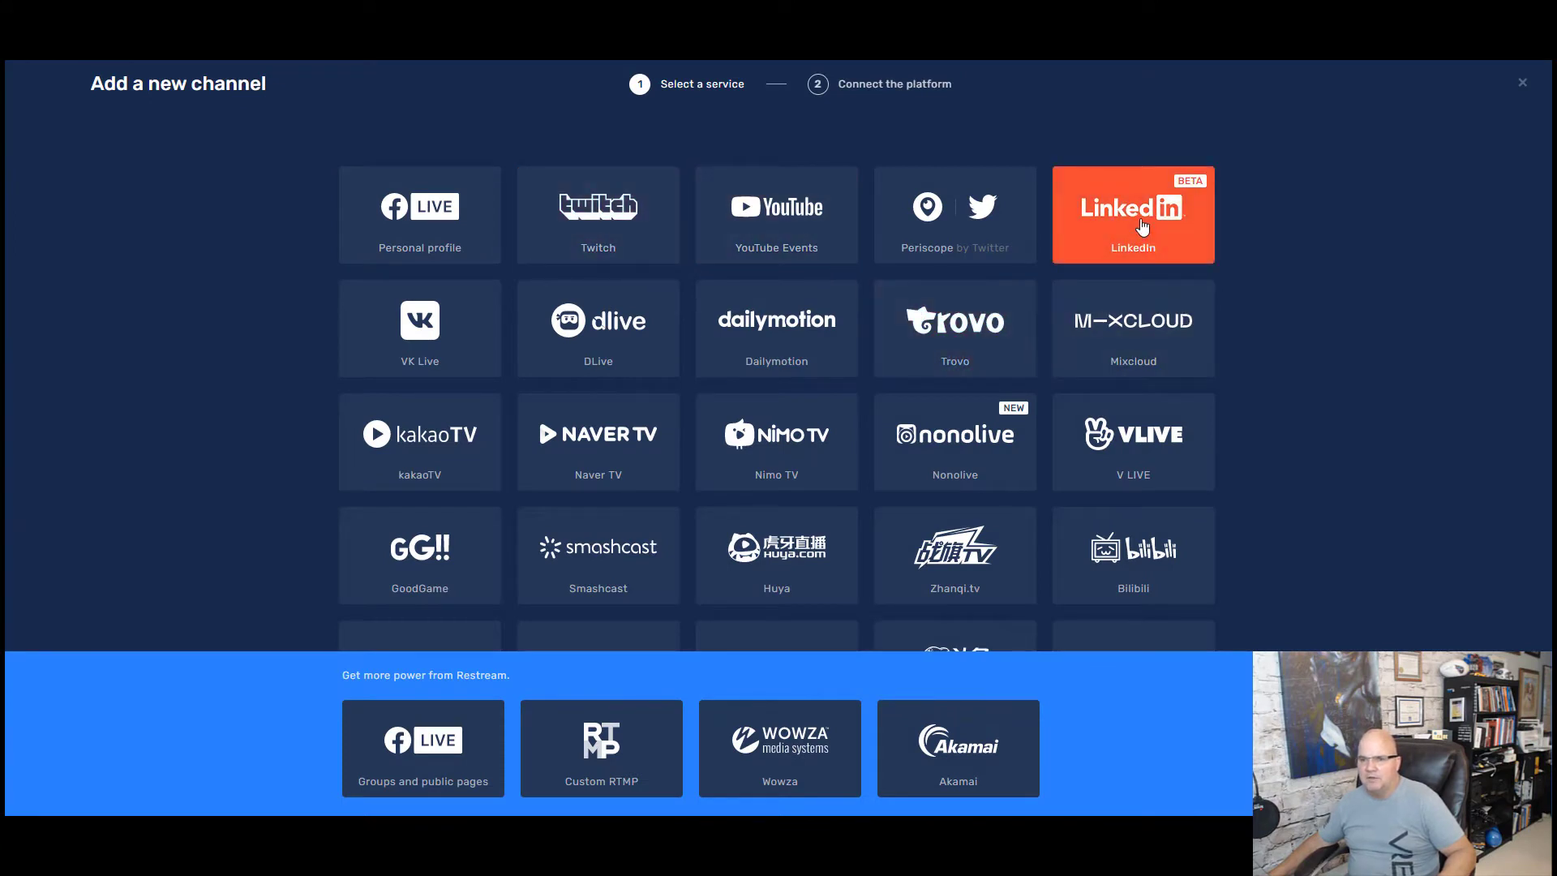
pyautogui.click(1143, 226)
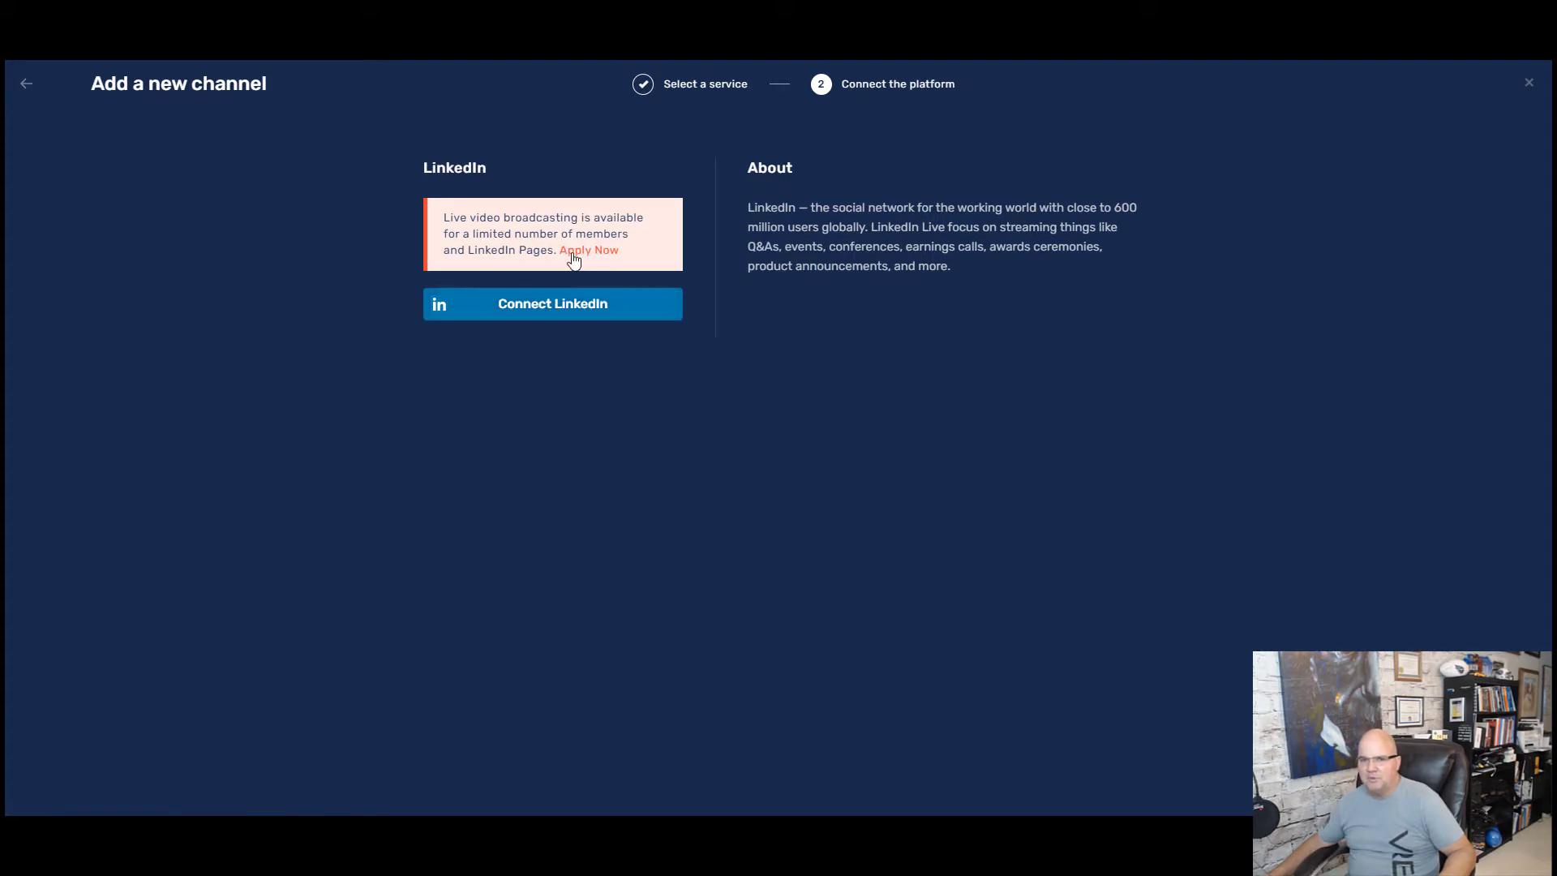
pyautogui.click(554, 305)
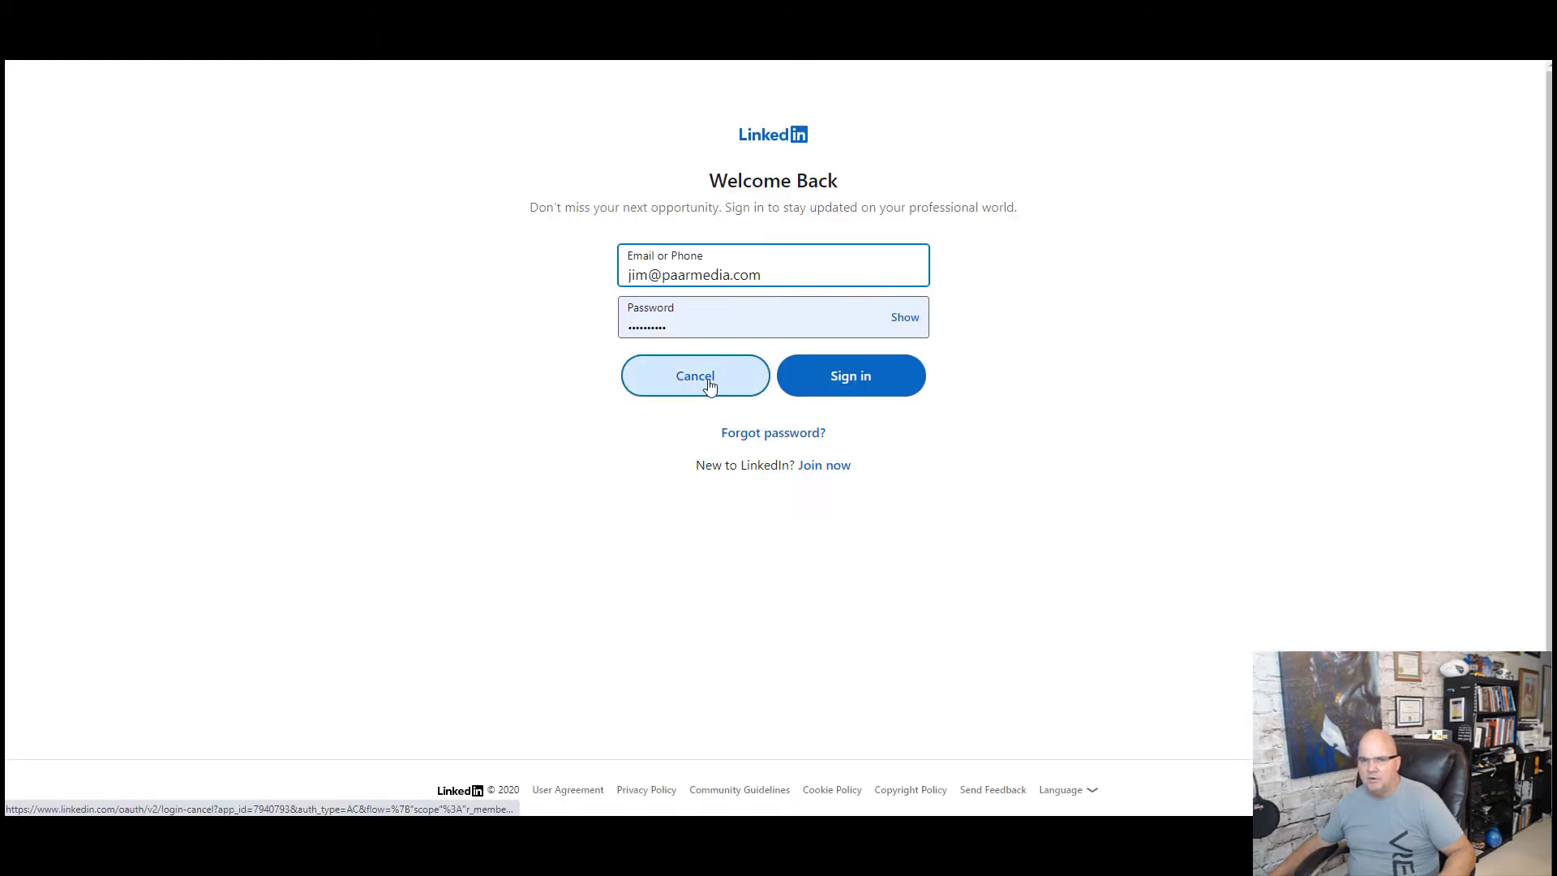
pyautogui.click(830, 392)
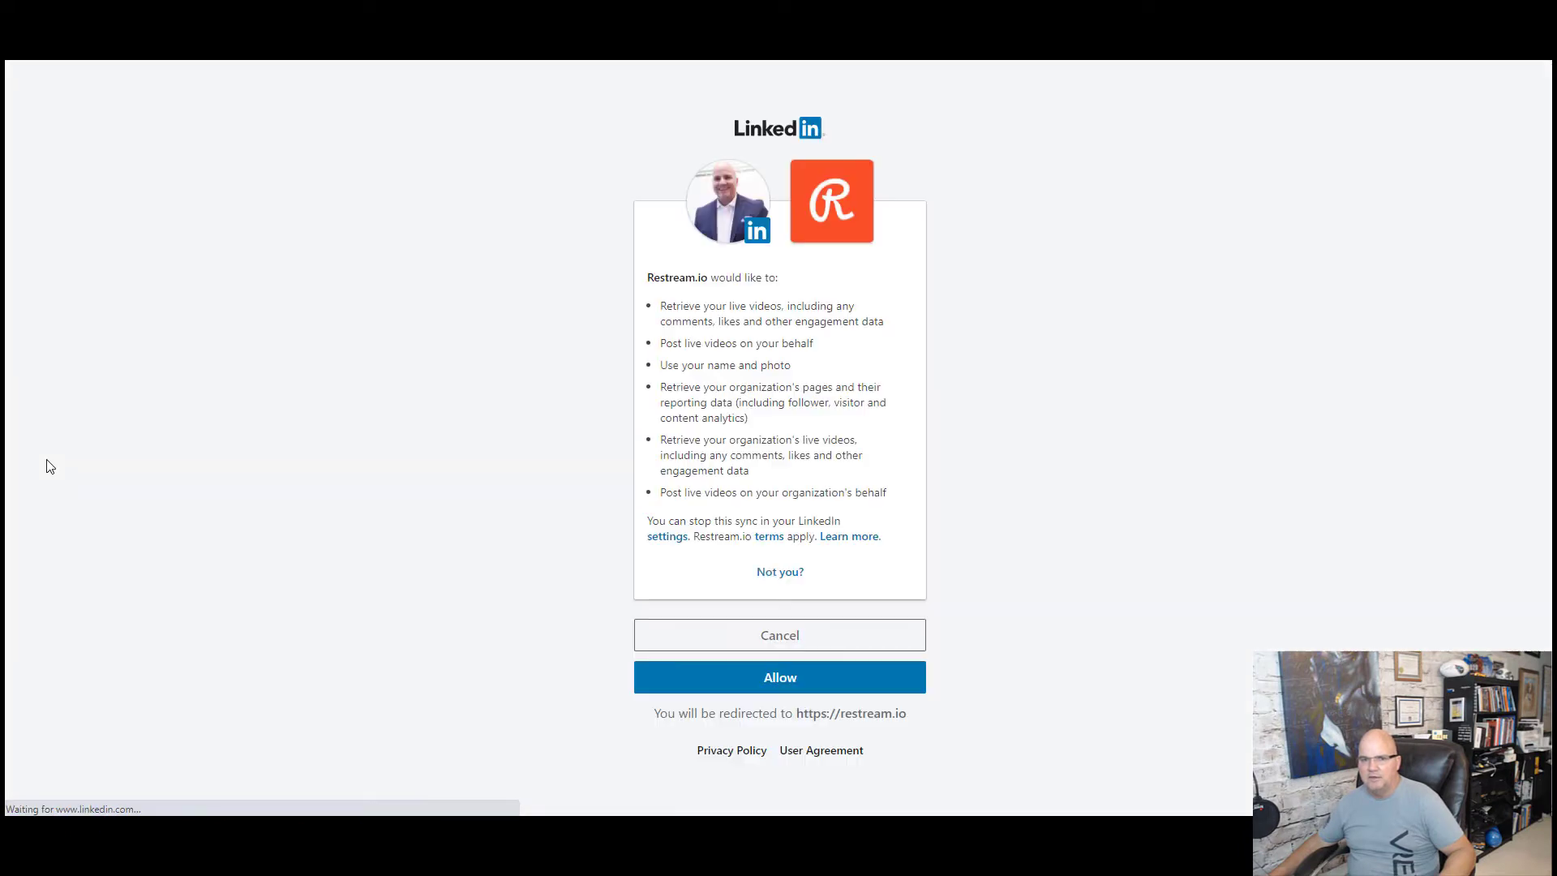
pyautogui.click(813, 692)
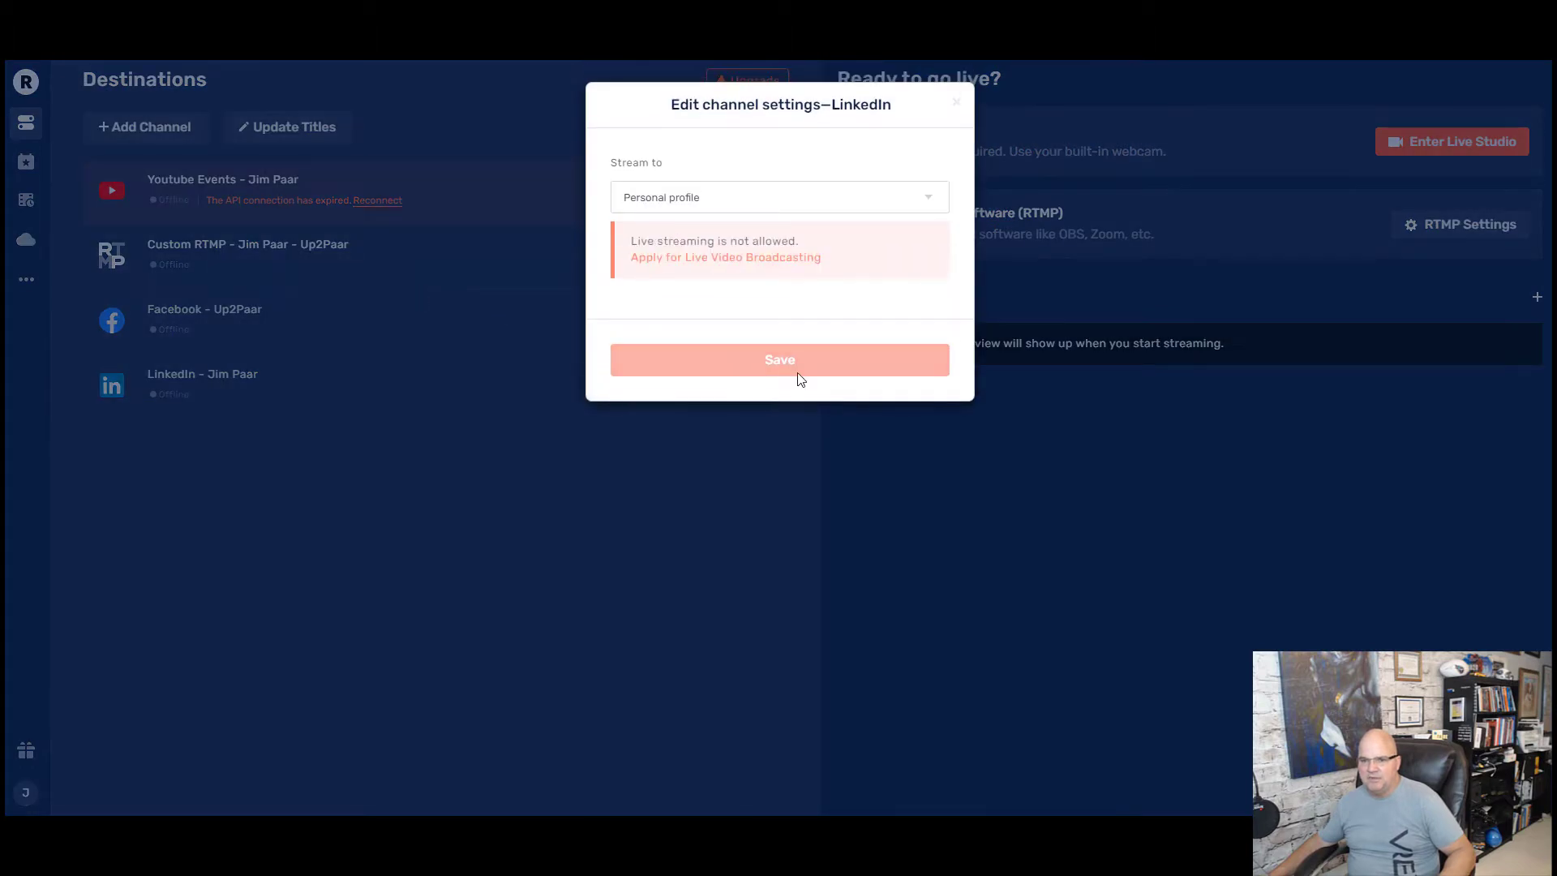
# Try the organization Full Motion Marketing as the LinkedIn stream destination and set it back to Personal profile
pyautogui.click(702, 203)
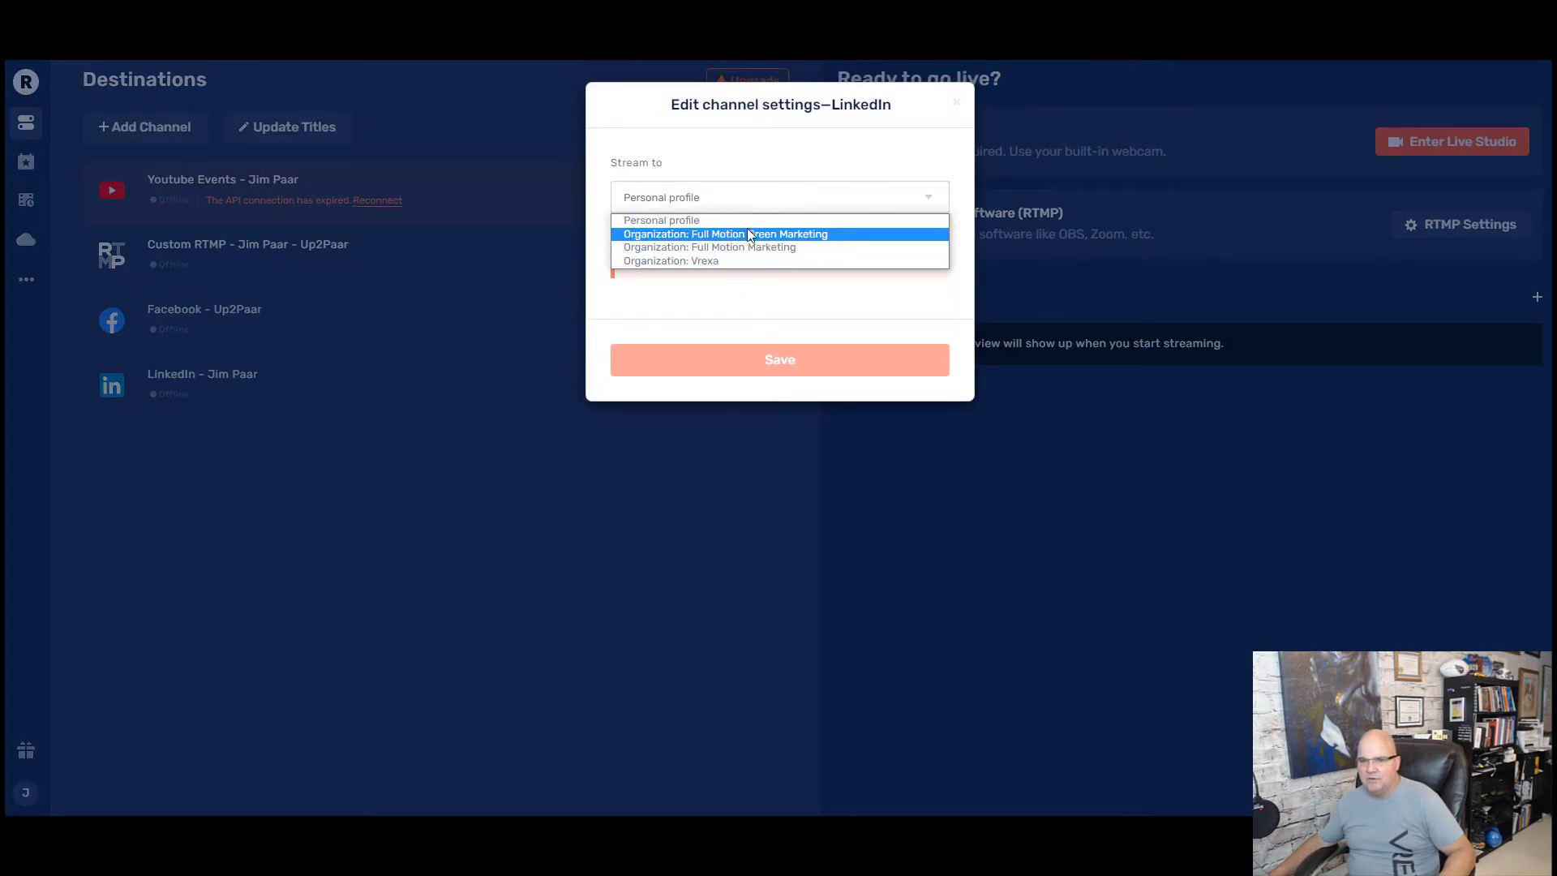
pyautogui.click(695, 219)
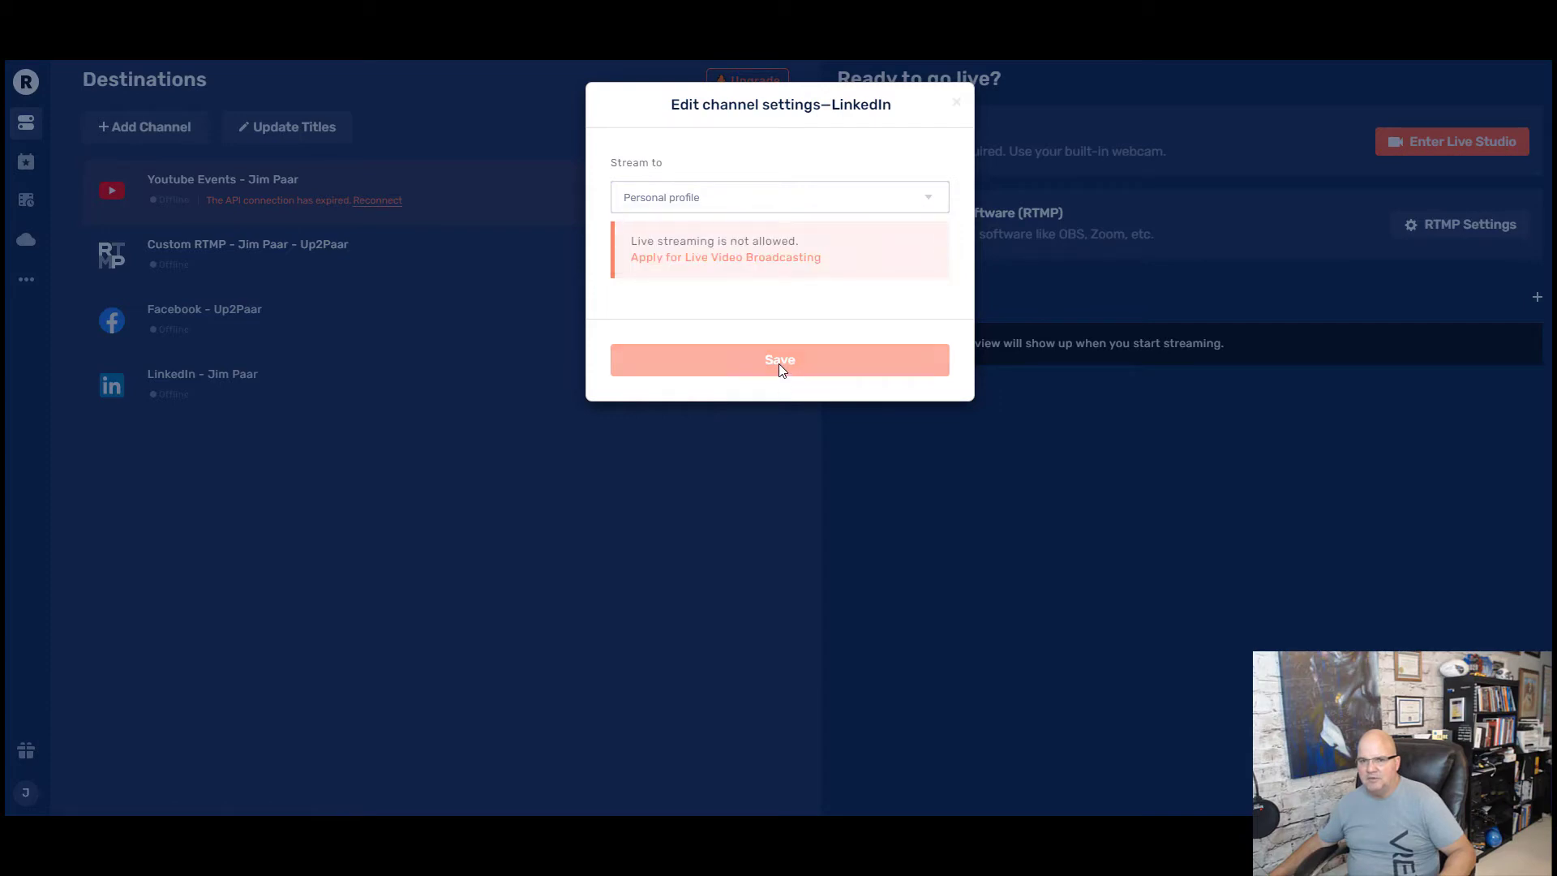
pyautogui.click(712, 205)
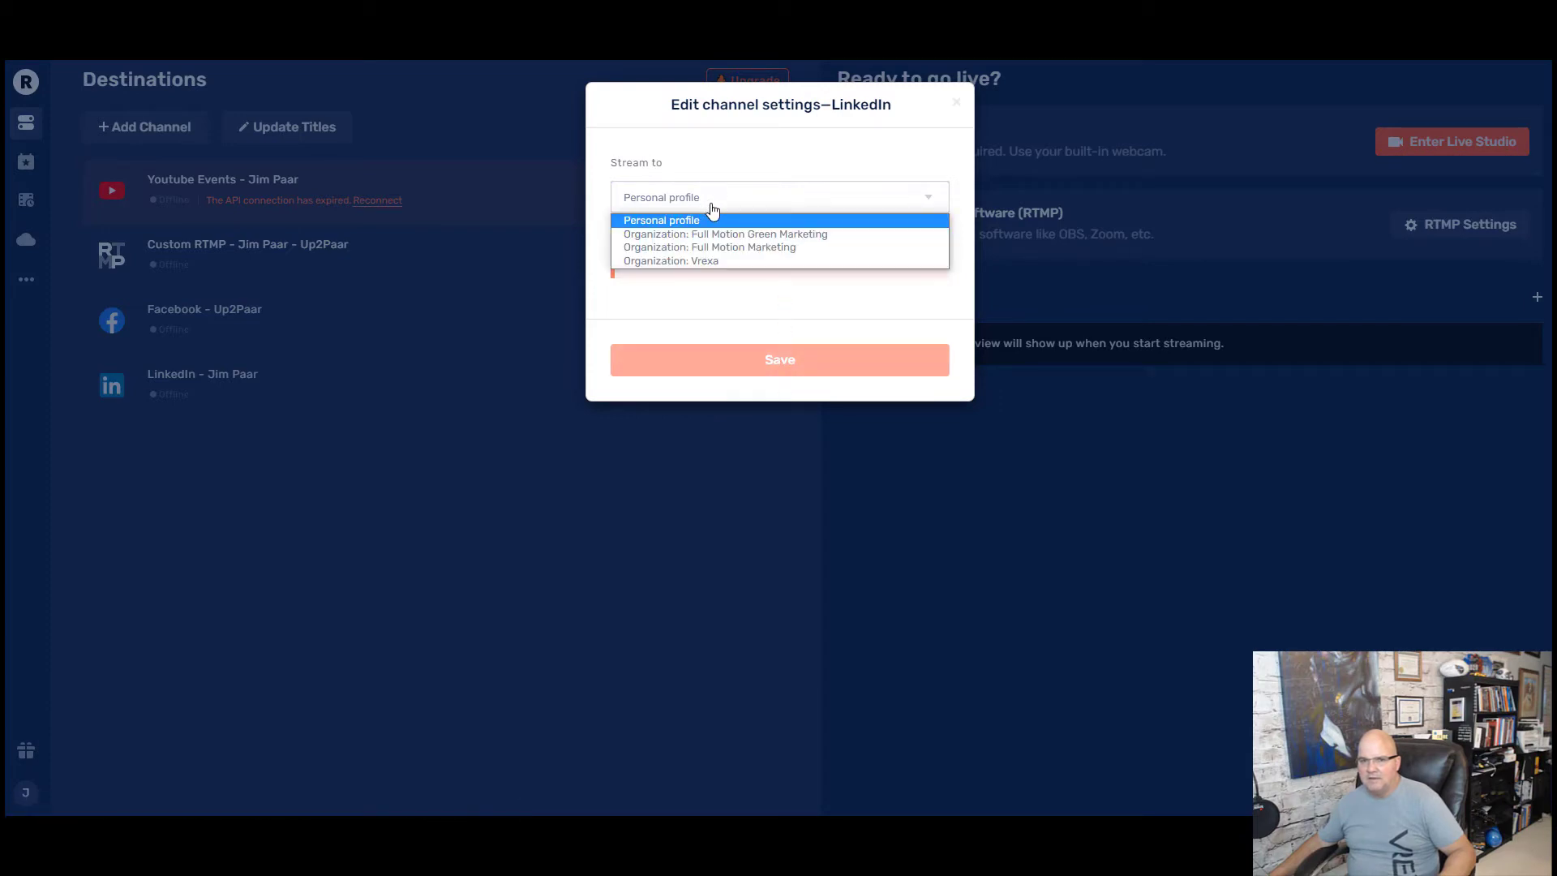
pyautogui.click(716, 247)
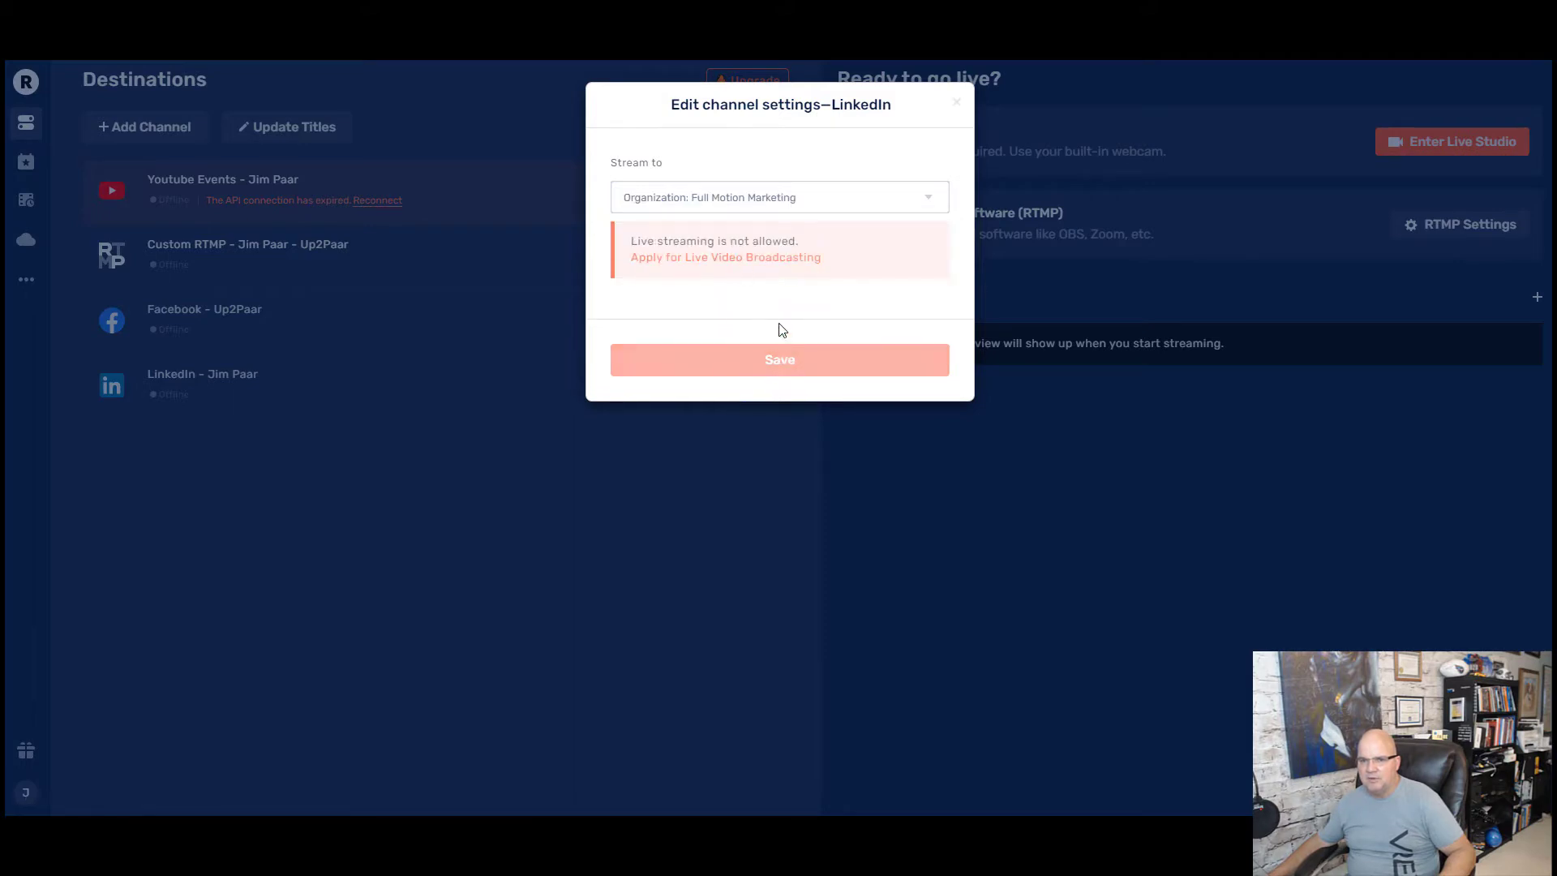
pyautogui.click(678, 220)
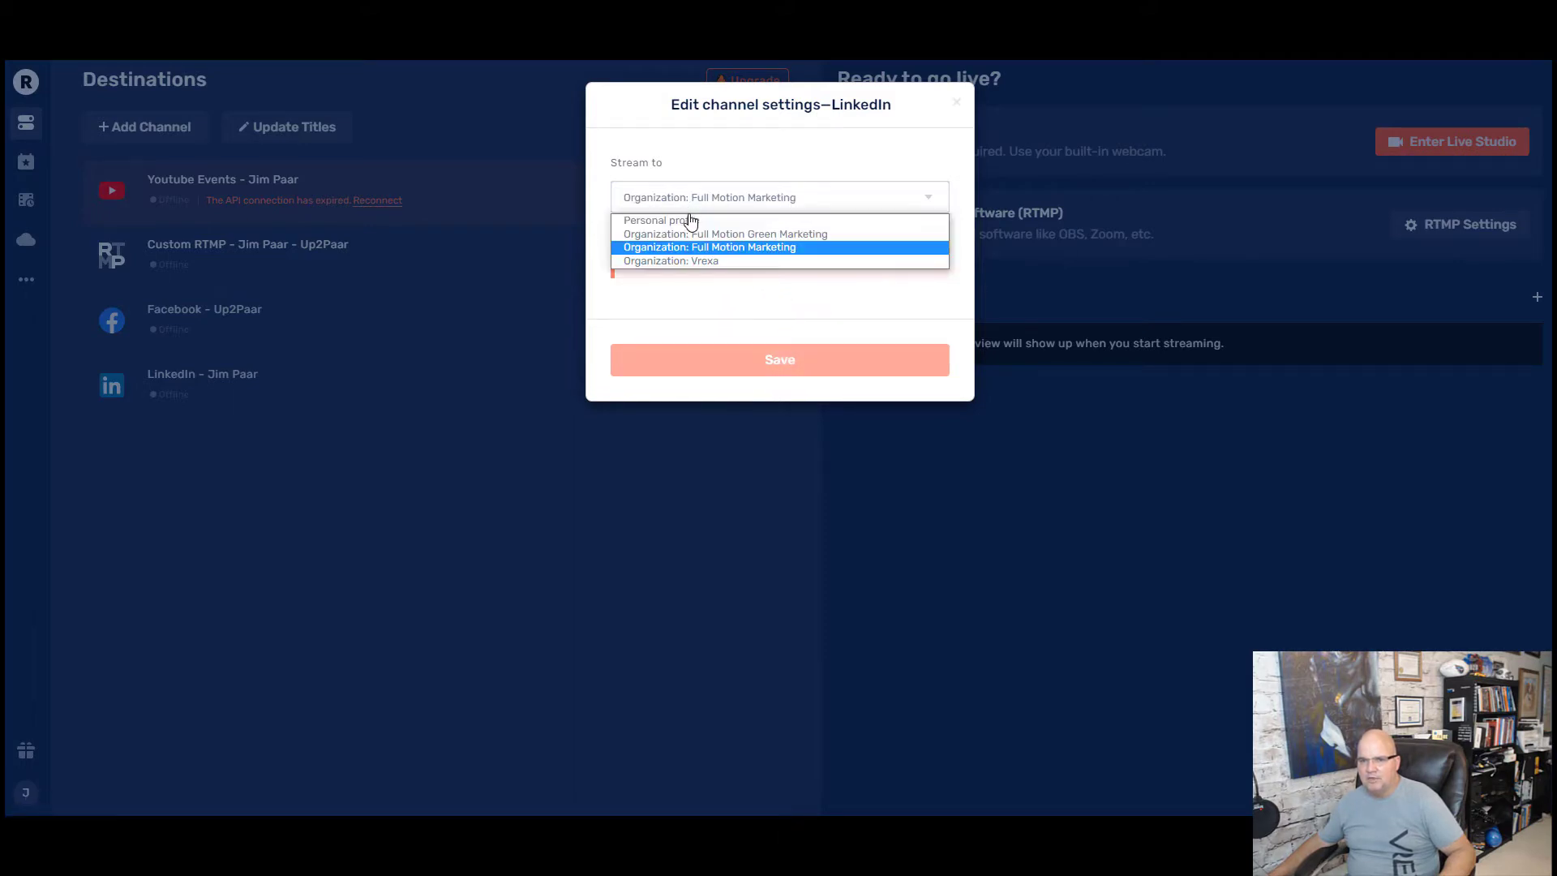
pyautogui.click(691, 224)
# View LinkedIn's information on applying for live video broadcasting, and close it along with the LinkedIn channel settings
pyautogui.click(696, 258)
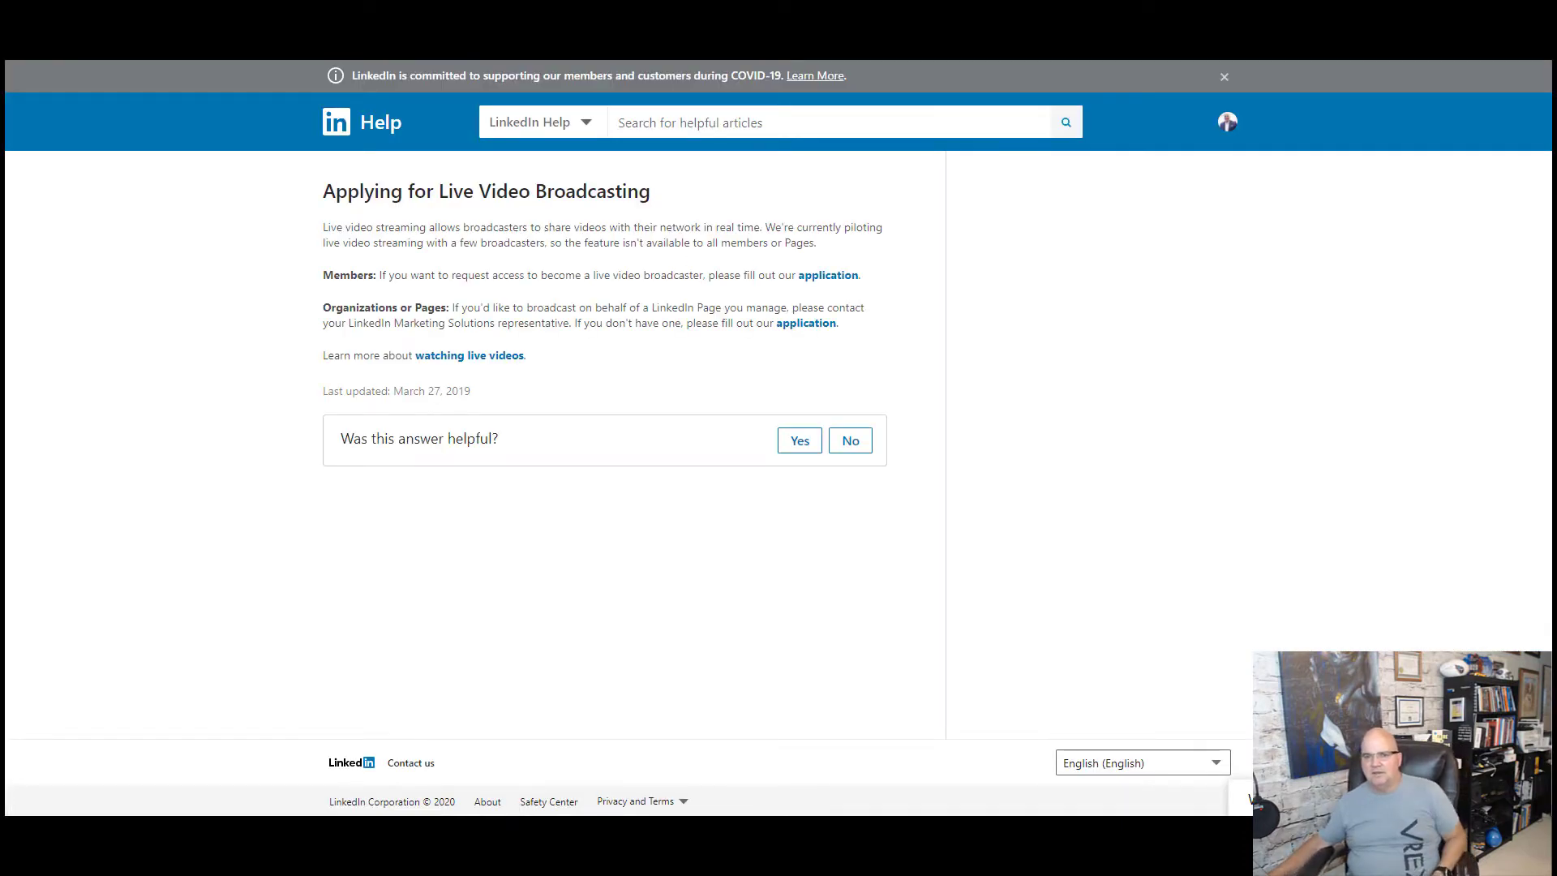
pyautogui.hotkey('ctrl', 'w')
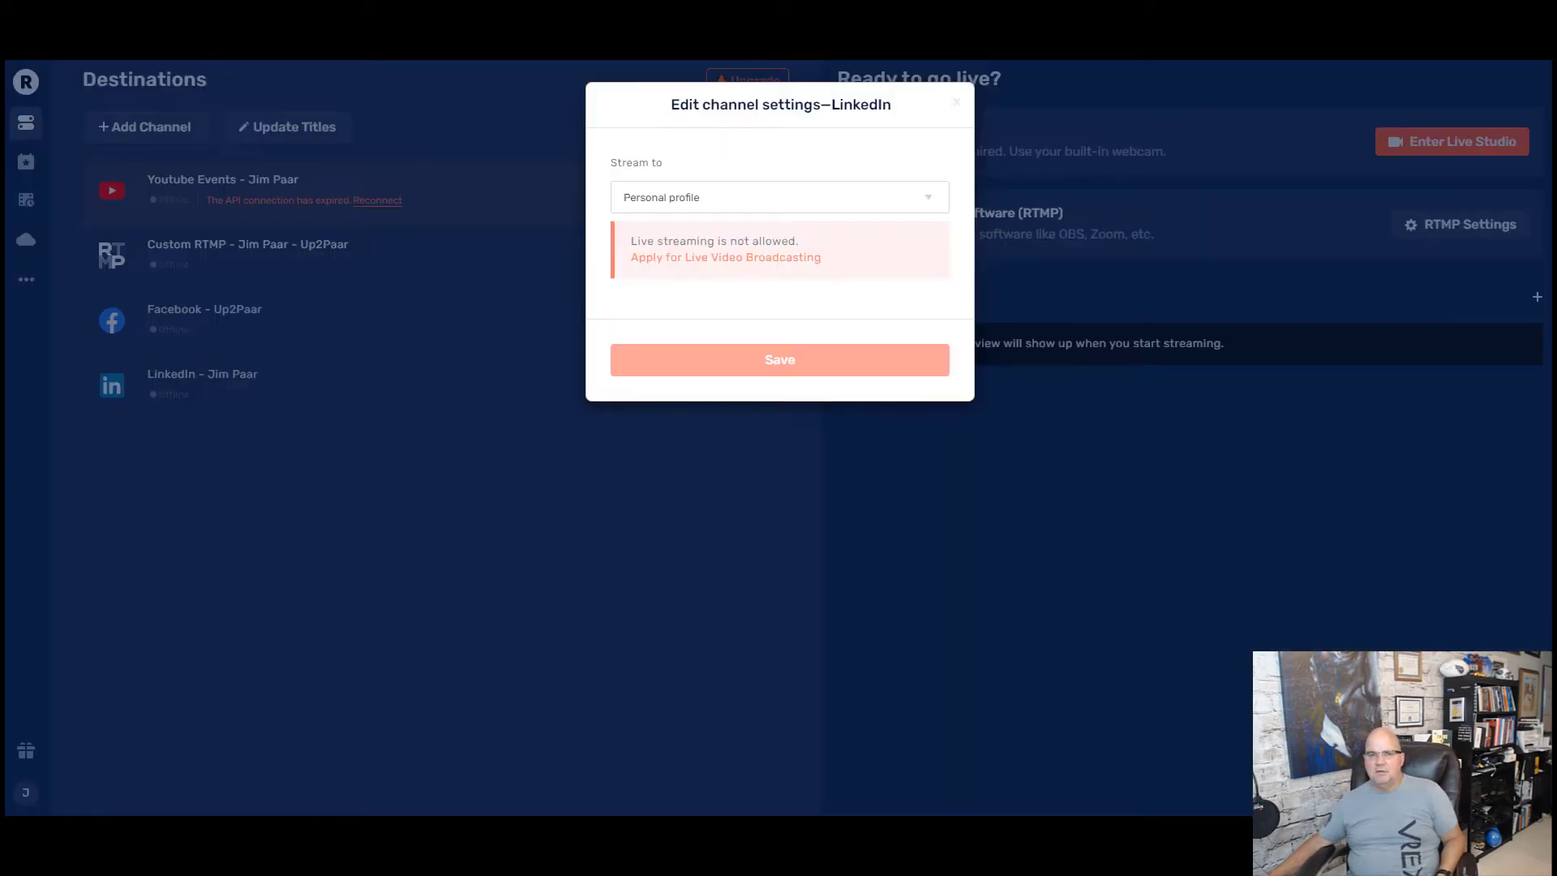
pyautogui.click(958, 103)
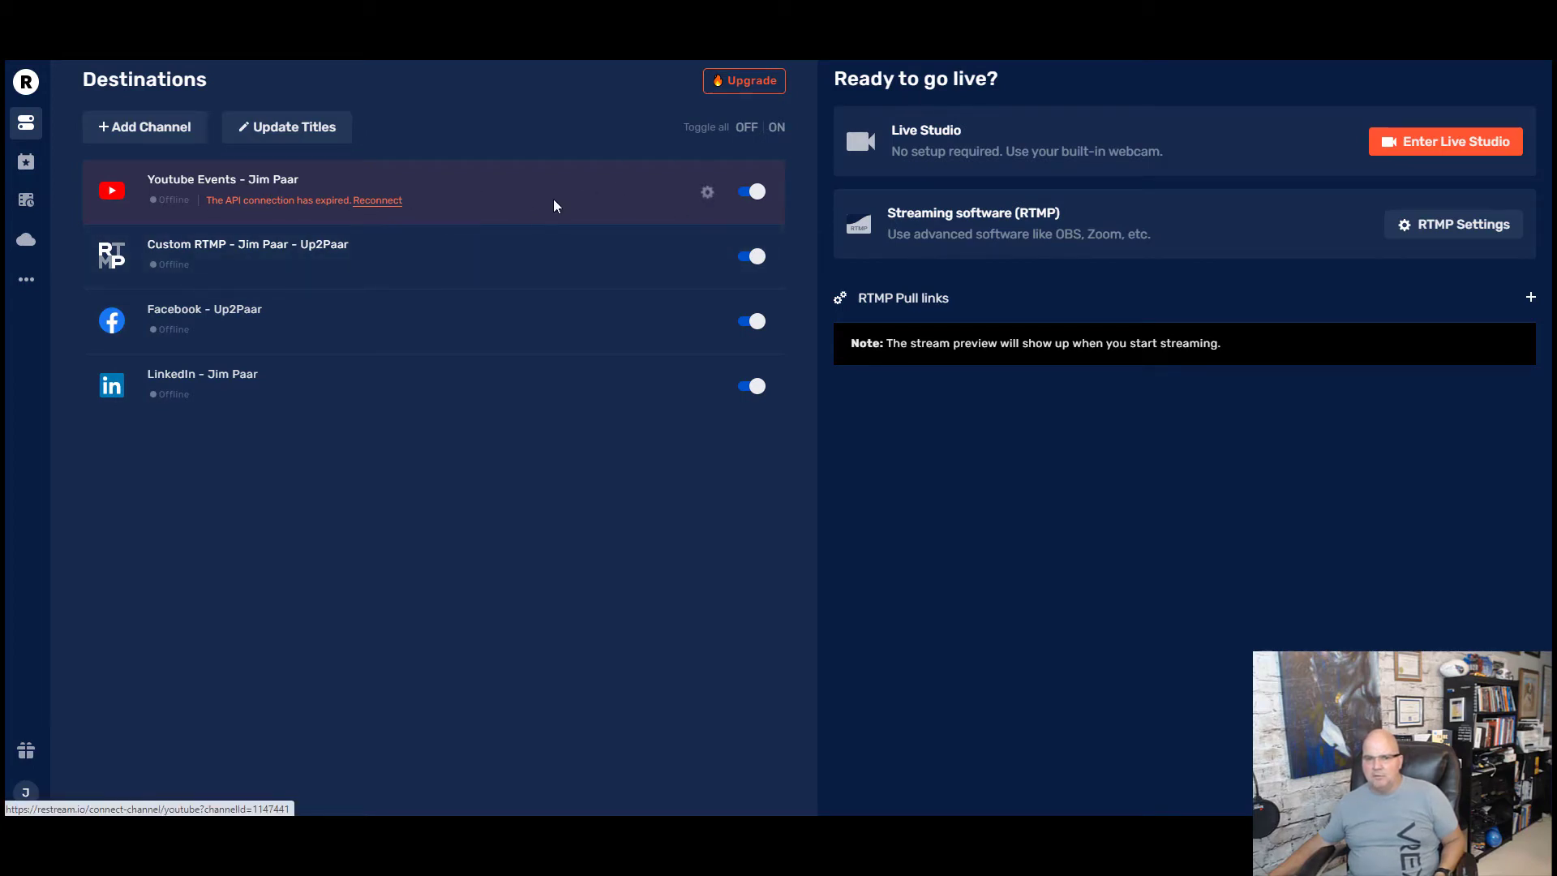
# Remove the YouTube Events channel from the Destinations and confirm the removal
pyautogui.click(708, 193)
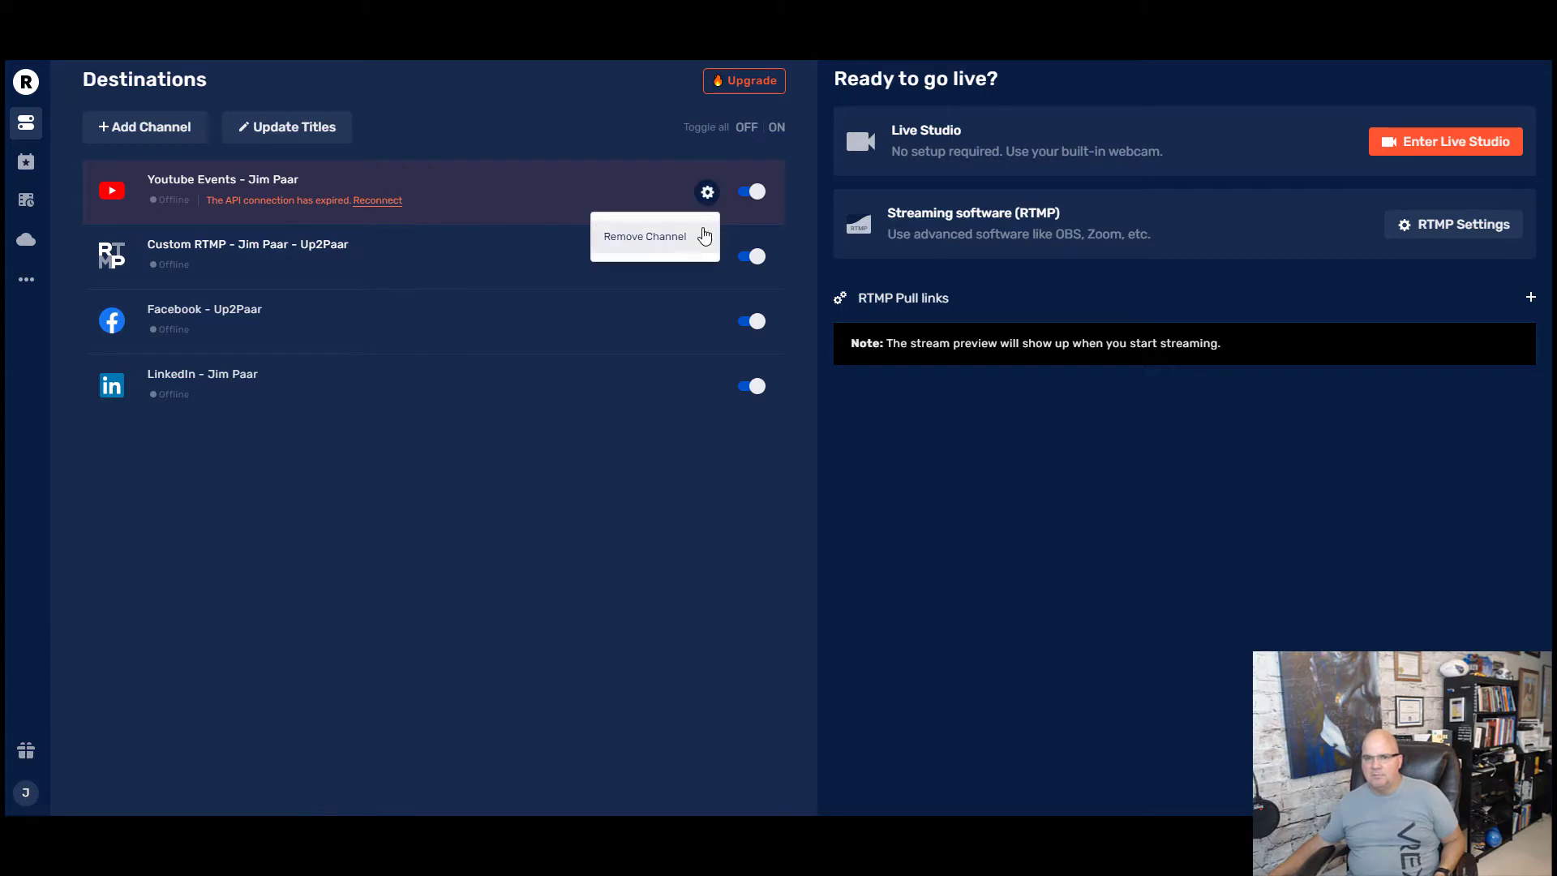
pyautogui.click(629, 240)
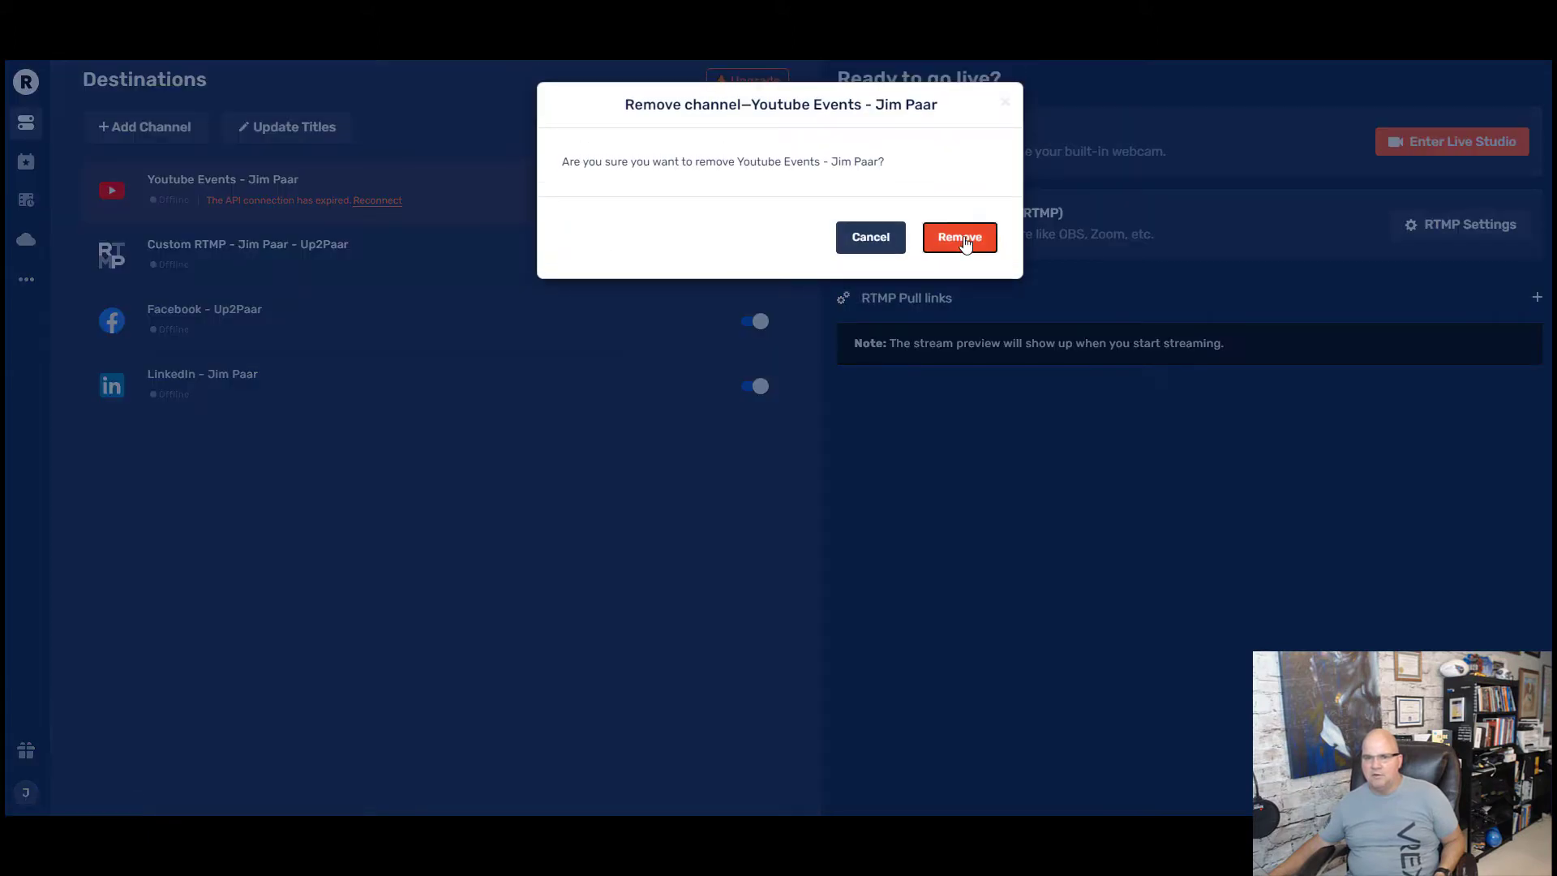
pyautogui.click(964, 243)
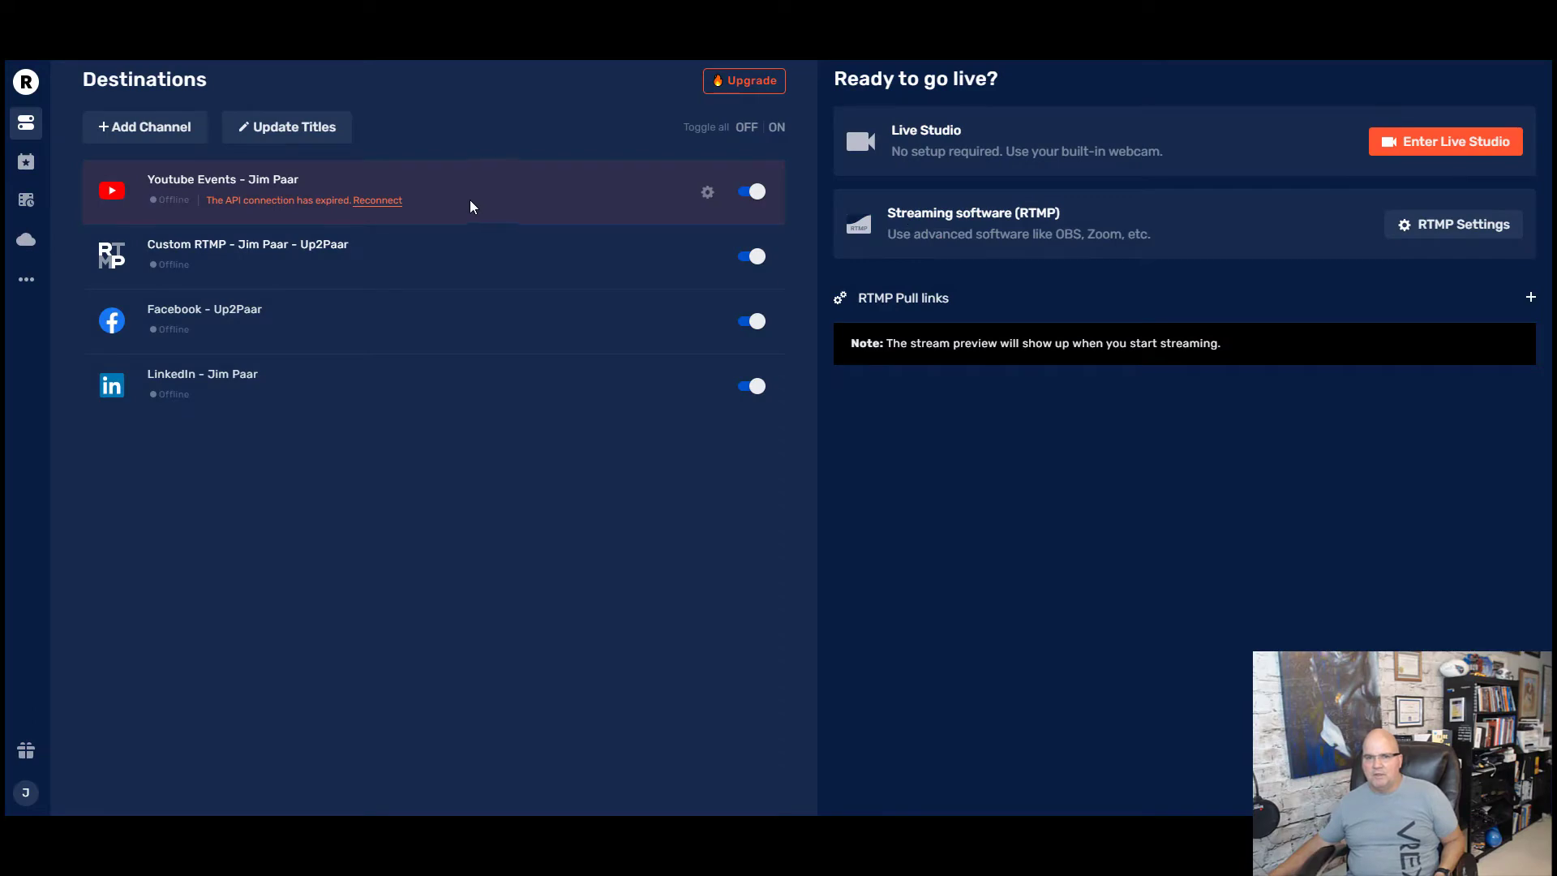
# Add a YouTube Events channel, connecting it through the personal Google account and allowing Restream access
pyautogui.click(145, 126)
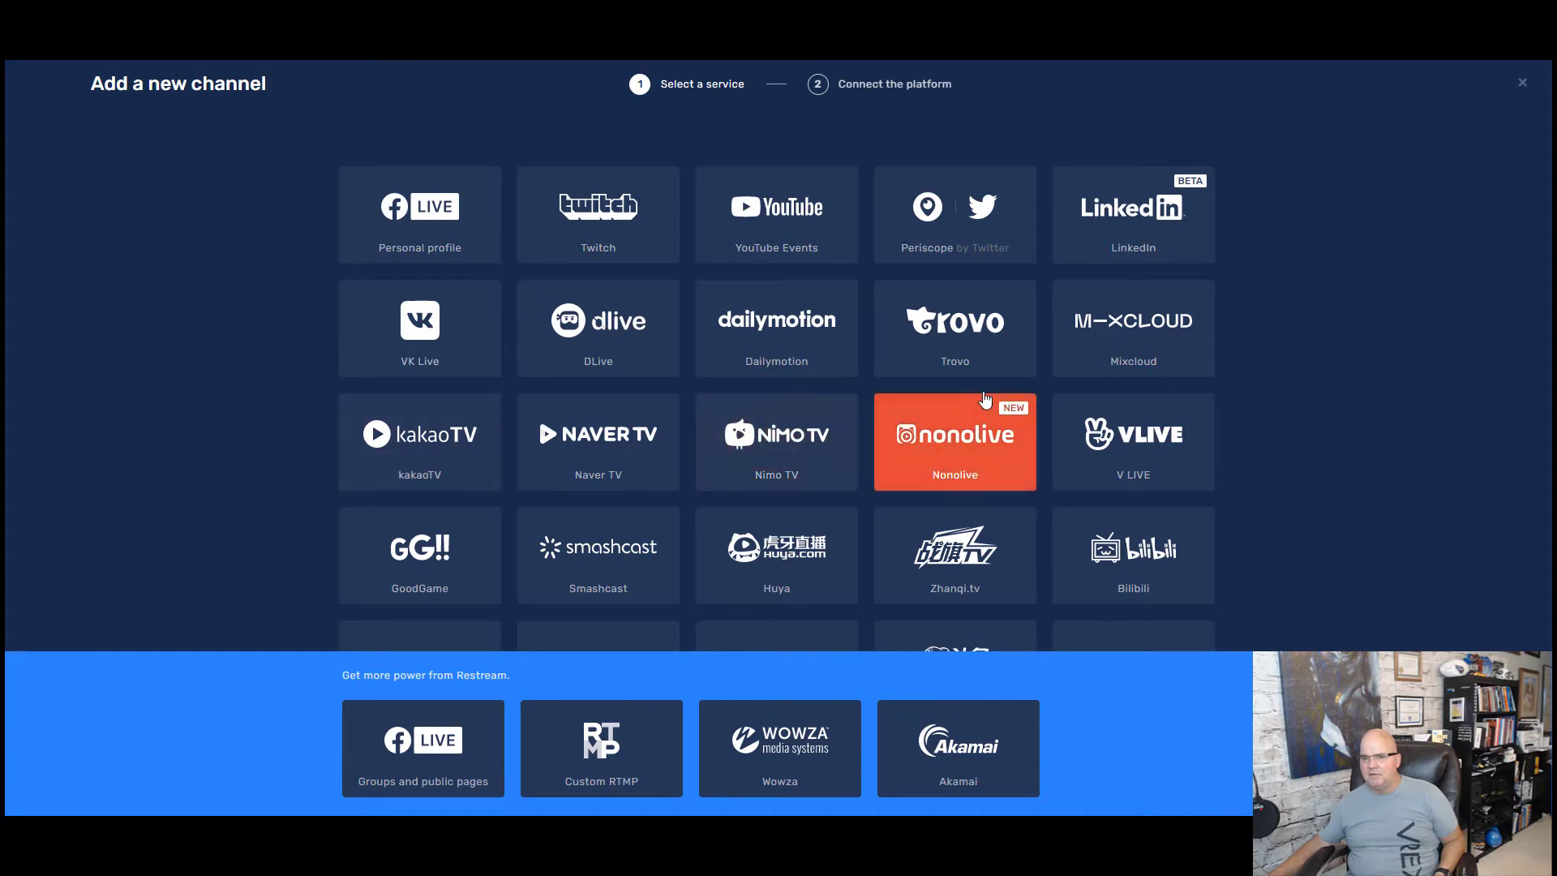
pyautogui.click(791, 229)
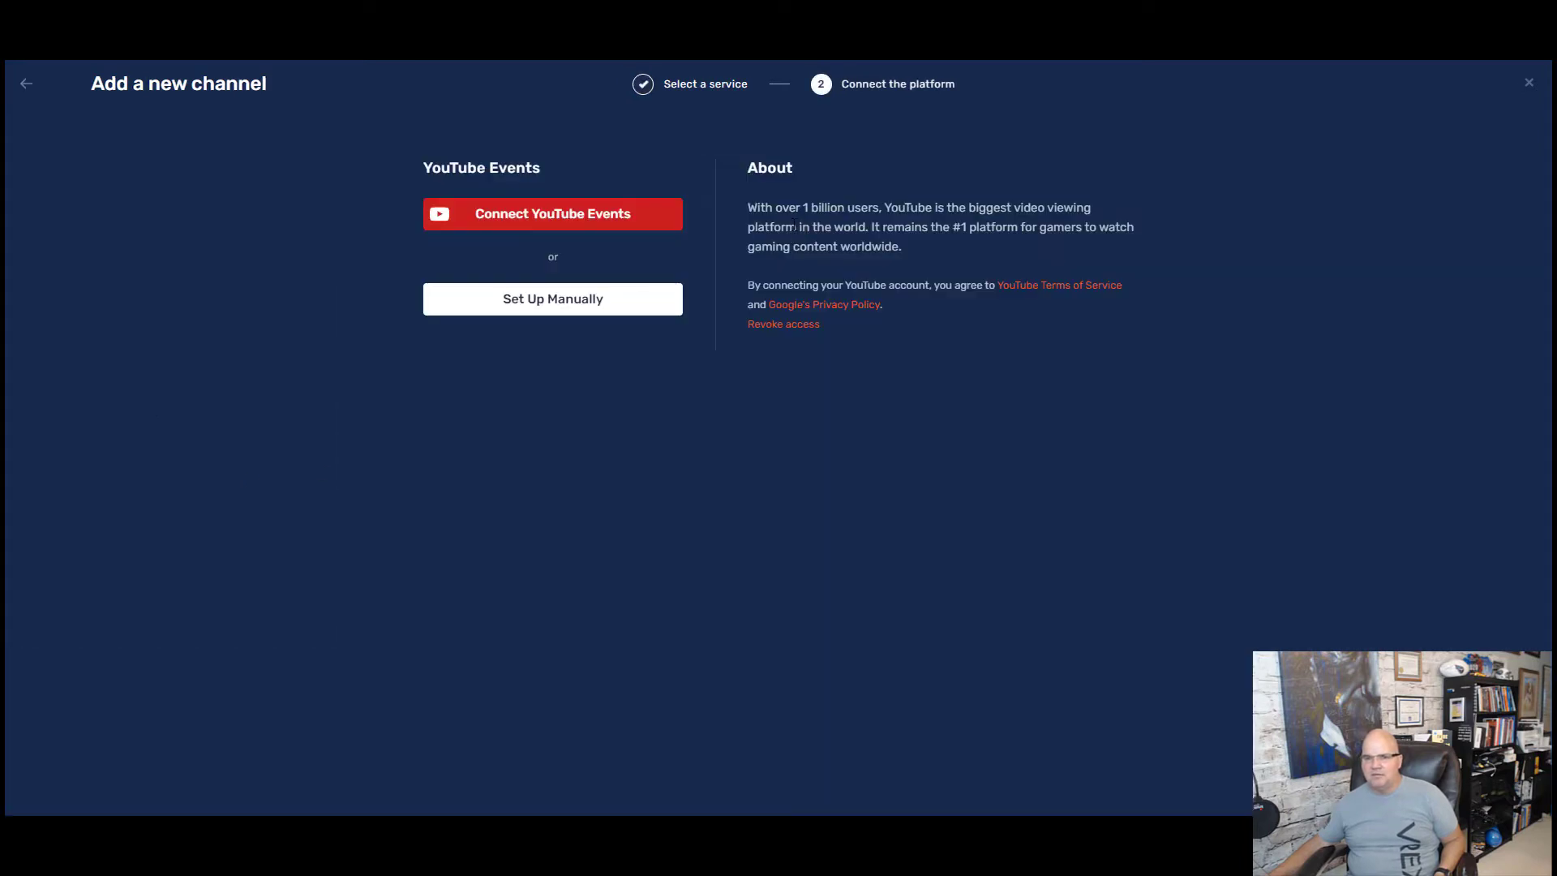
pyautogui.click(524, 219)
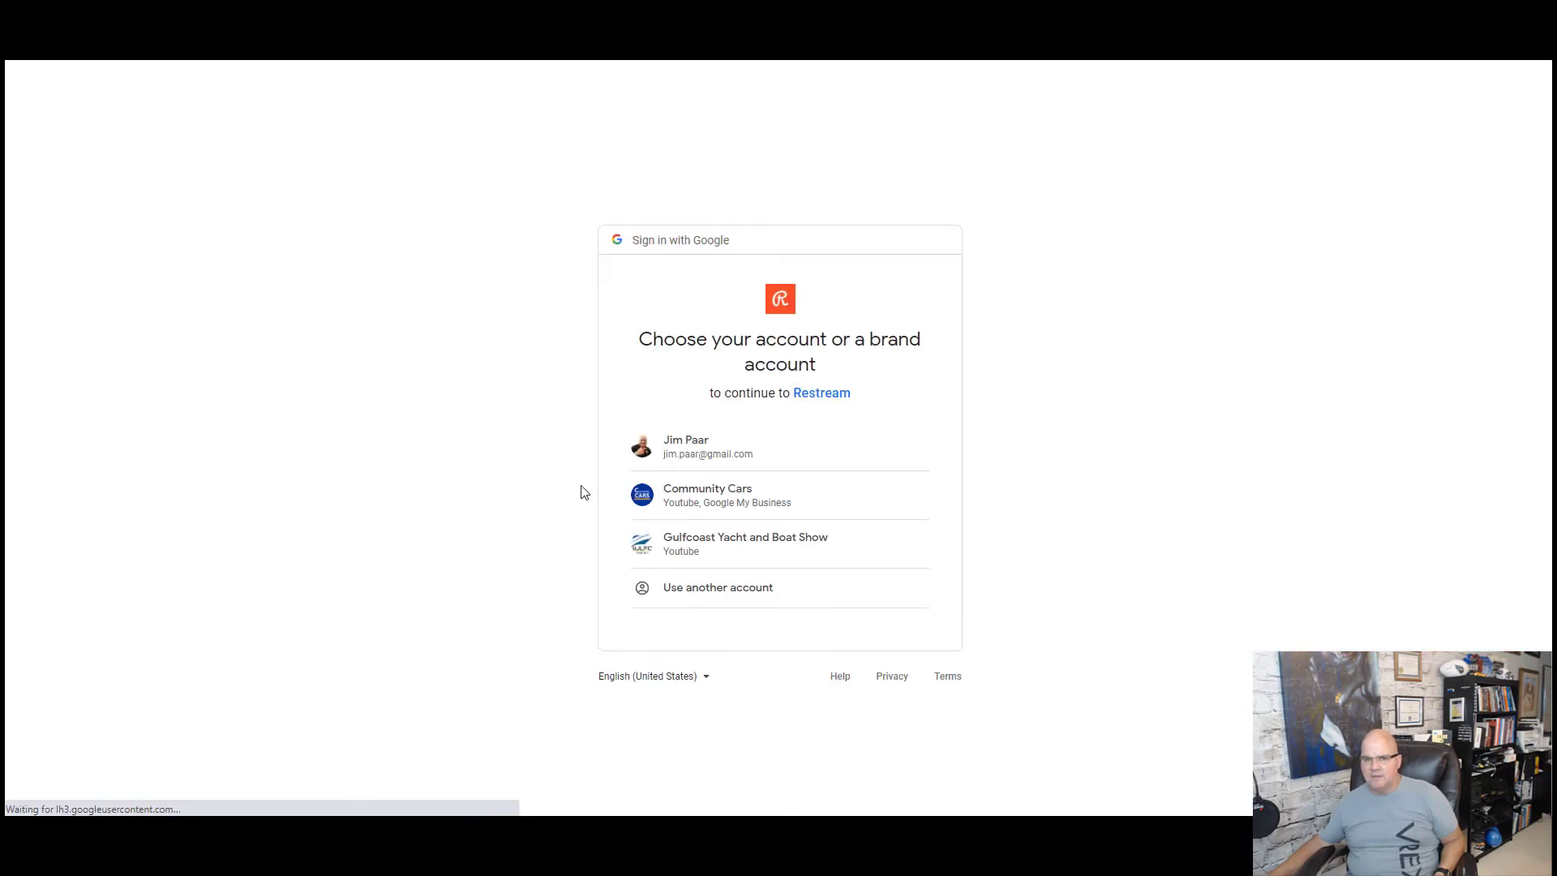
pyautogui.click(718, 445)
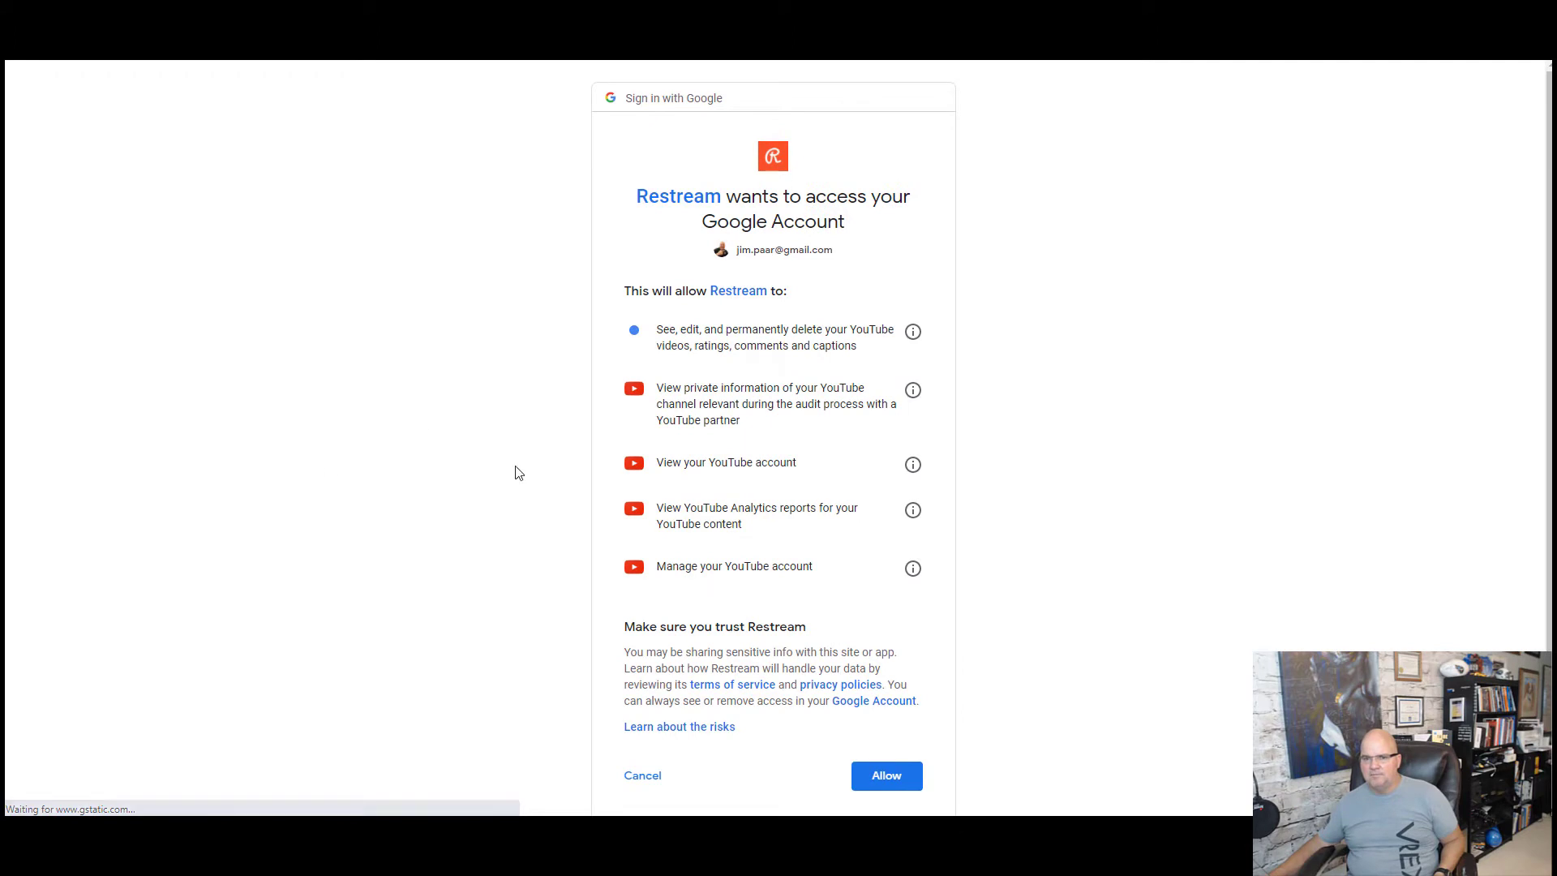
pyautogui.click(895, 774)
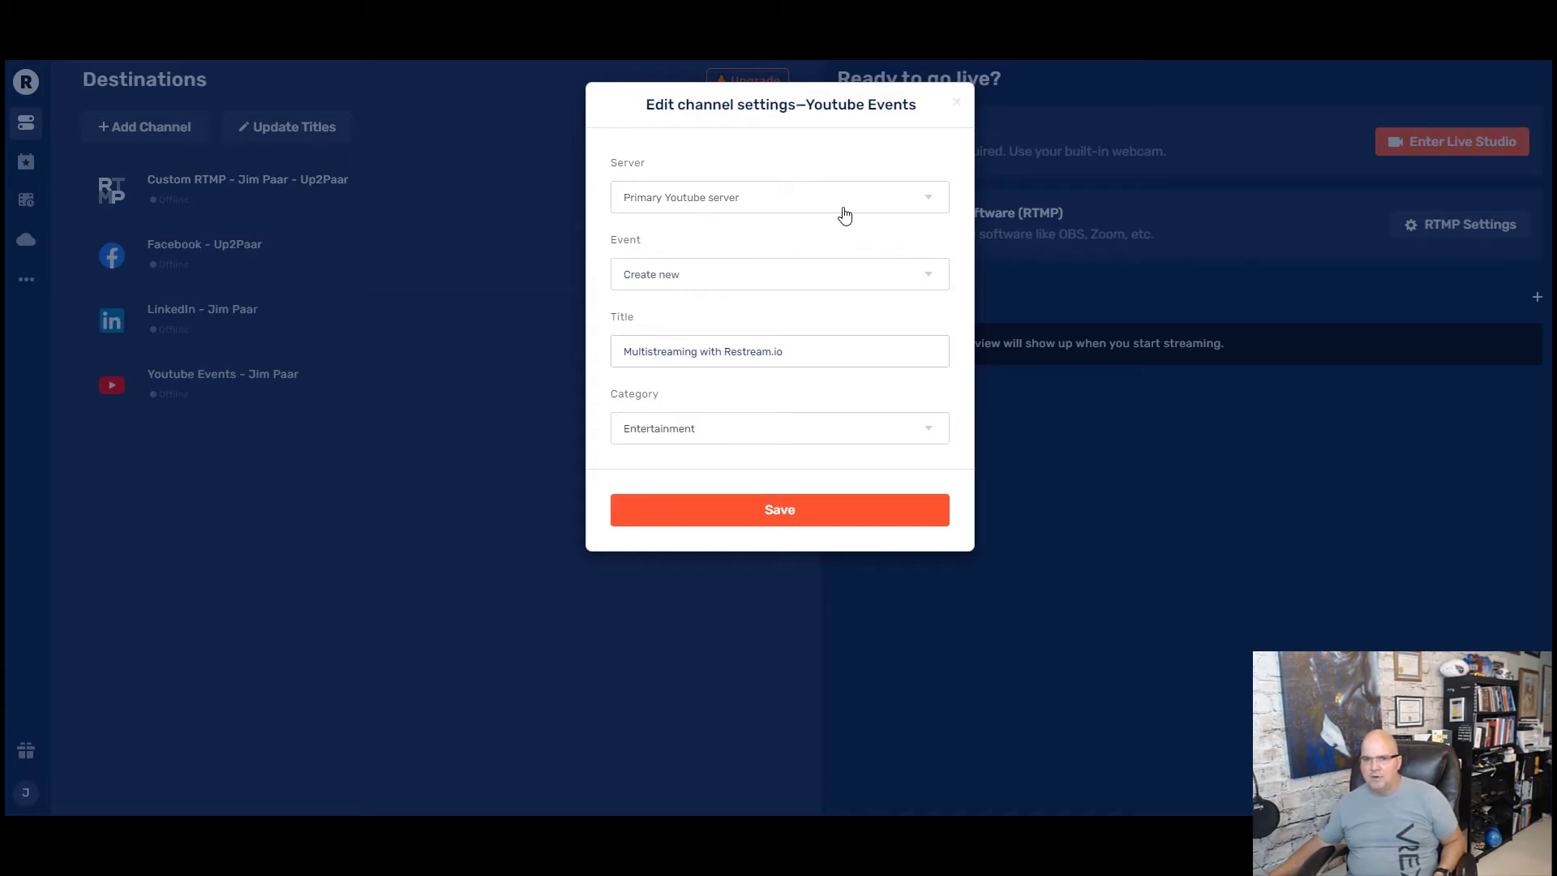
# Check the YouTube event options with Create new kept, set the category to Howto & Style, and save the channel settings
pyautogui.click(678, 292)
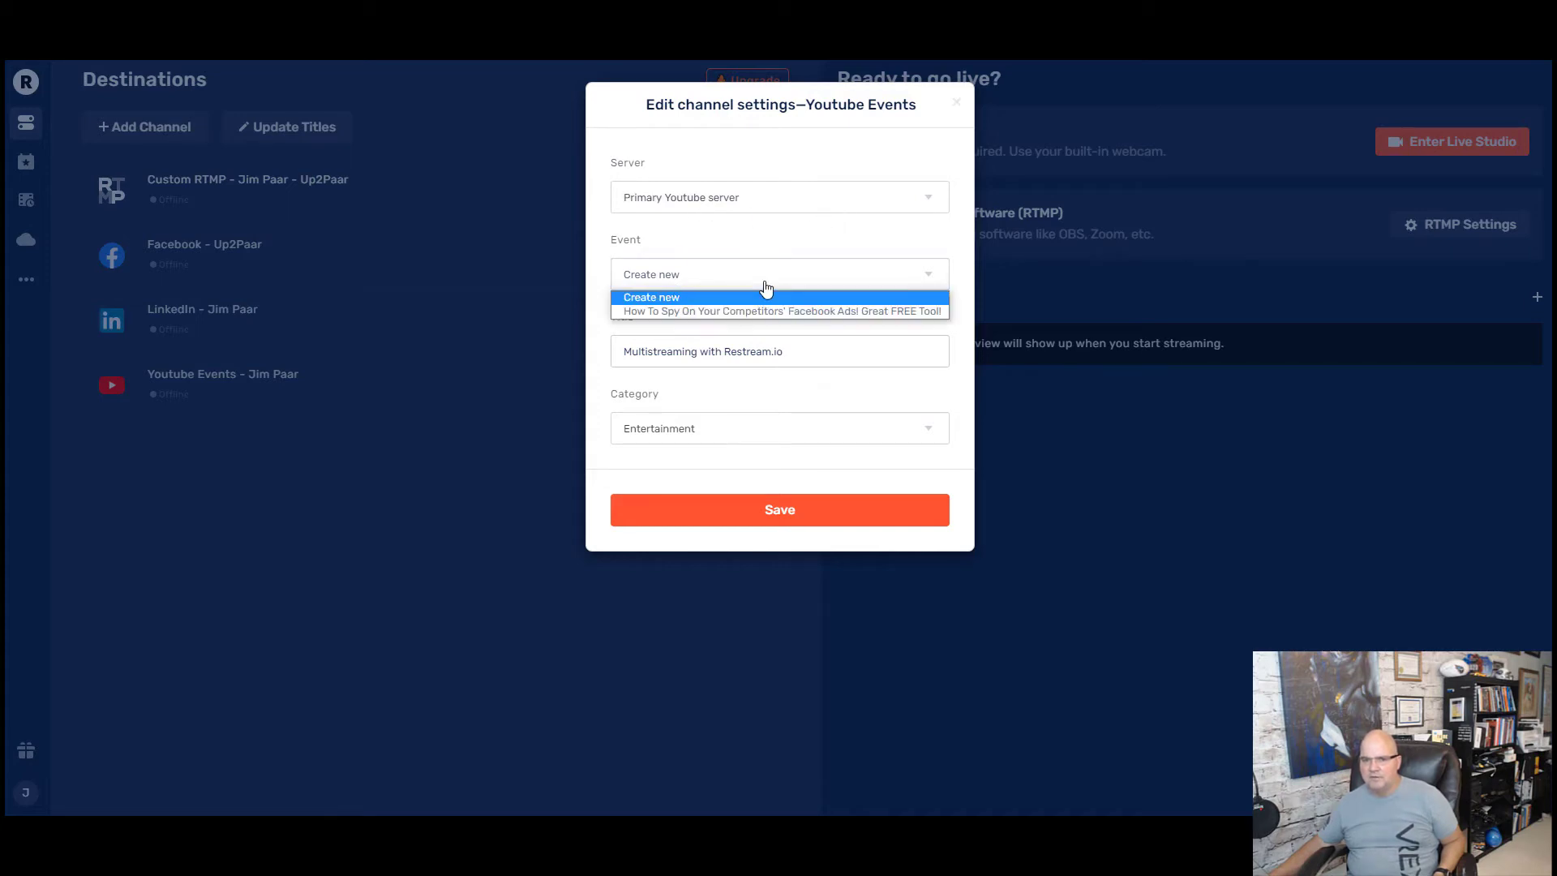
pyautogui.click(714, 229)
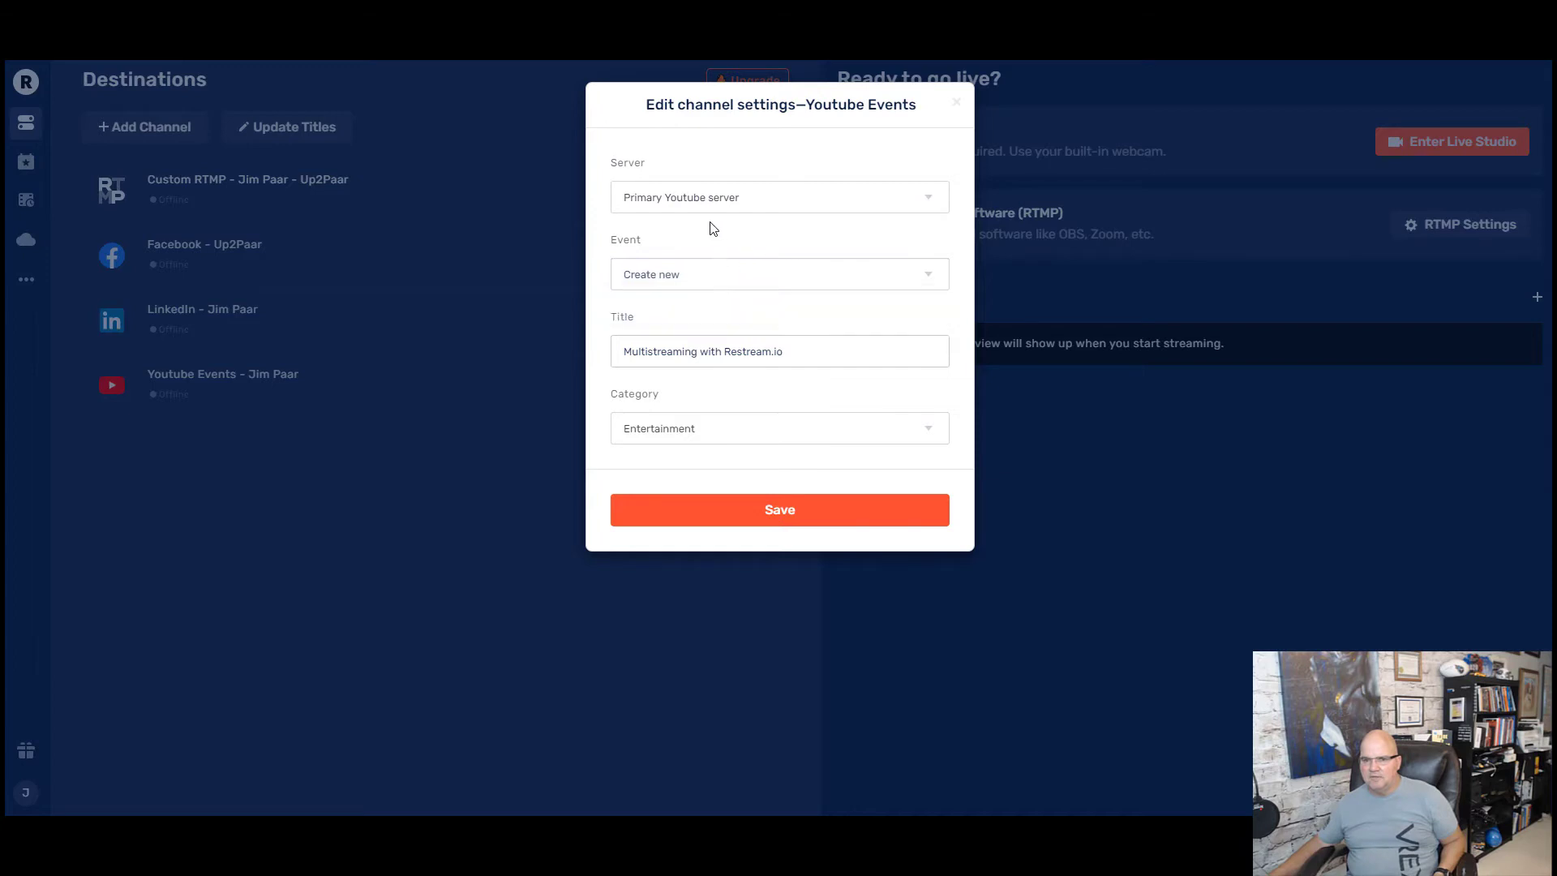
pyautogui.click(647, 277)
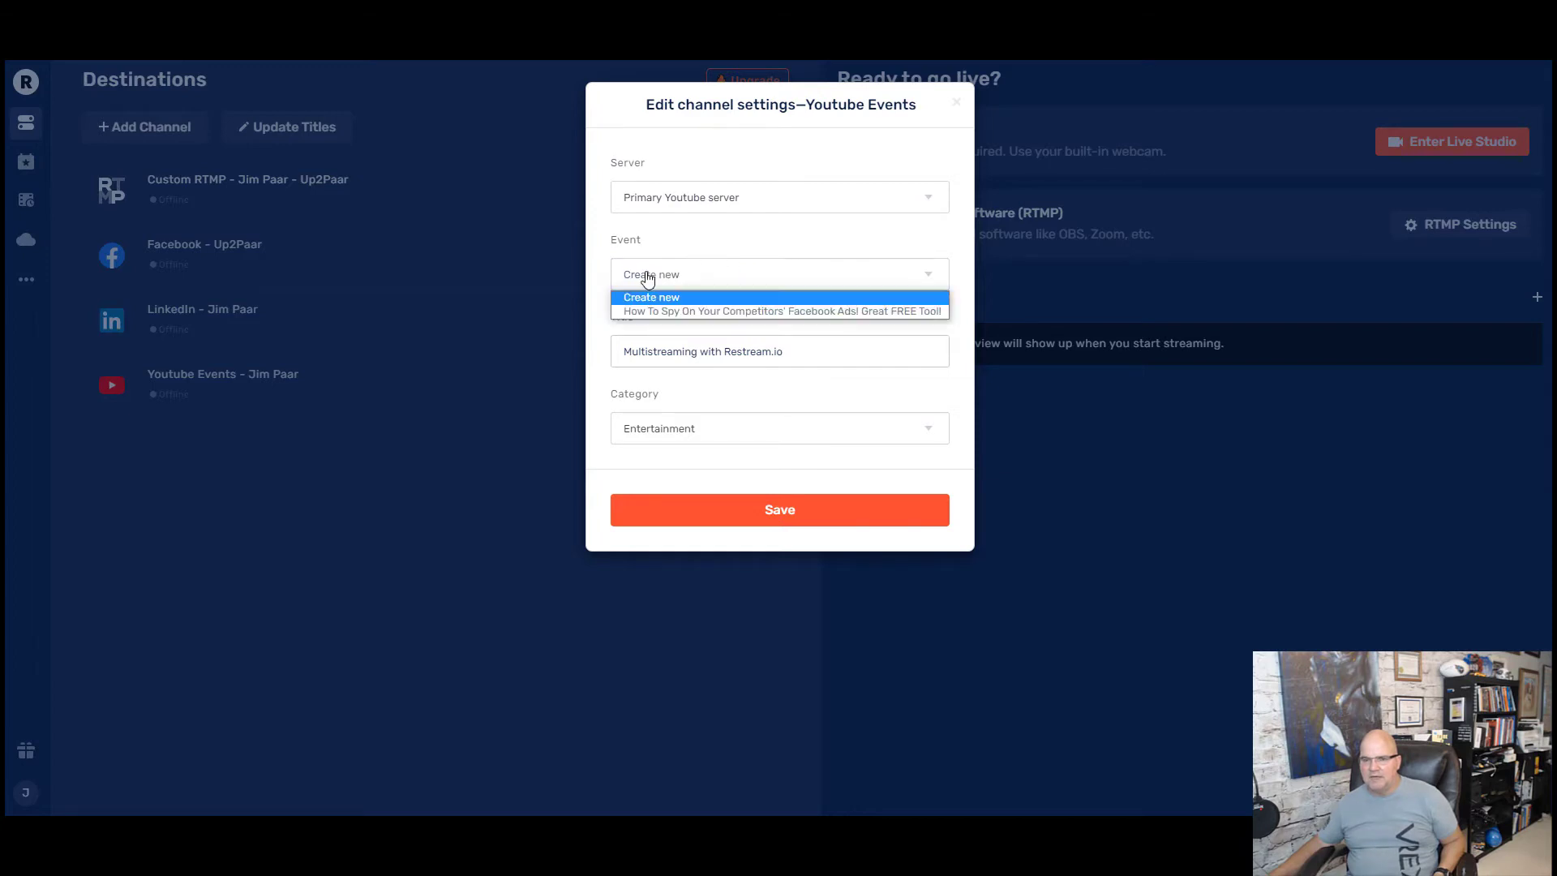
pyautogui.click(765, 232)
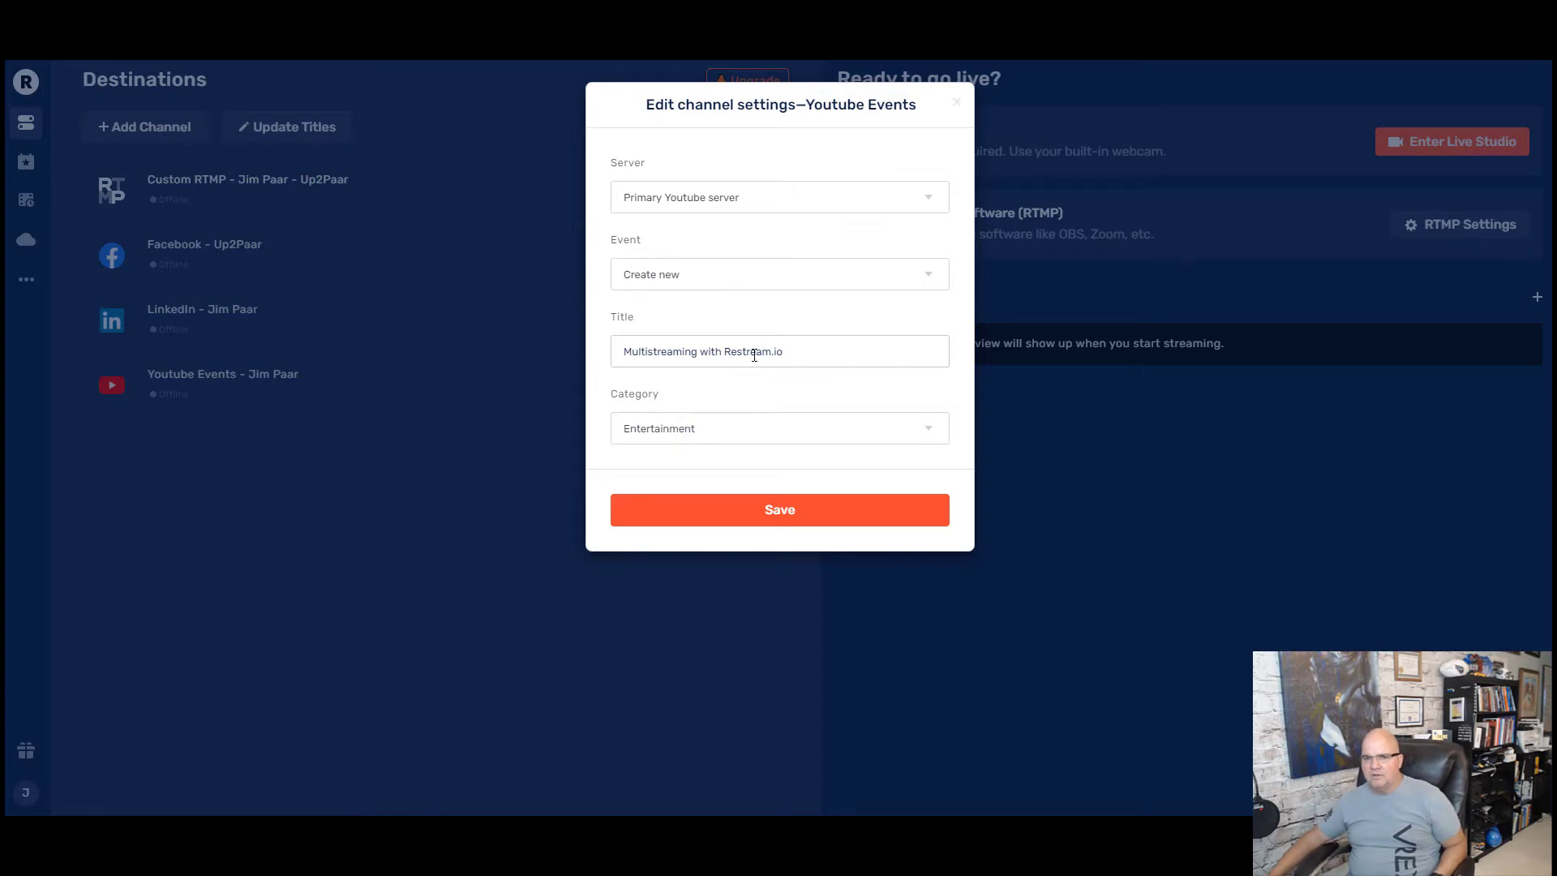
pyautogui.click(708, 436)
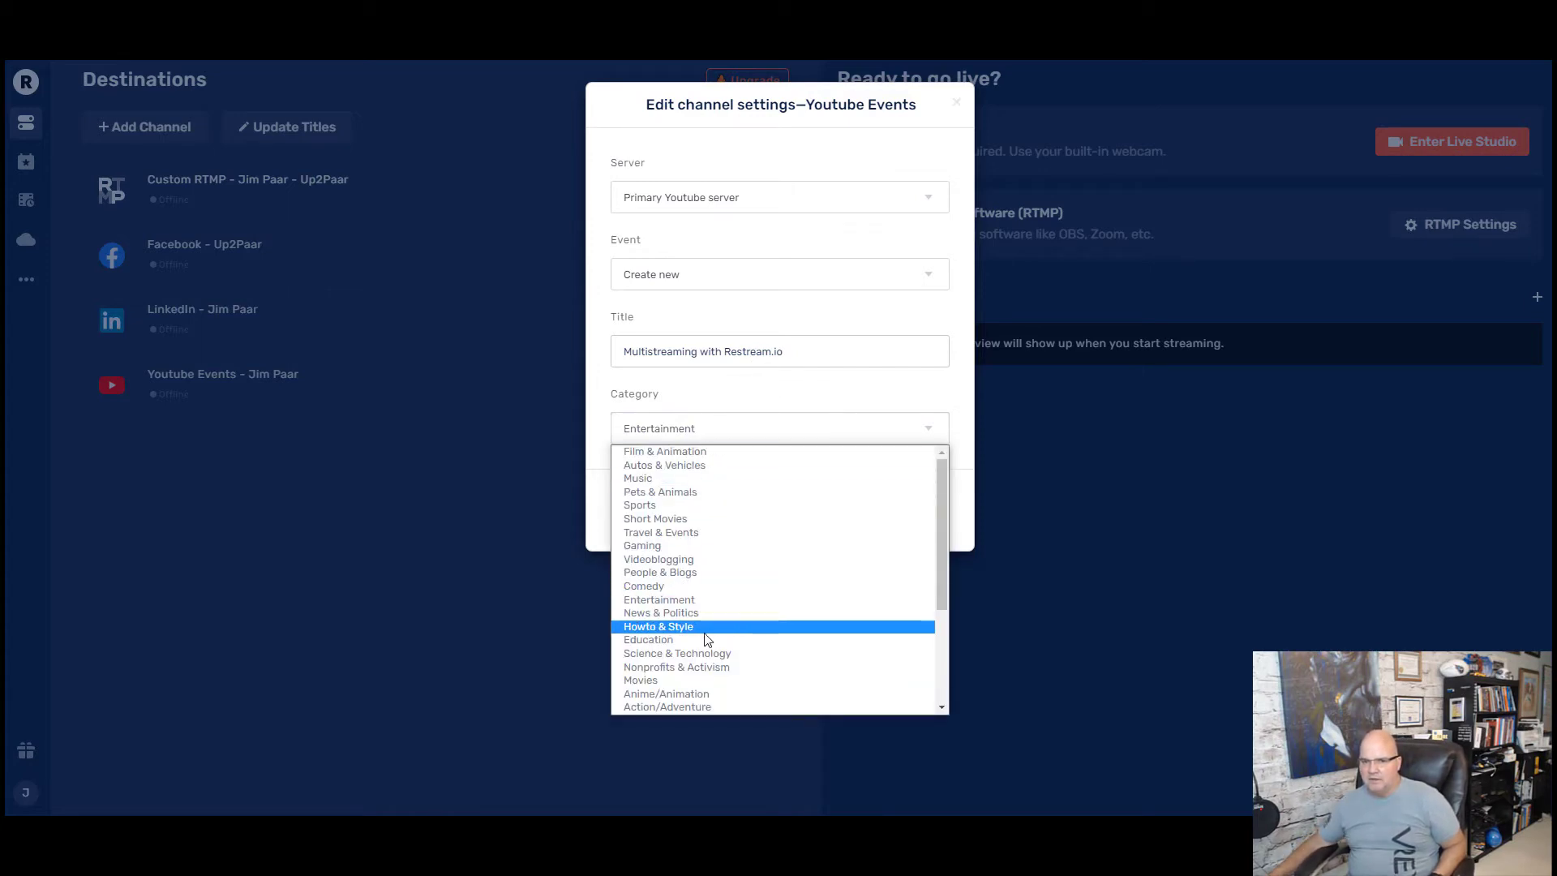
pyautogui.click(672, 637)
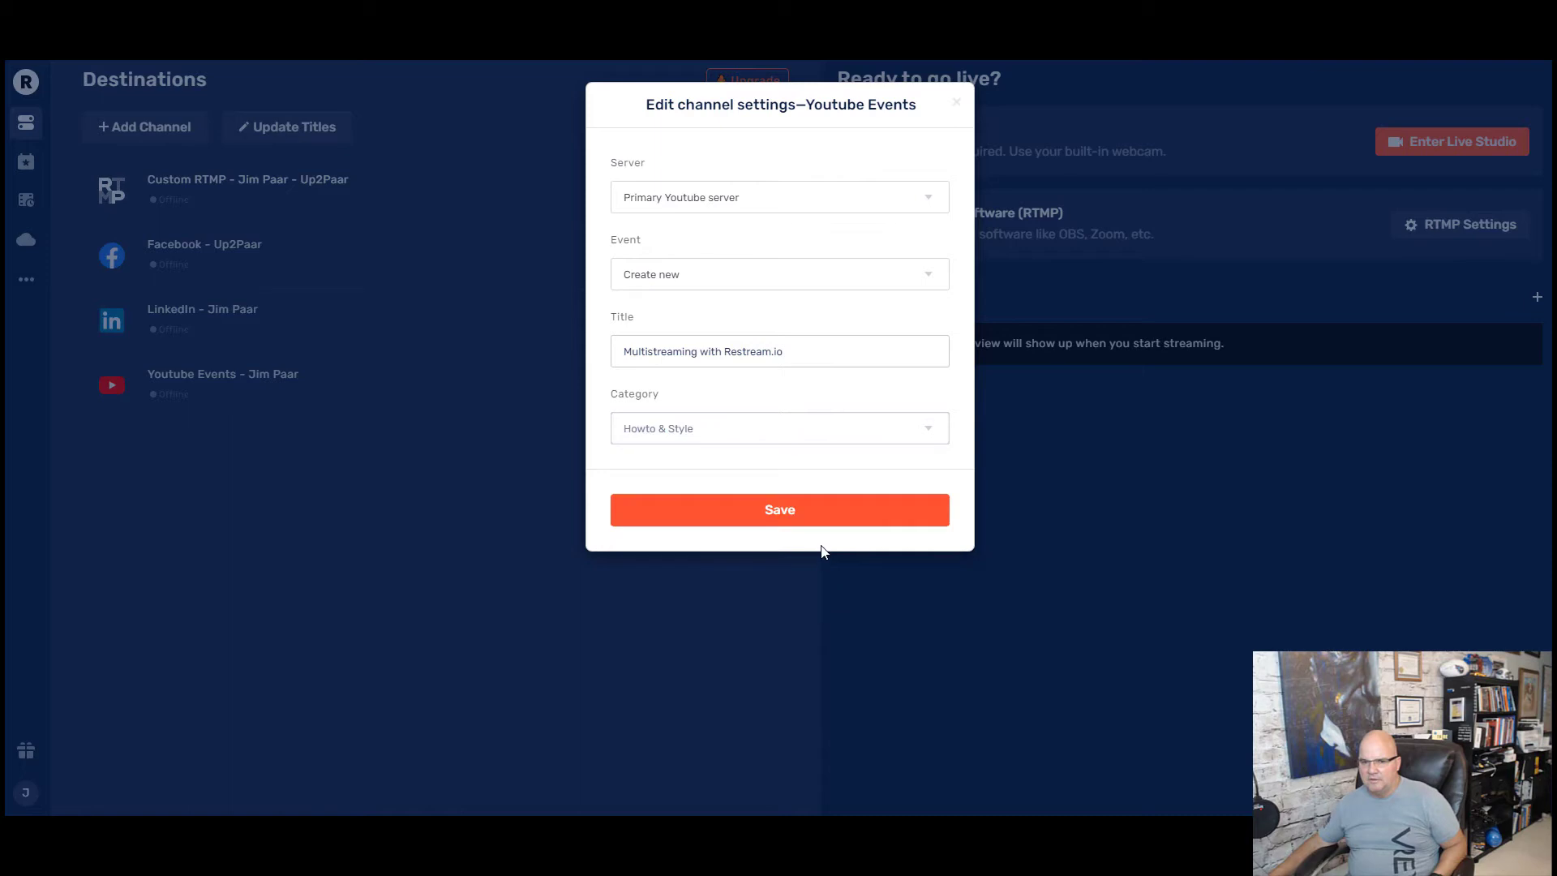
pyautogui.click(782, 510)
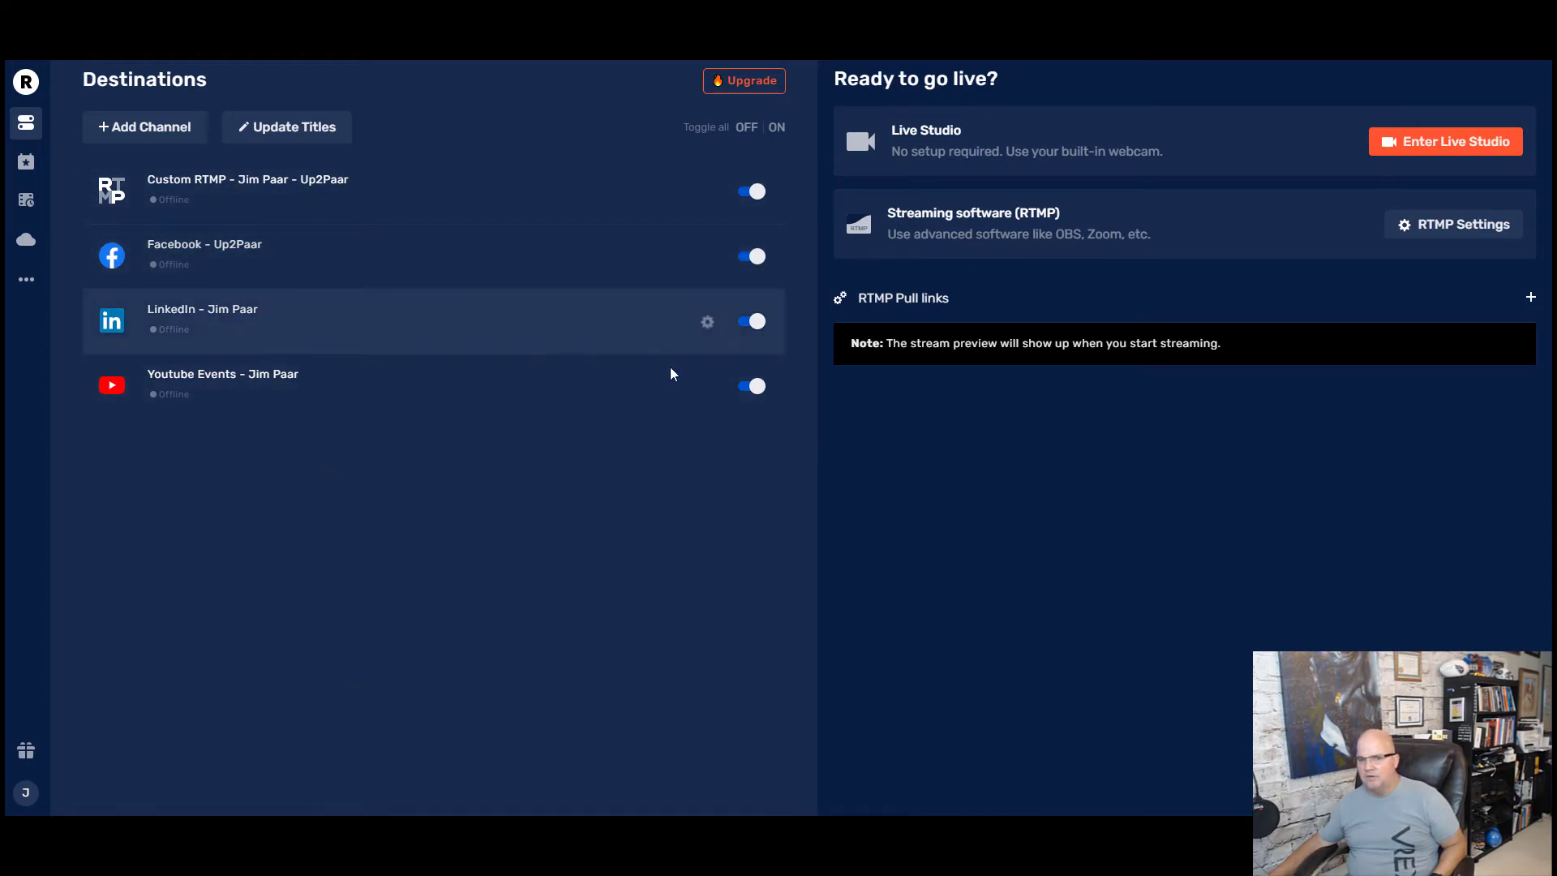
# Turn off the LinkedIn and Custom RTMP destinations and enter Live Studio
pyautogui.click(747, 322)
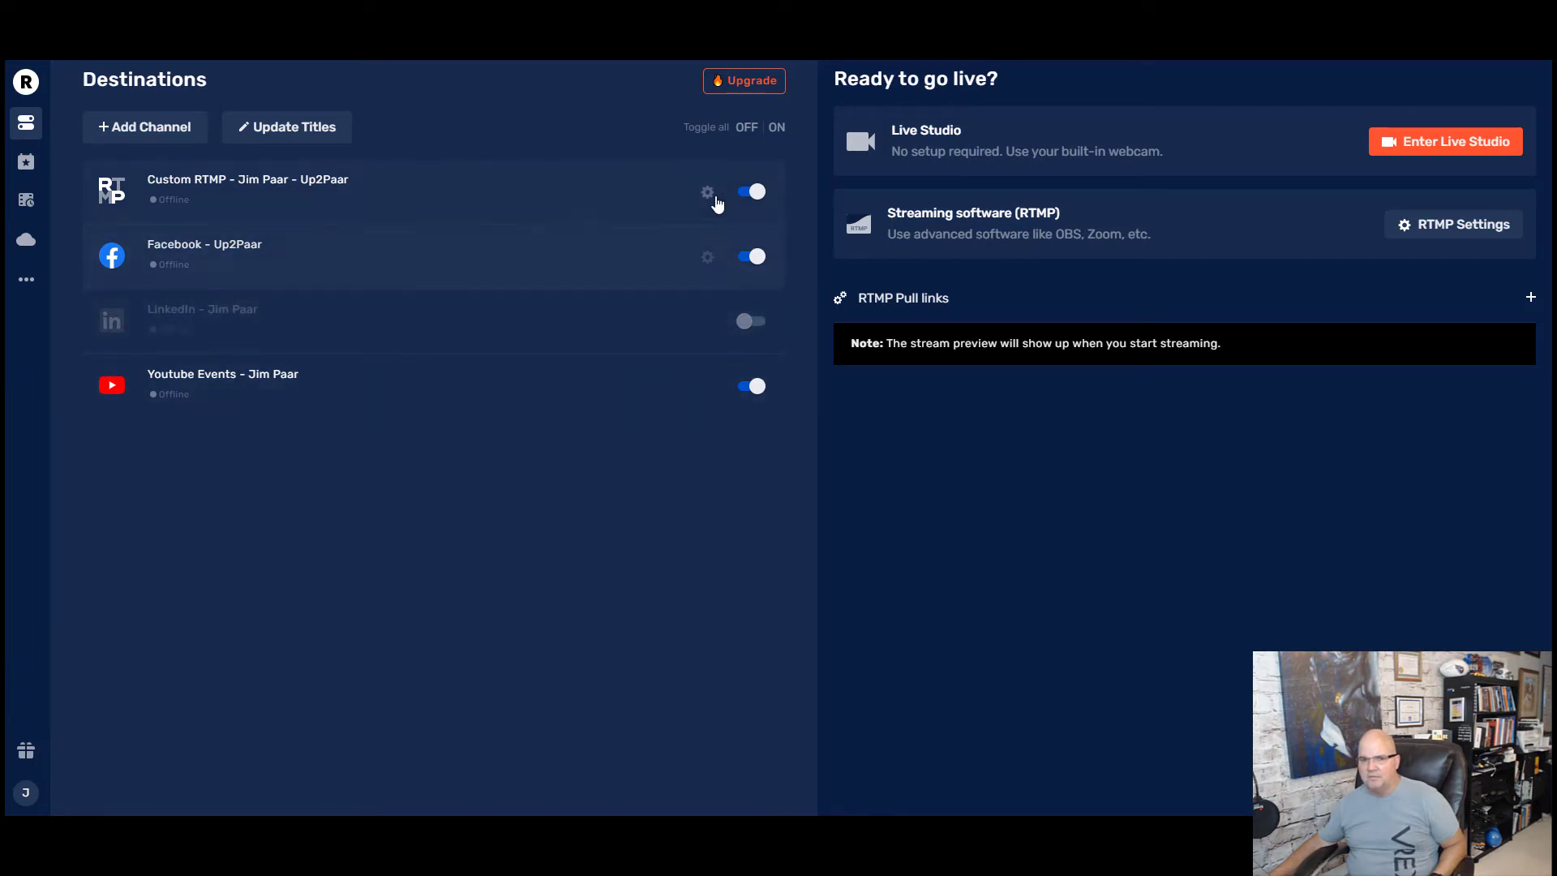
pyautogui.click(745, 194)
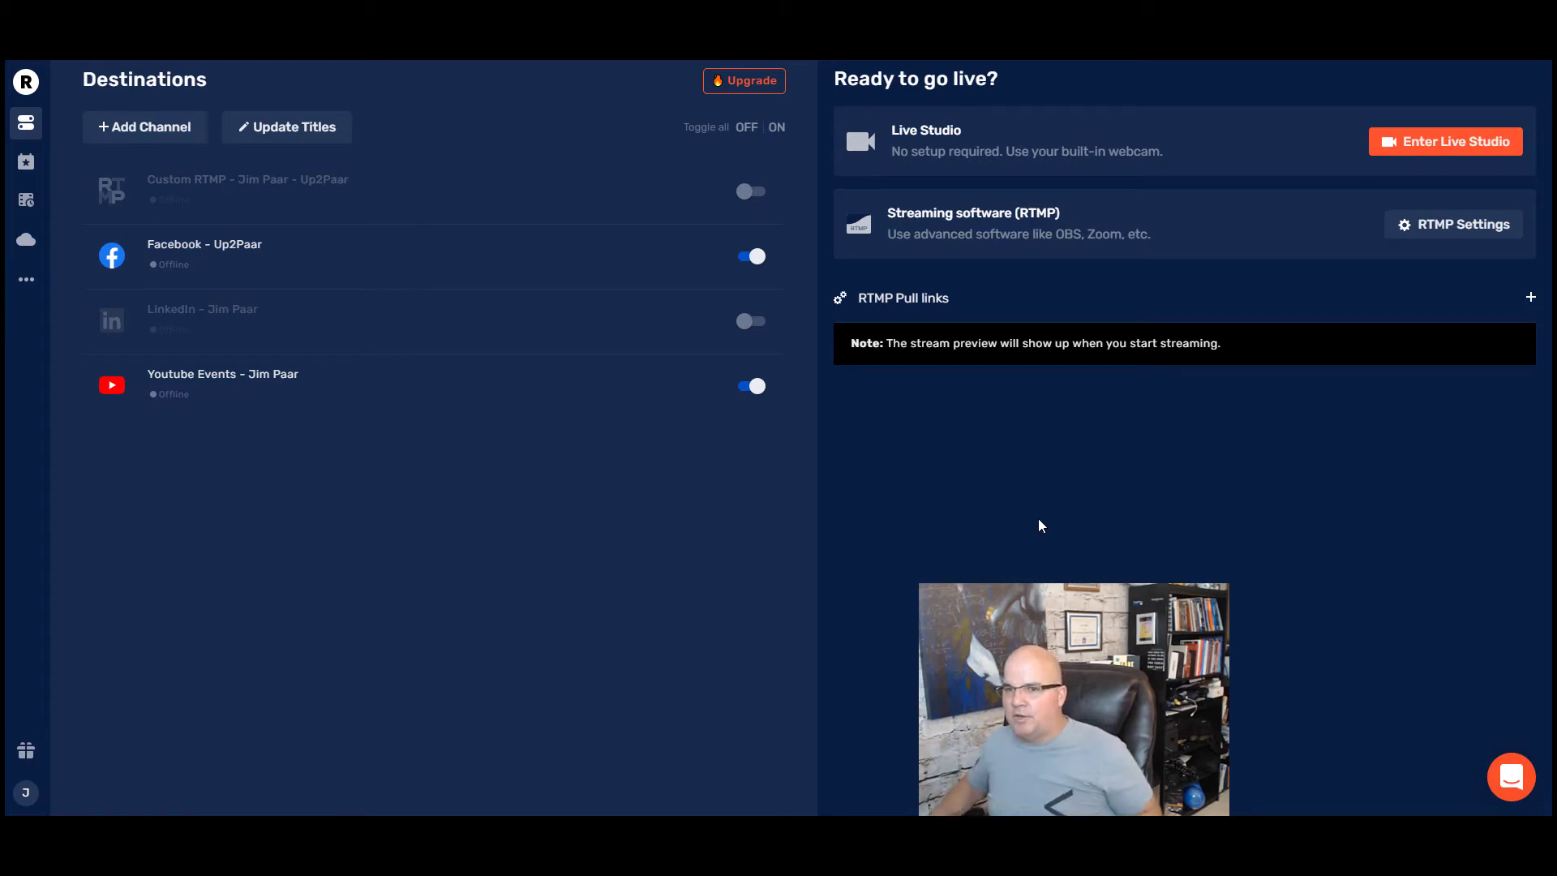
pyautogui.click(1436, 144)
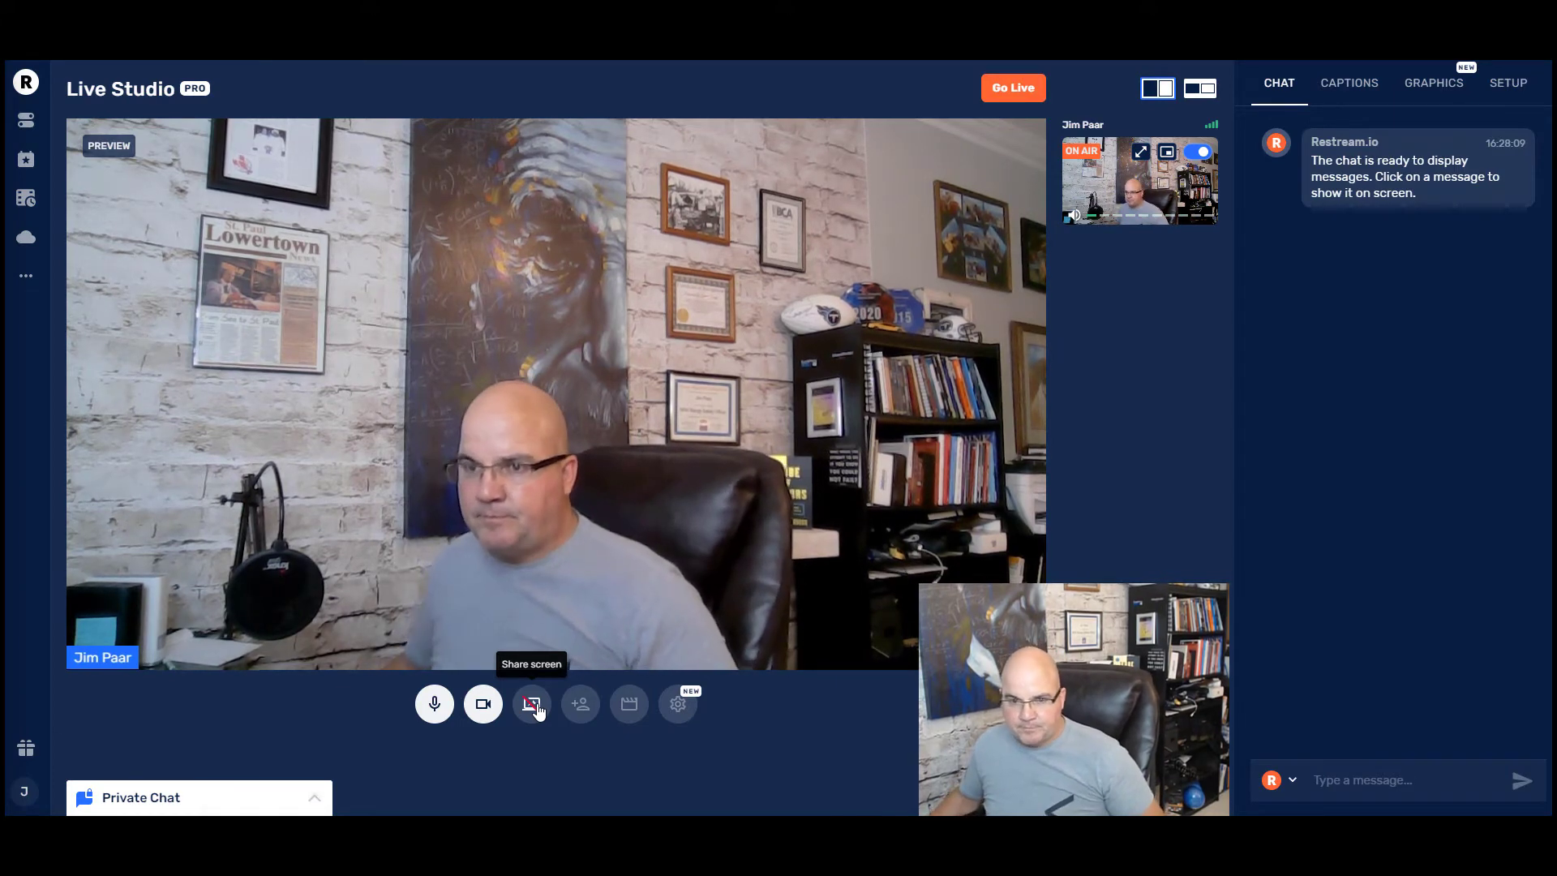
# Switch the camera off, show the Restream.io chat message on the stream, and switch the camera back on
pyautogui.click(483, 704)
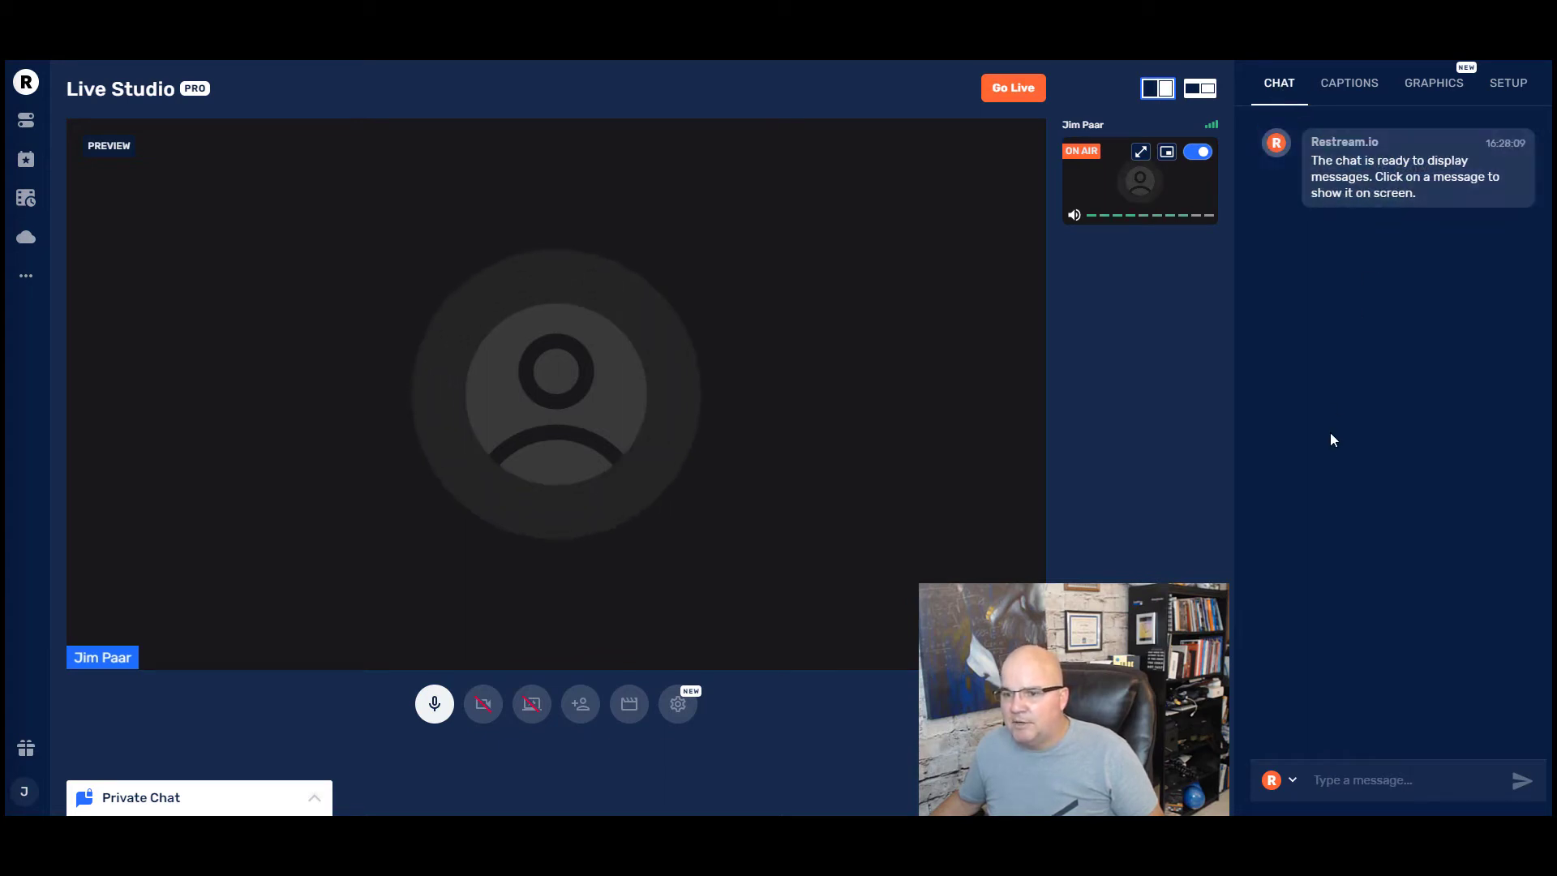
pyautogui.click(1410, 177)
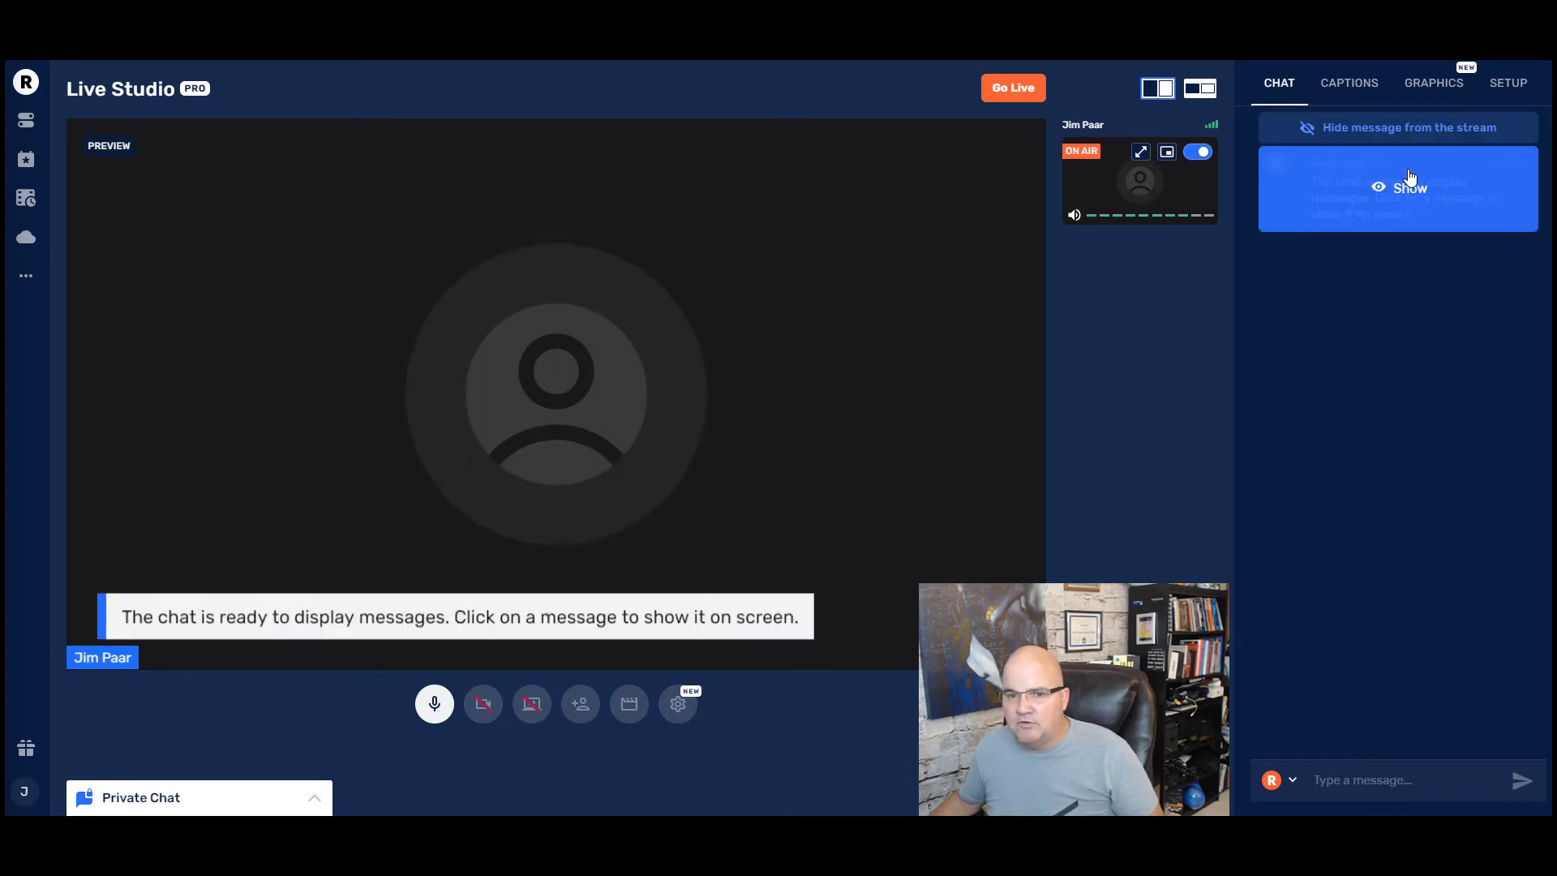
pyautogui.click(482, 706)
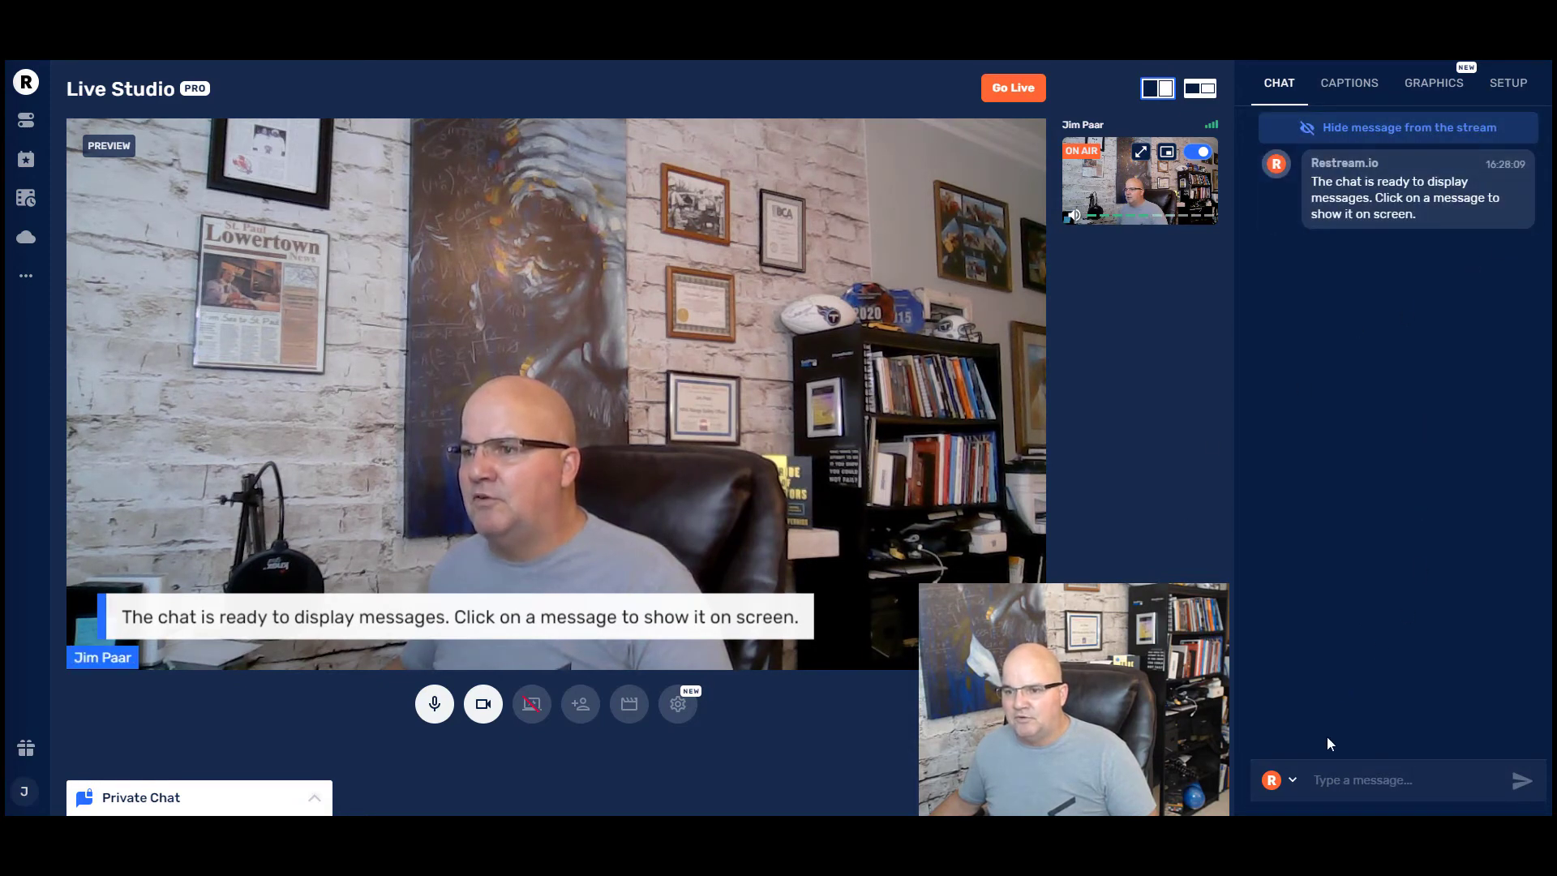
# Write "Hello Guest" as a chat message draft and hide the displayed chat message from the stream
pyautogui.click(1376, 780)
pyautogui.write('Hello Gu')
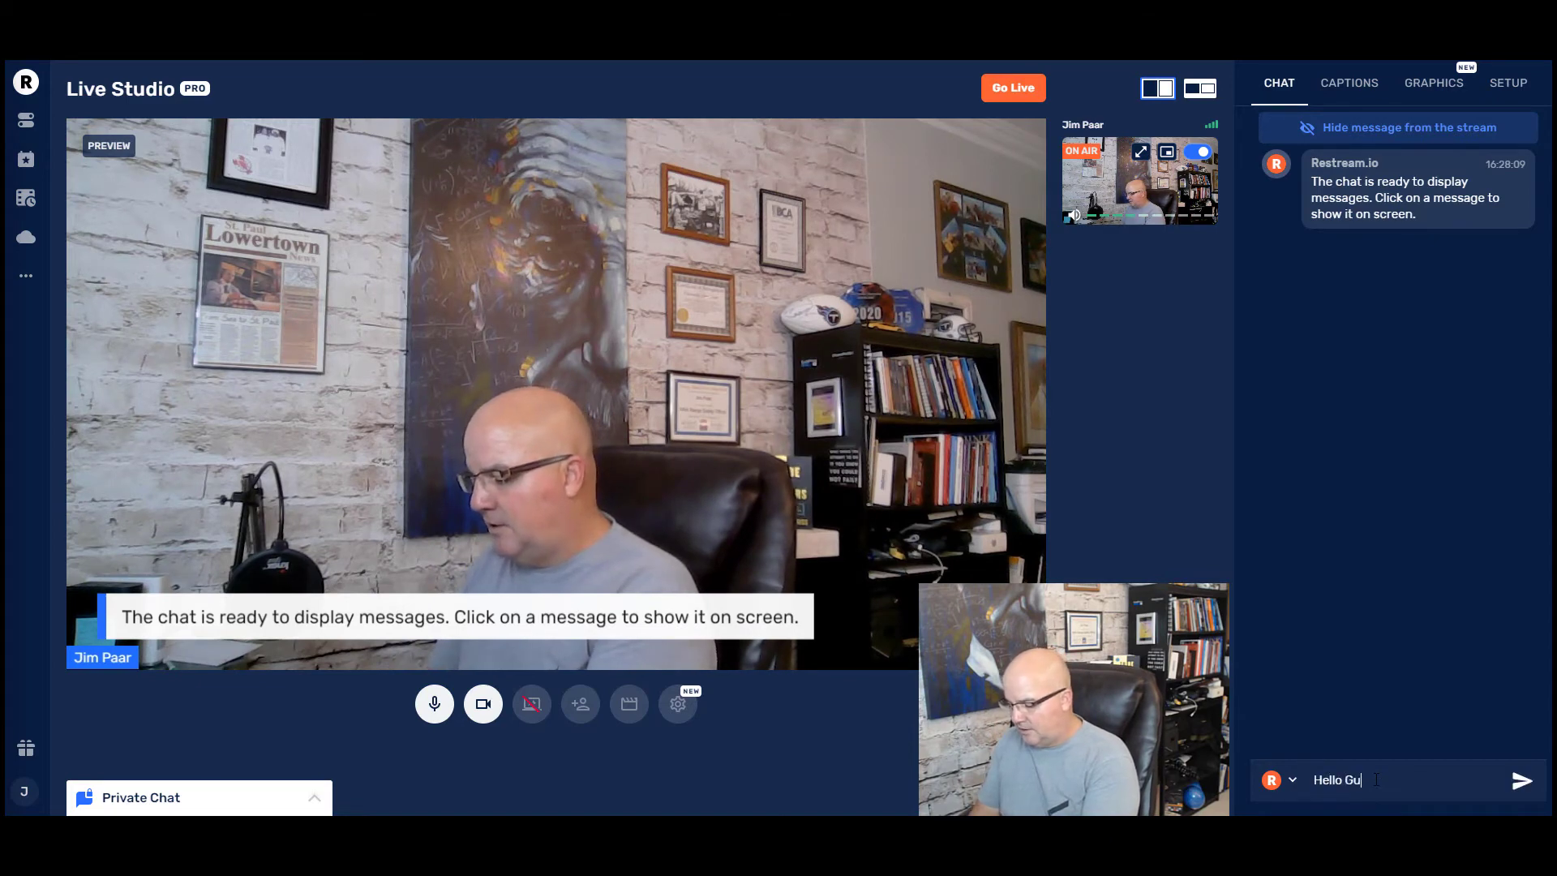
pyautogui.write('est!')
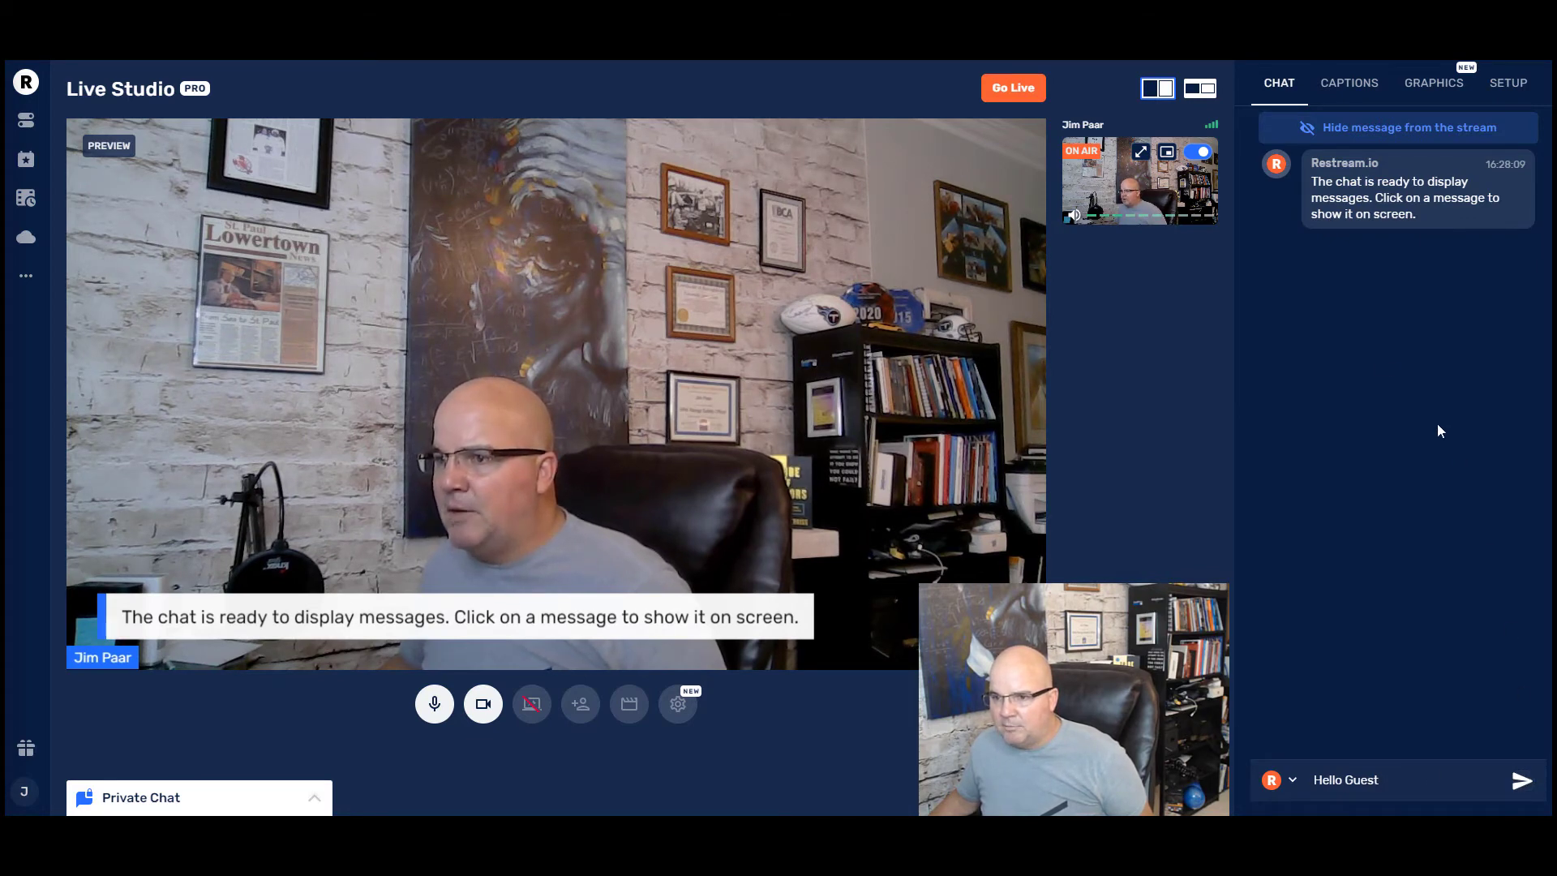
pyautogui.click(1379, 127)
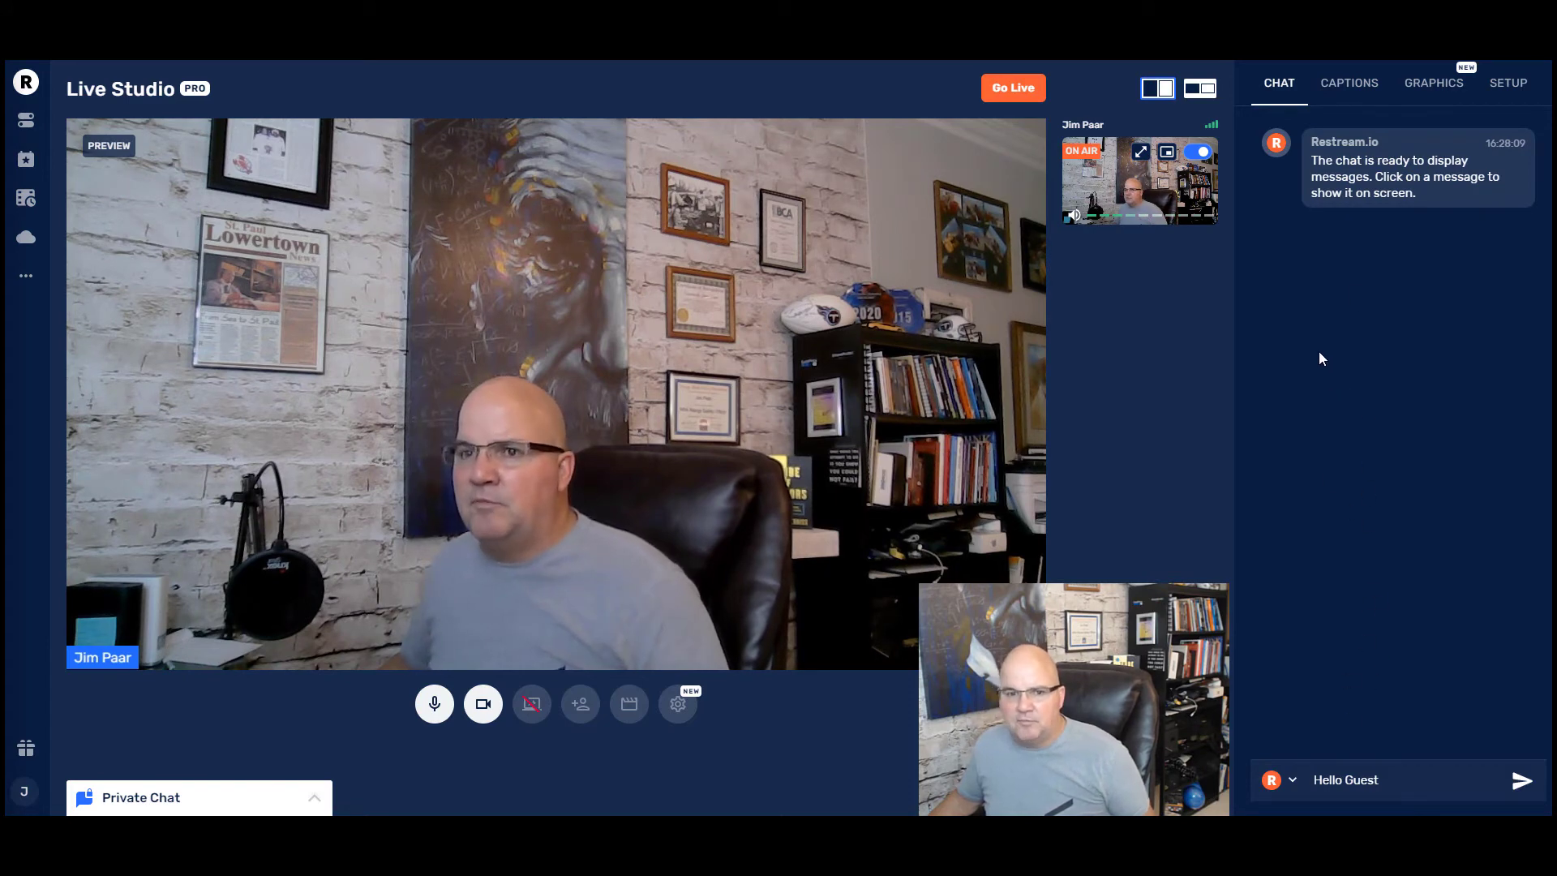
# Show the "Follow us on Twitter" caption on the stream, swap it for the Instagram caption, and switch back
pyautogui.click(1351, 84)
pyautogui.moveTo(1408, 279)
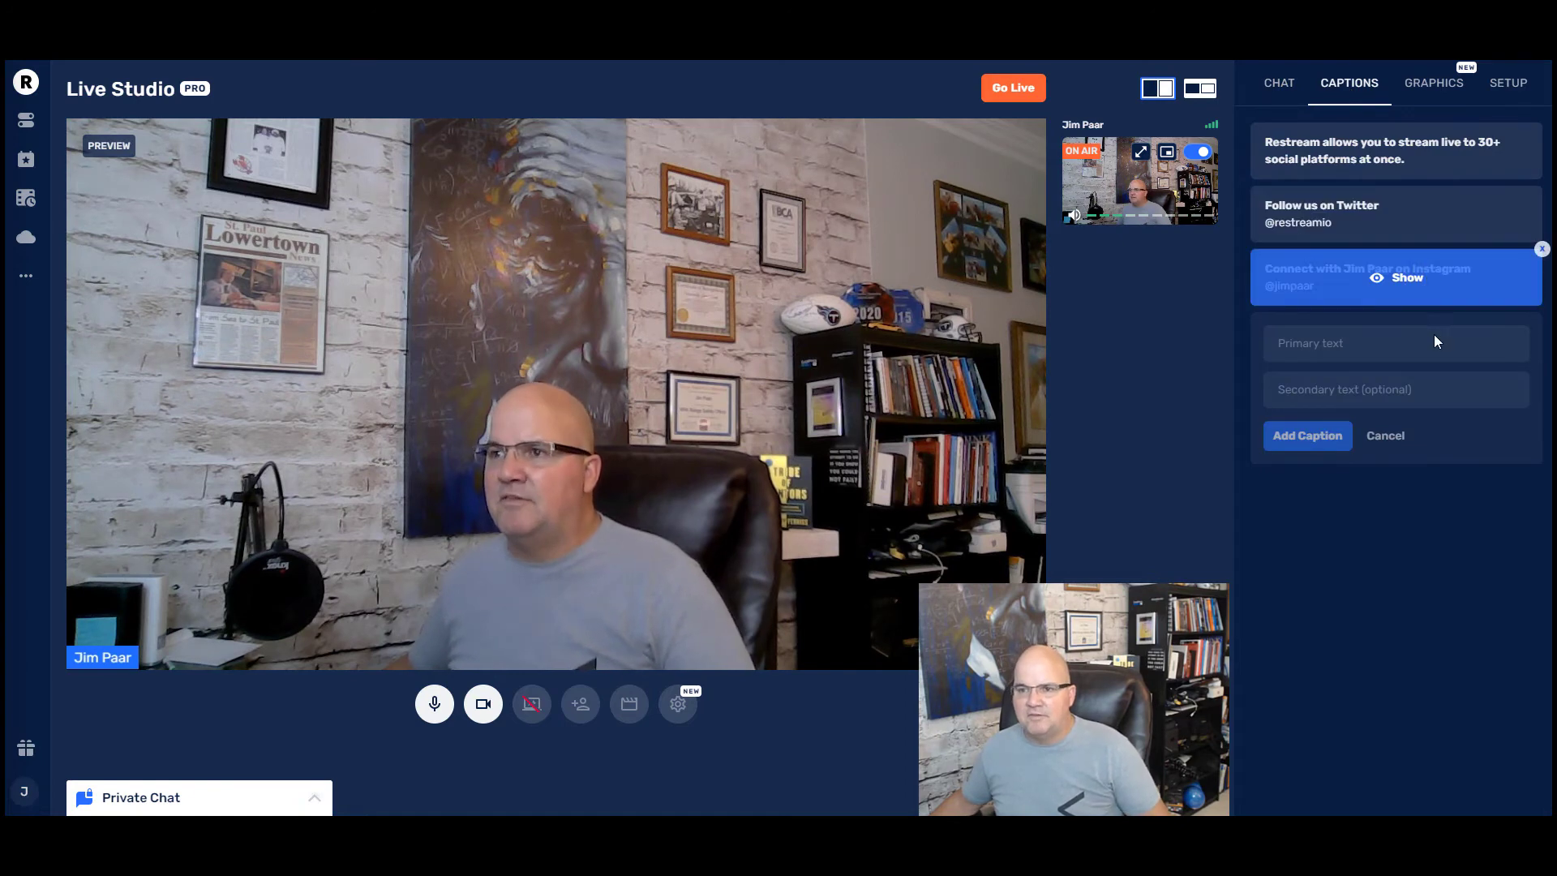
pyautogui.moveTo(1401, 220)
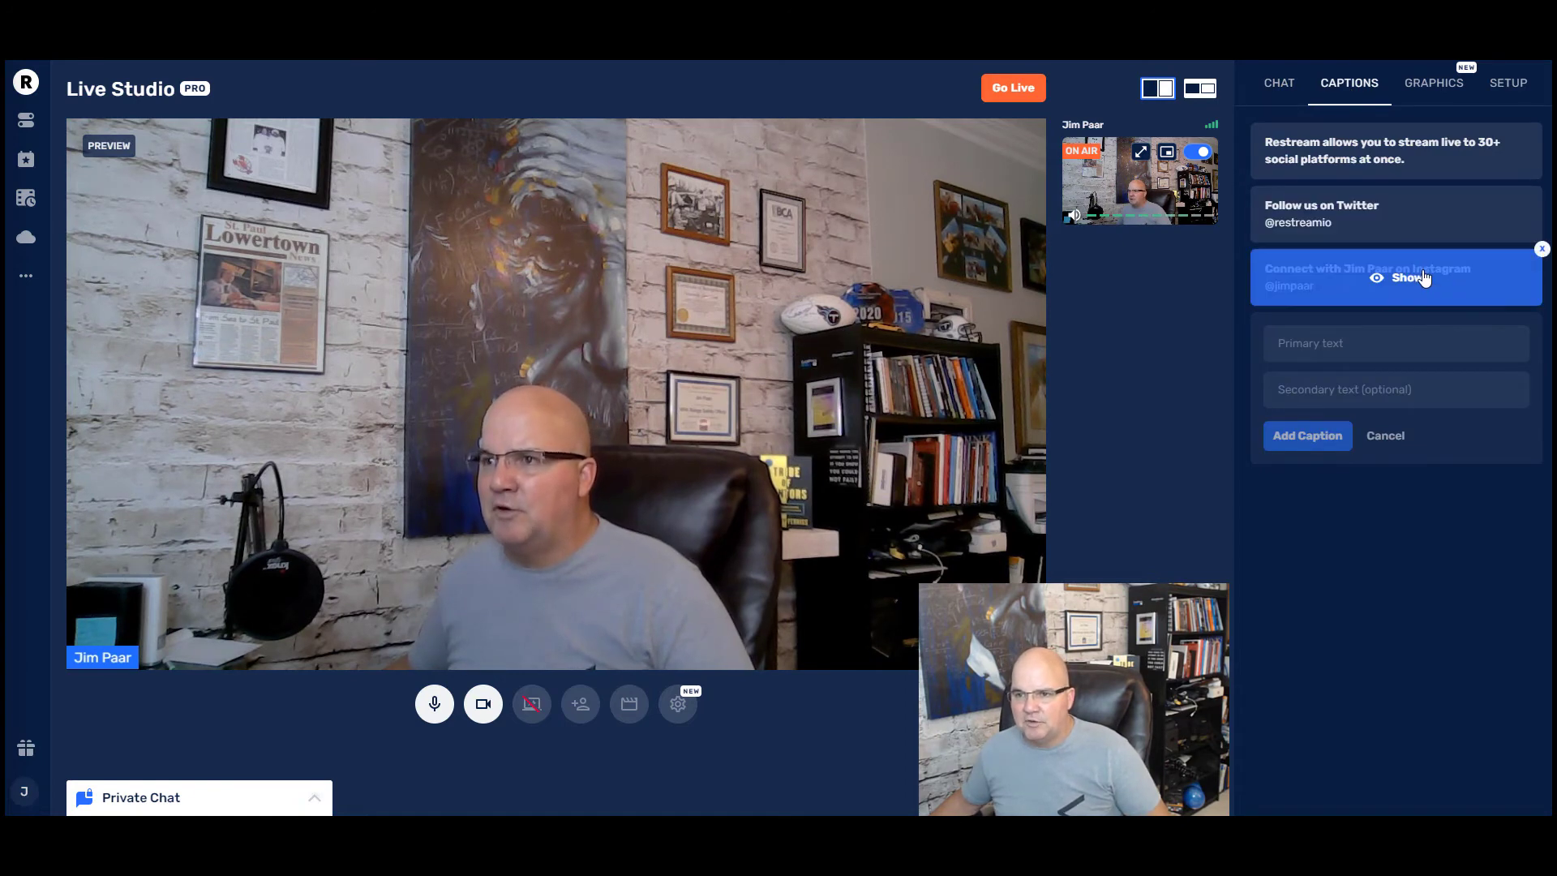
pyautogui.click(1414, 225)
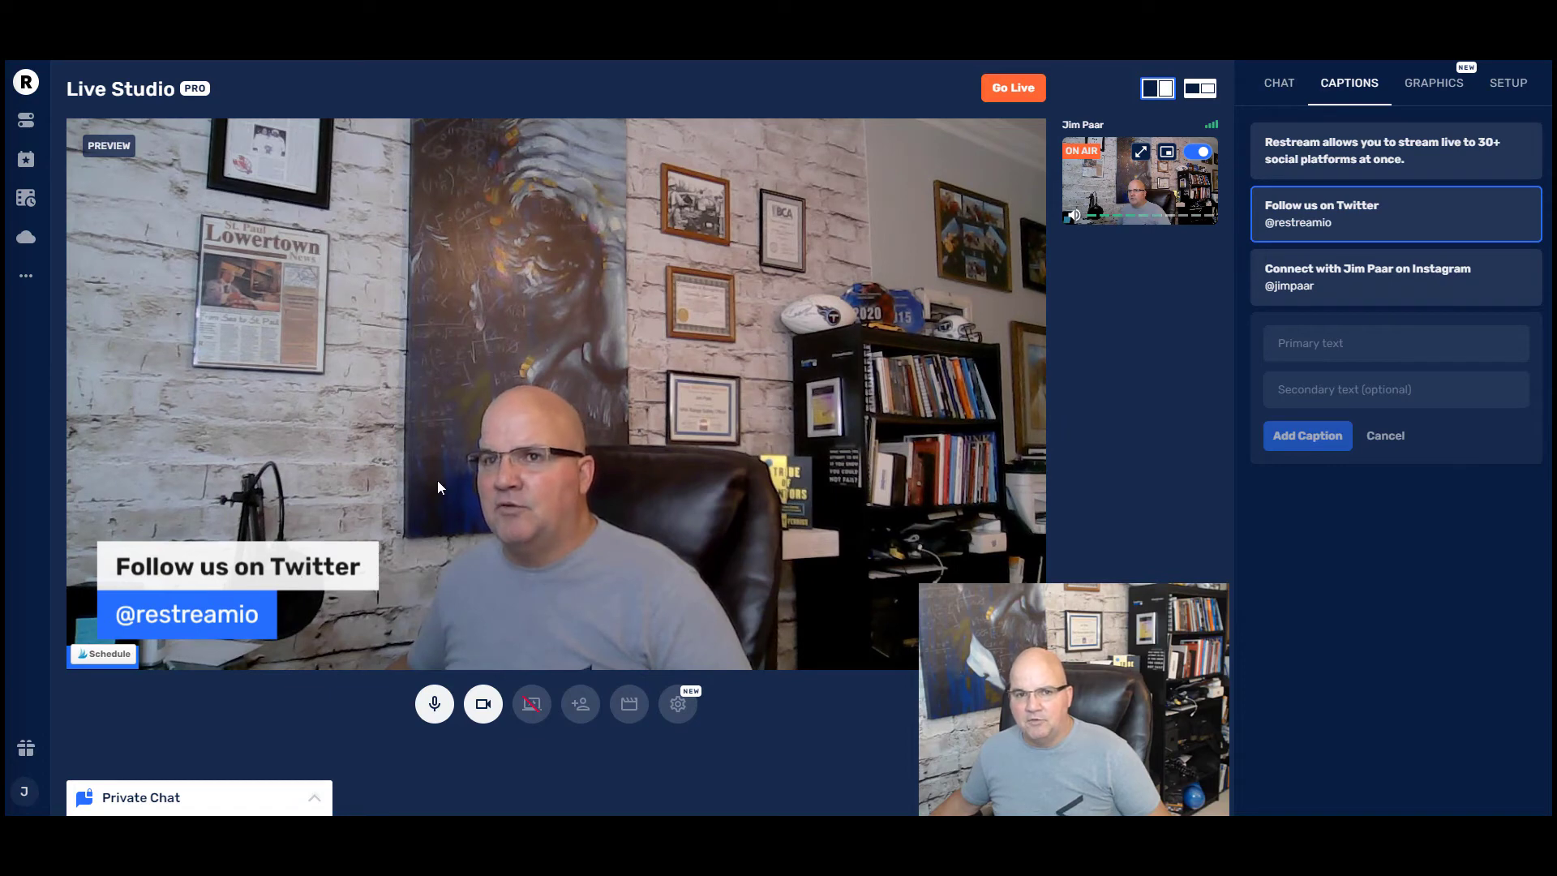
pyautogui.click(1379, 276)
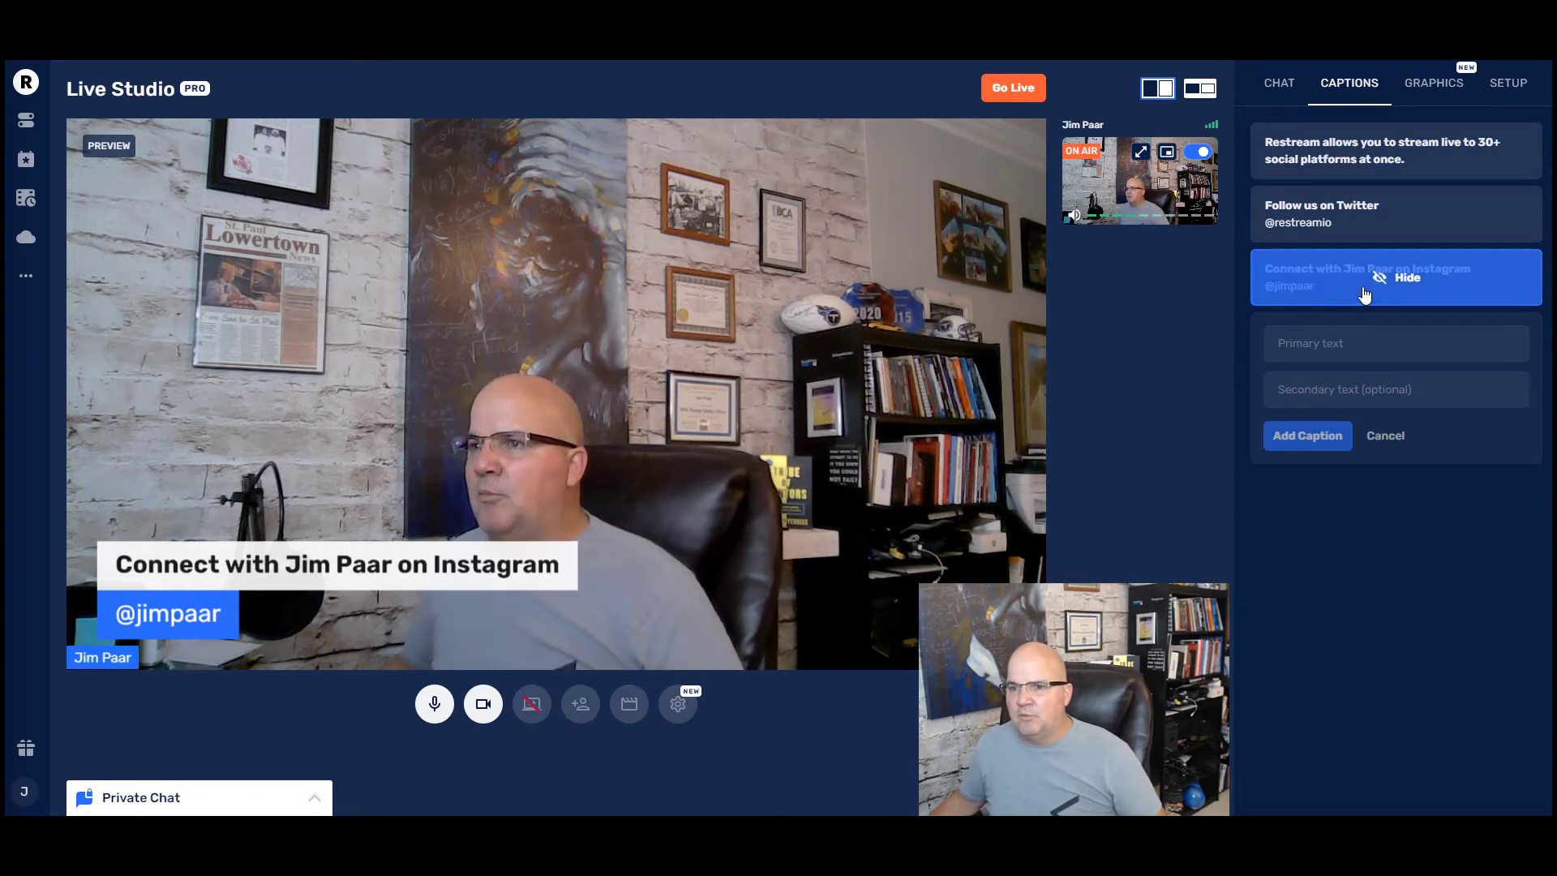
pyautogui.moveTo(1355, 201)
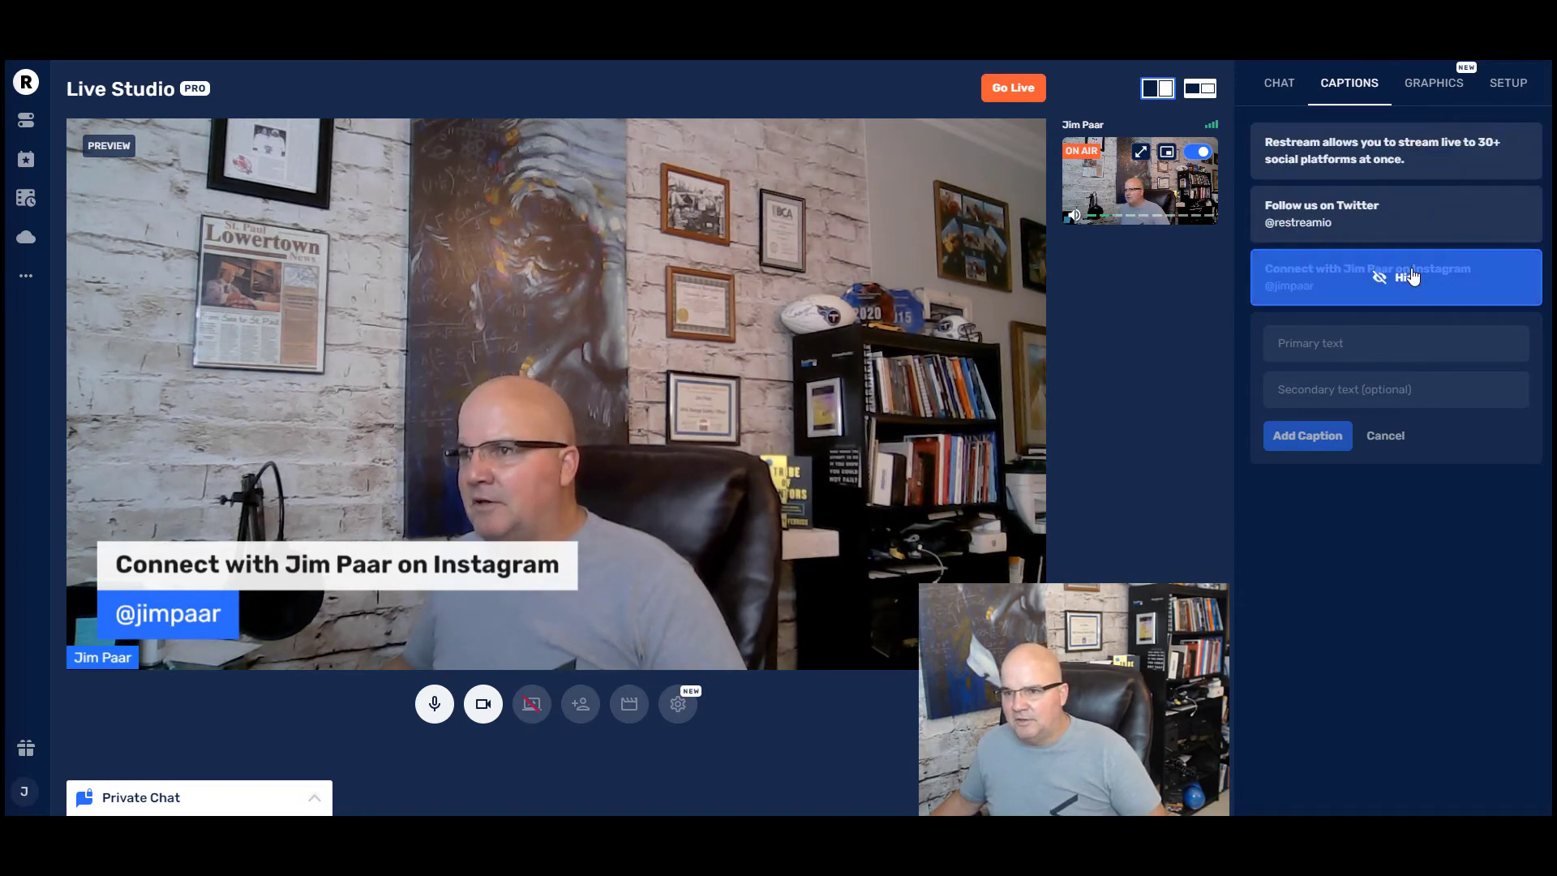
pyautogui.click(1389, 215)
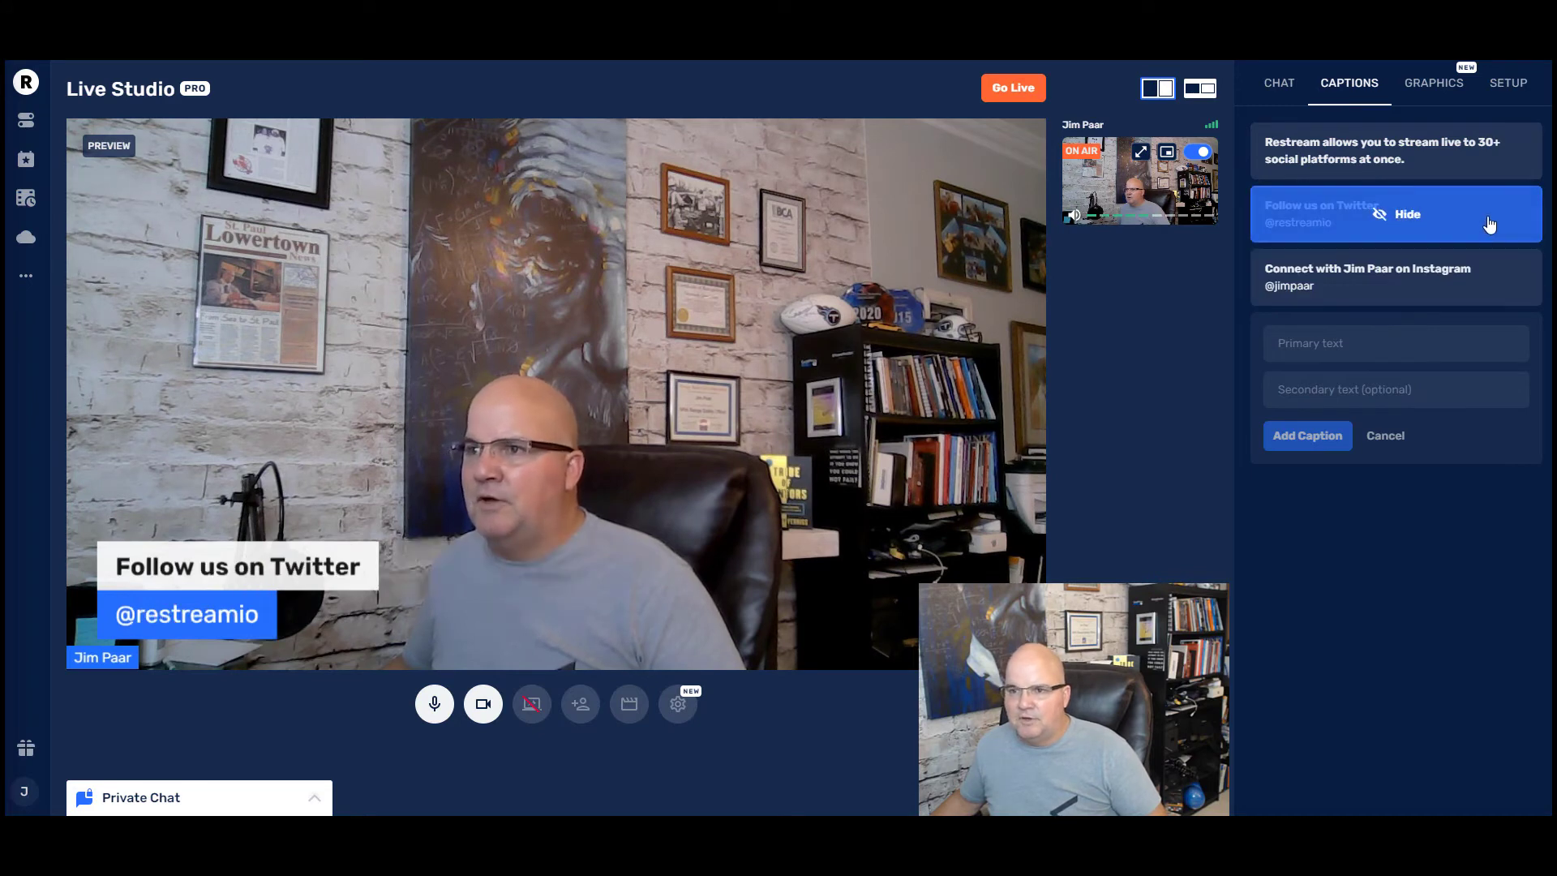
# Add a caption asking viewers to follow the host on Twitter, with the host's handle as secondary text, and show it on the stream
pyautogui.click(1334, 344)
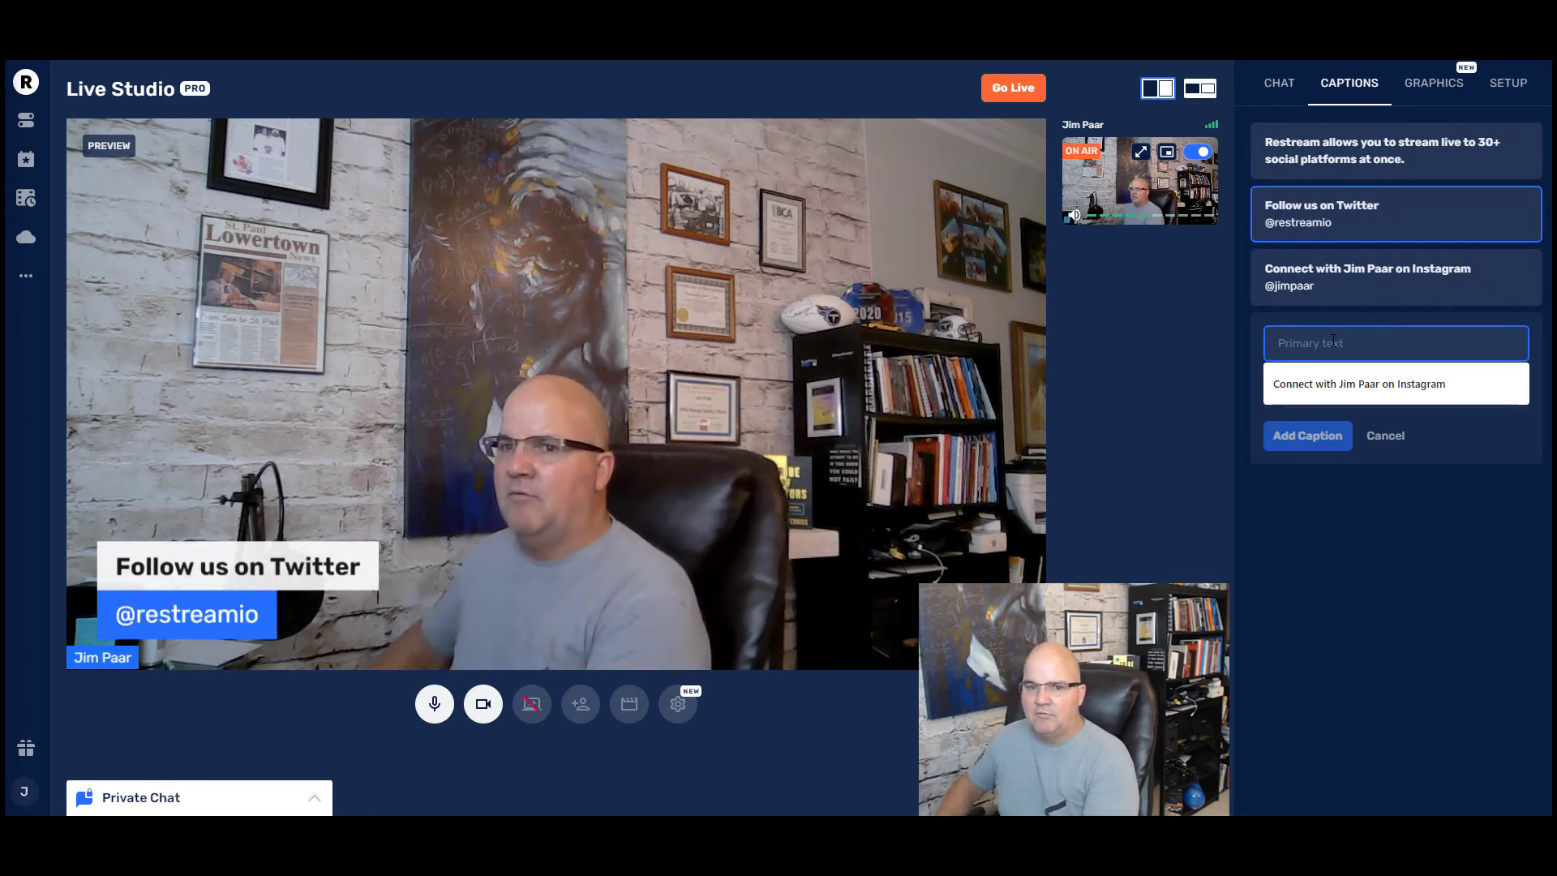
pyautogui.write('Foll')
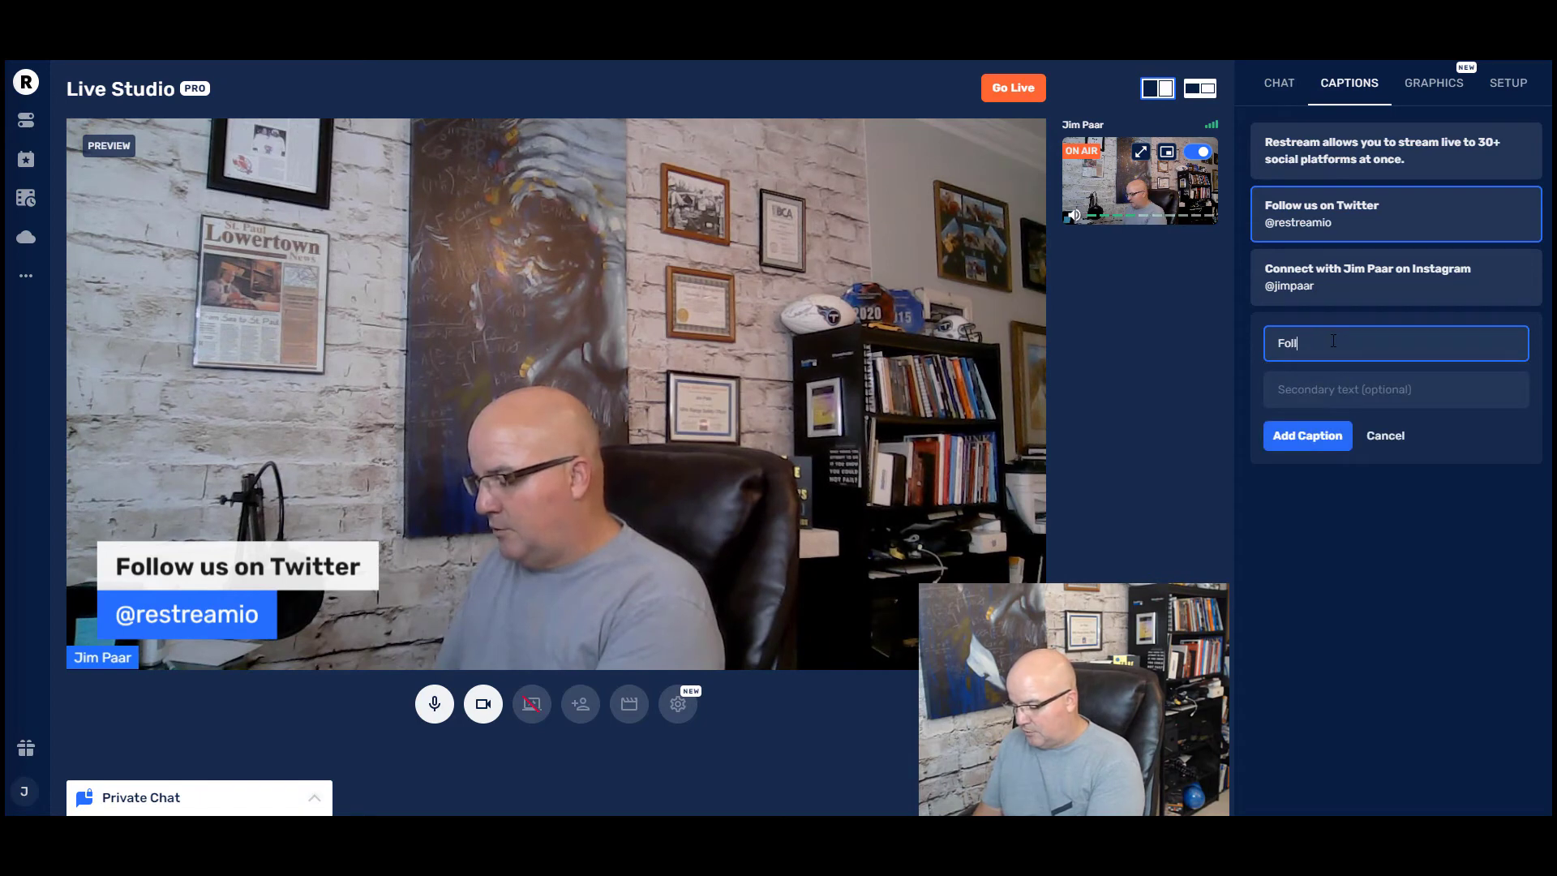
pyautogui.write('u')
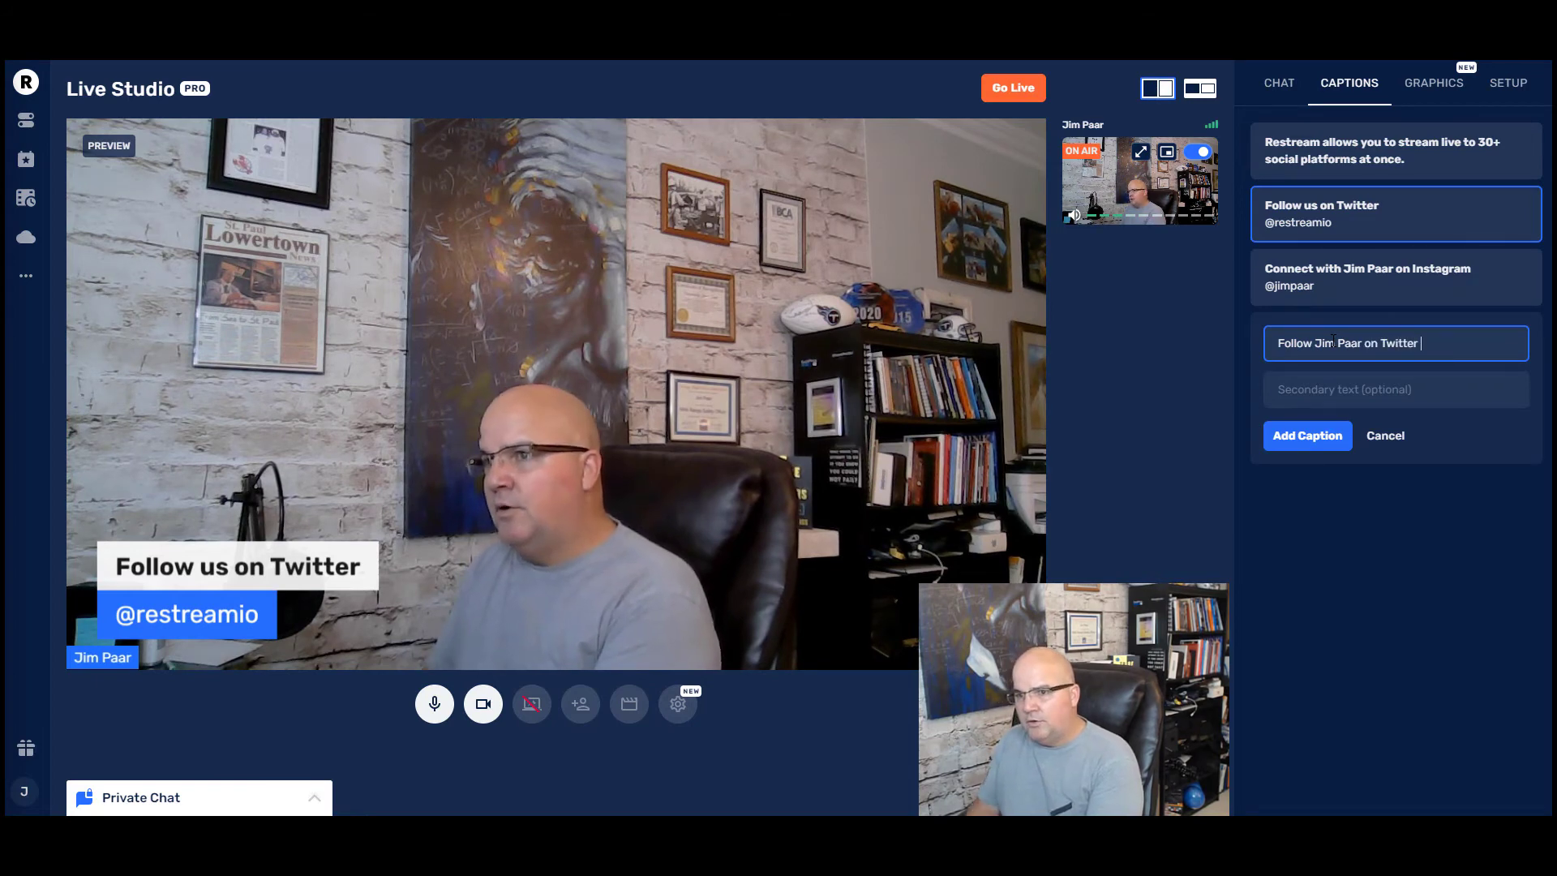
pyautogui.click(1324, 400)
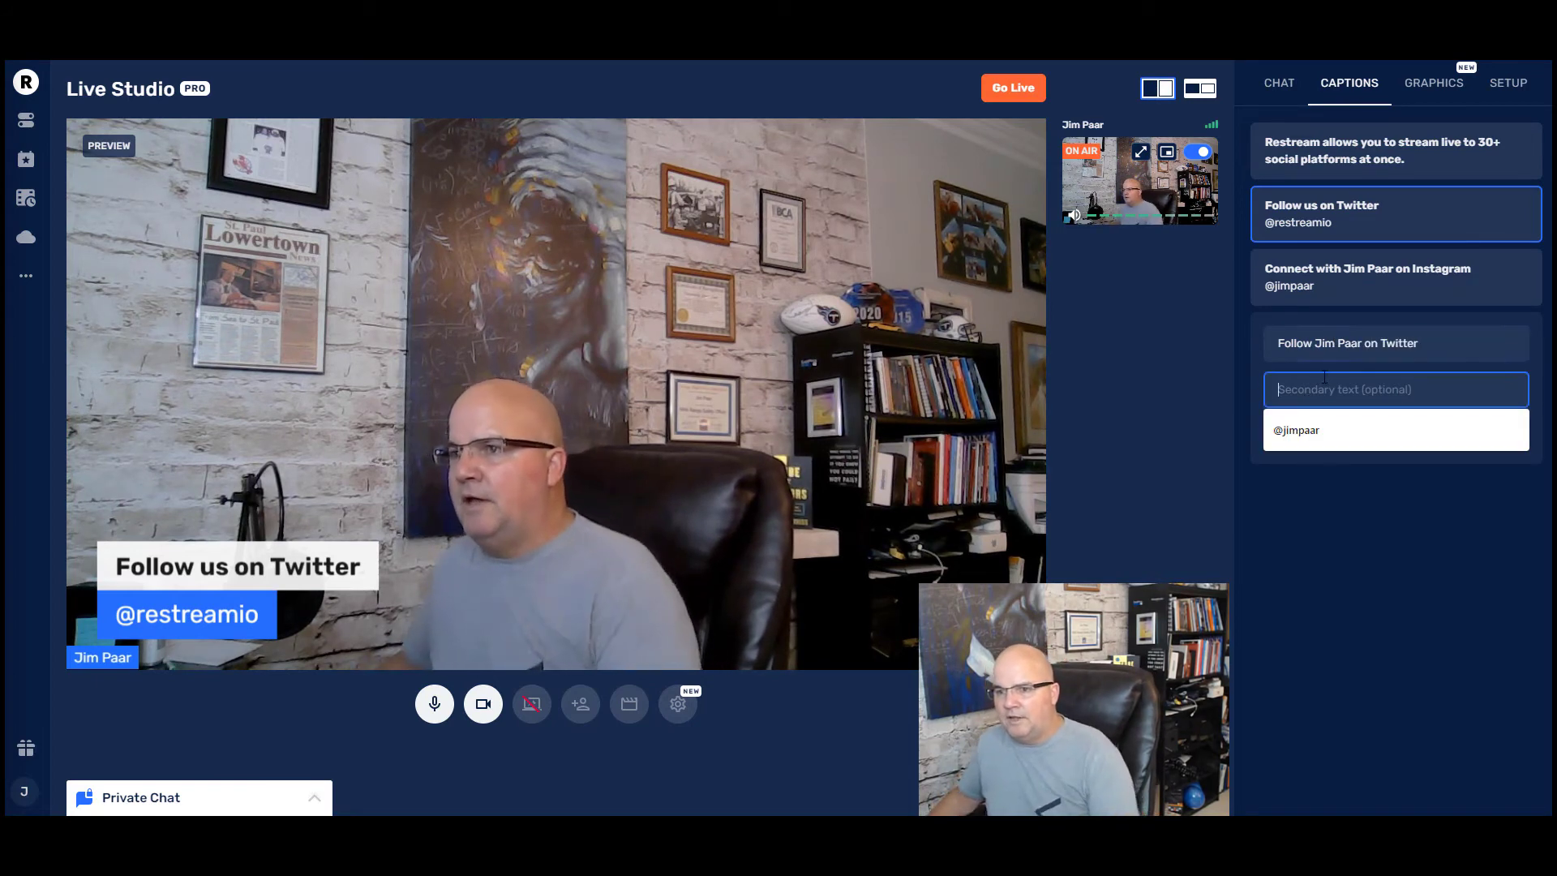
pyautogui.click(1311, 432)
pyautogui.click(1318, 438)
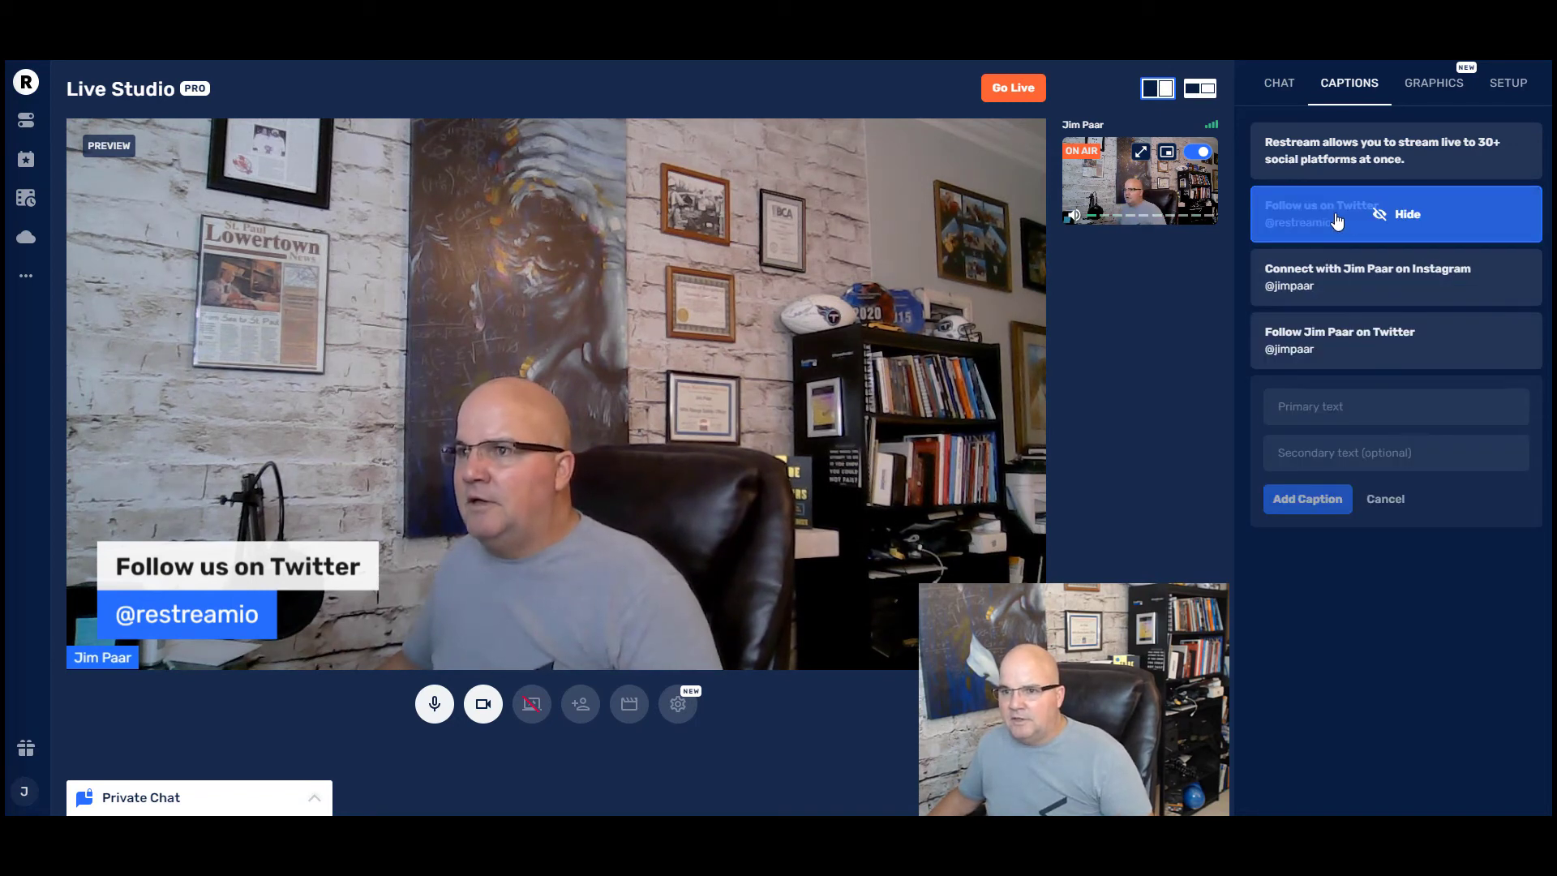
pyautogui.click(1407, 341)
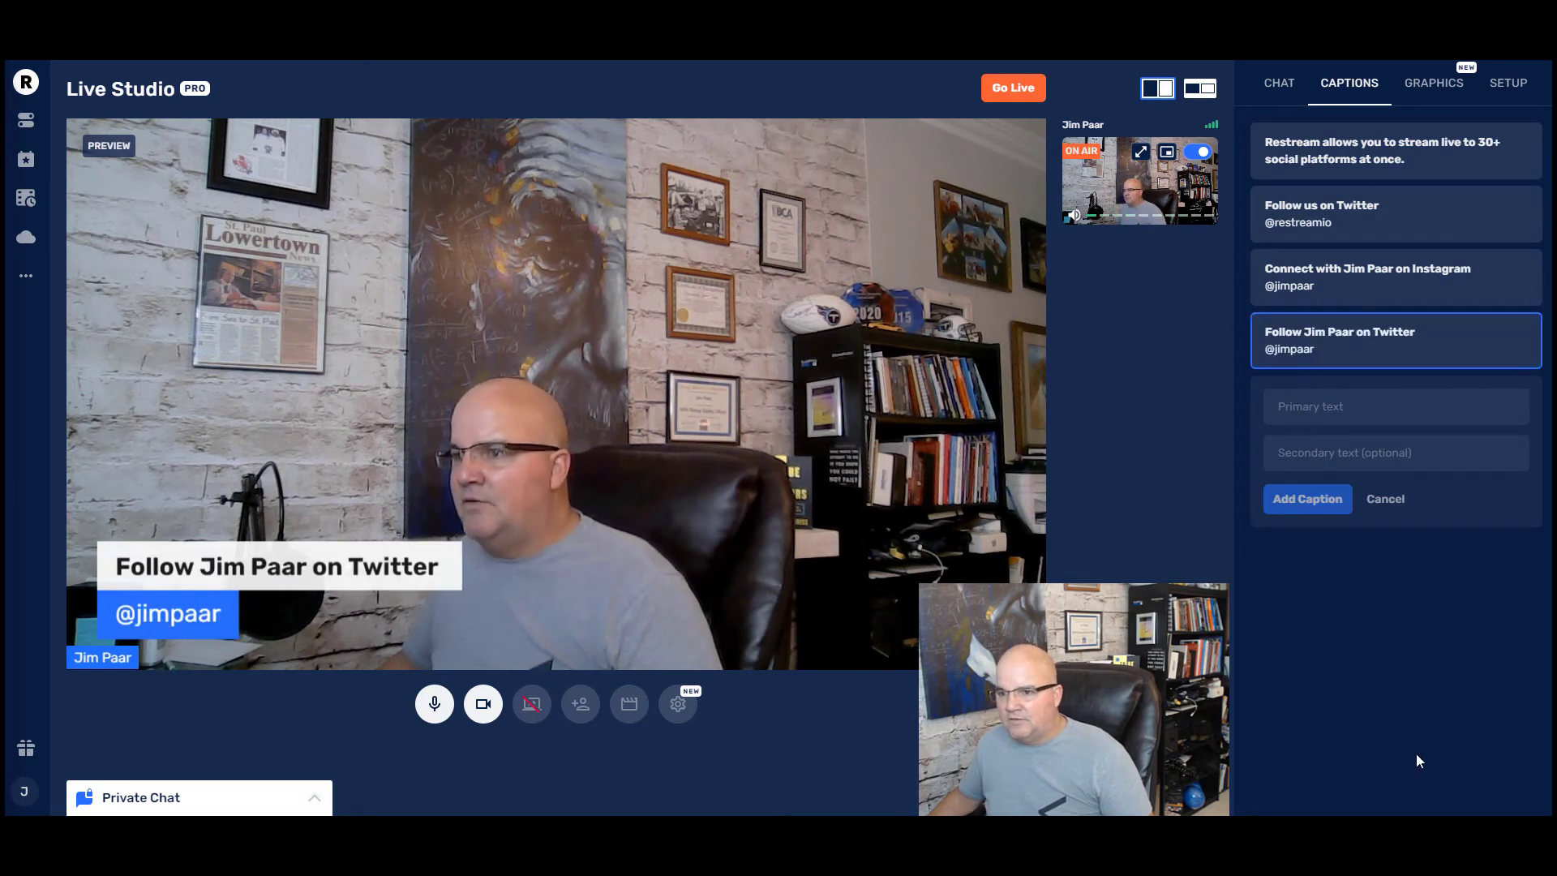
# Show the Restream logo and the Restream Live overlay on the stream
pyautogui.click(1425, 89)
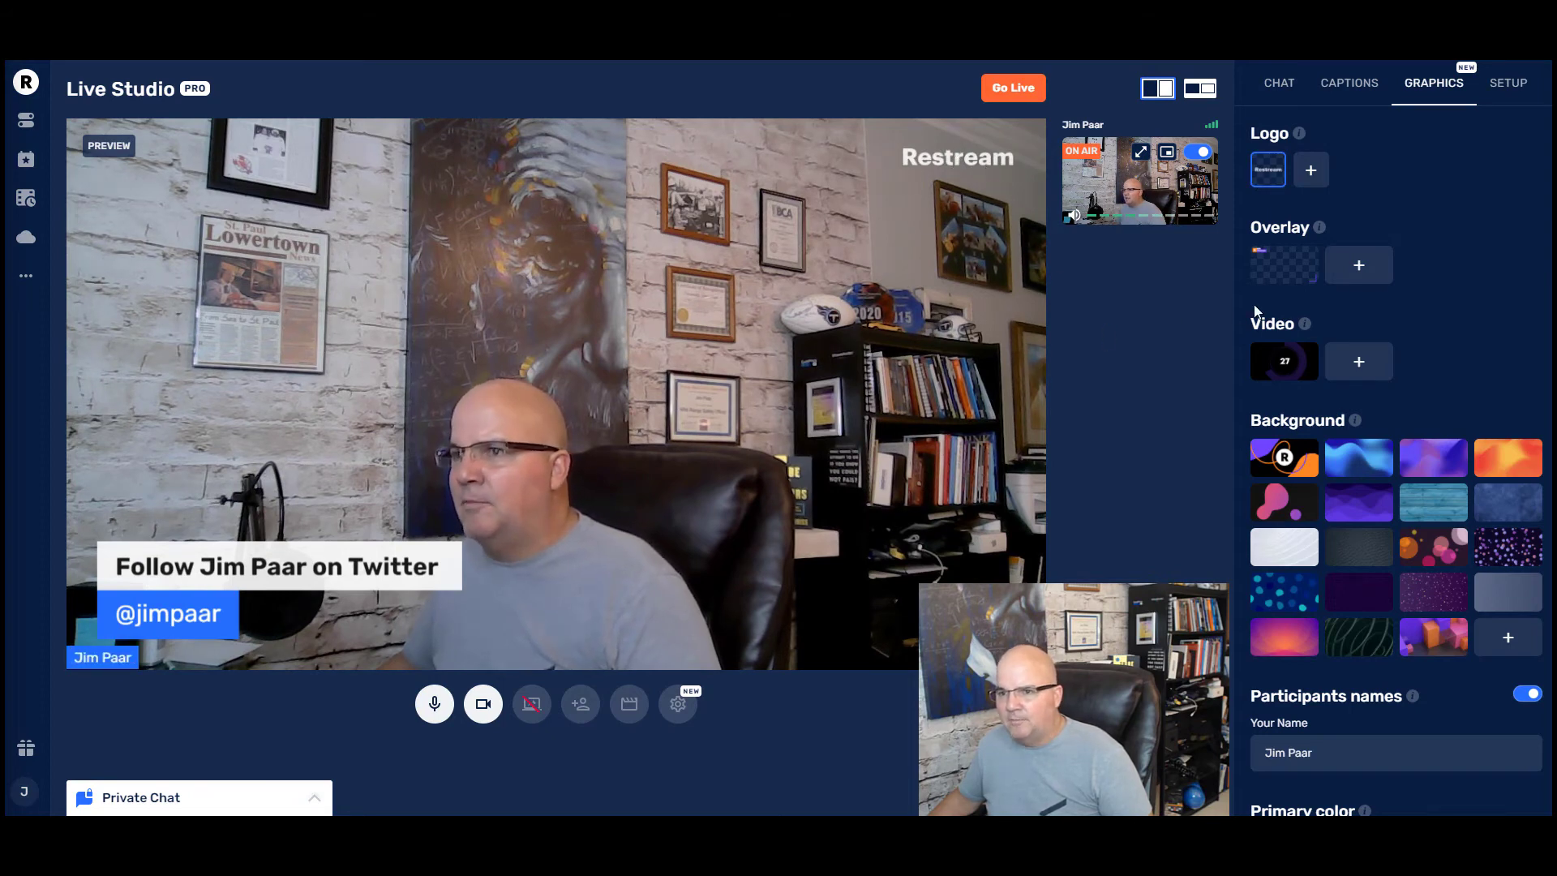
pyautogui.click(1285, 266)
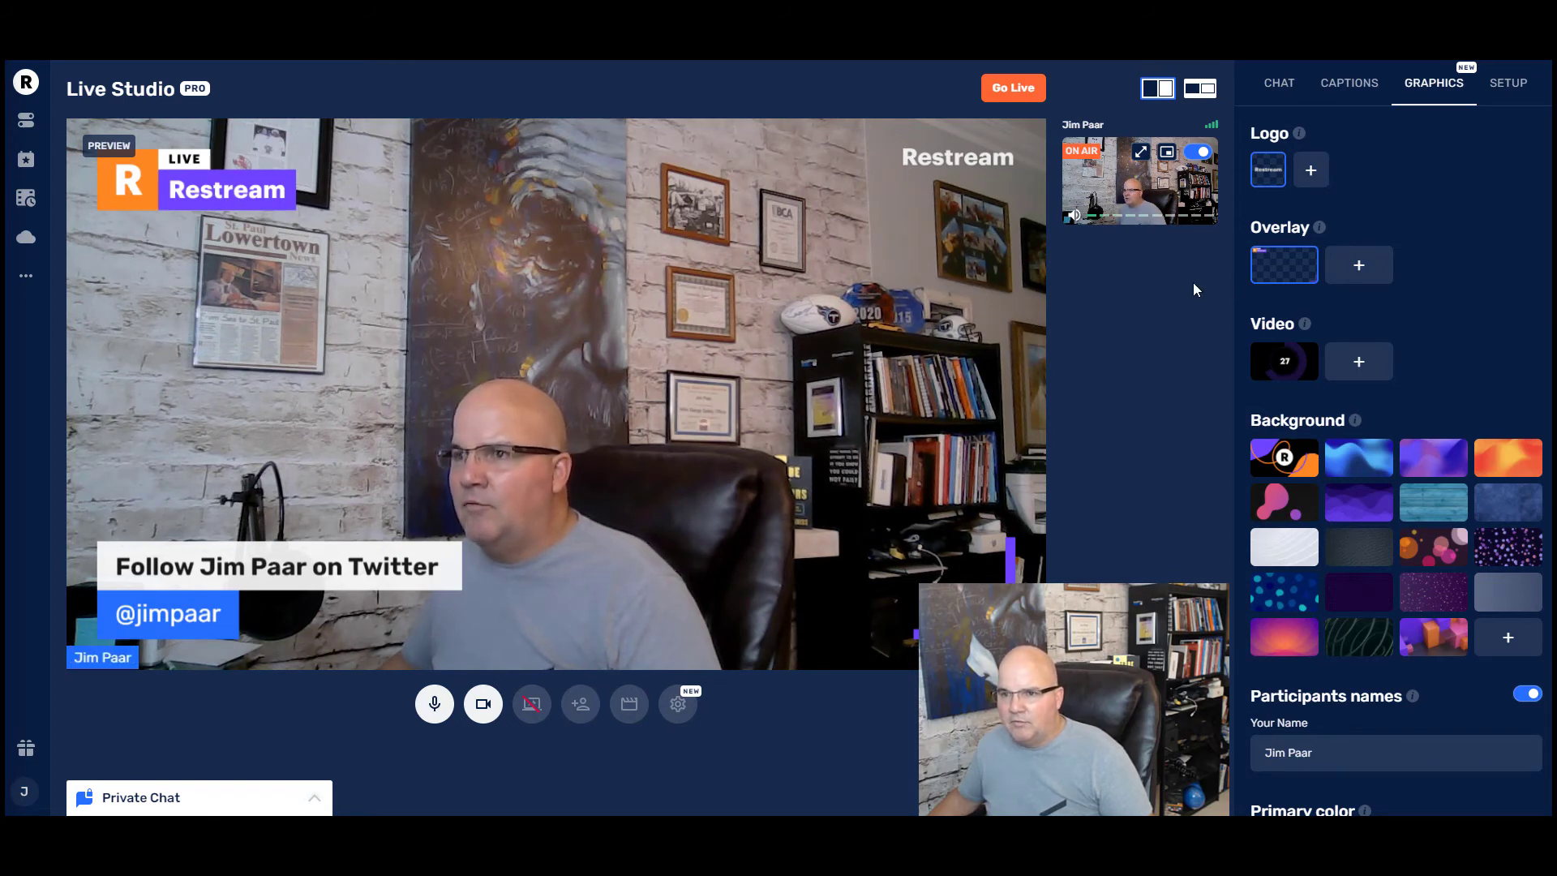
# Play the countdown video clip on the stream and stop showing it
pyautogui.moveTo(1298, 274)
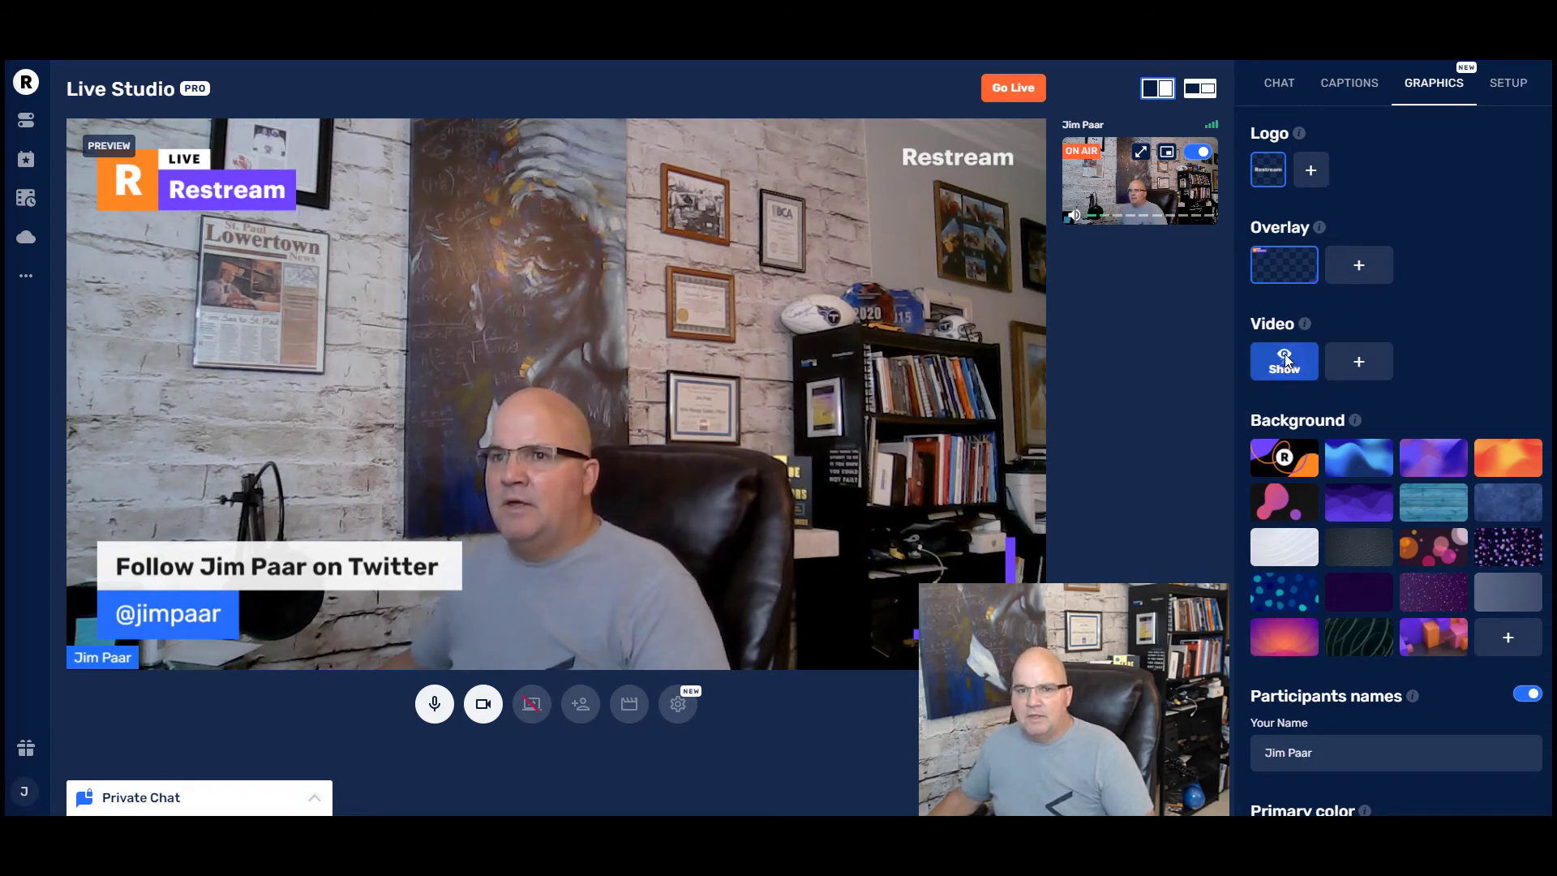
pyautogui.click(1285, 360)
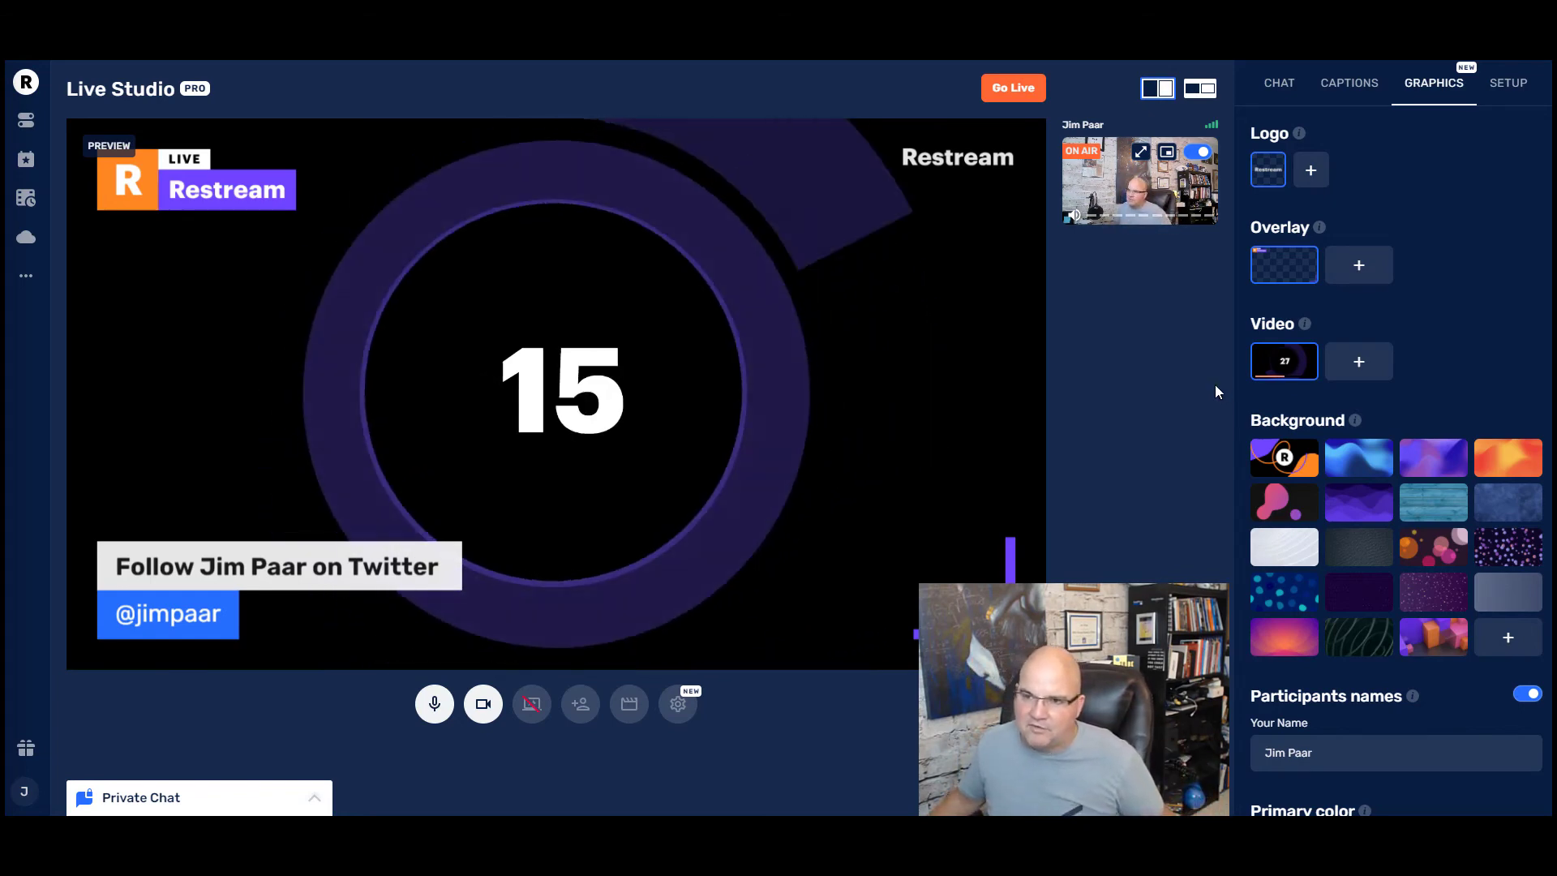
pyautogui.click(1285, 362)
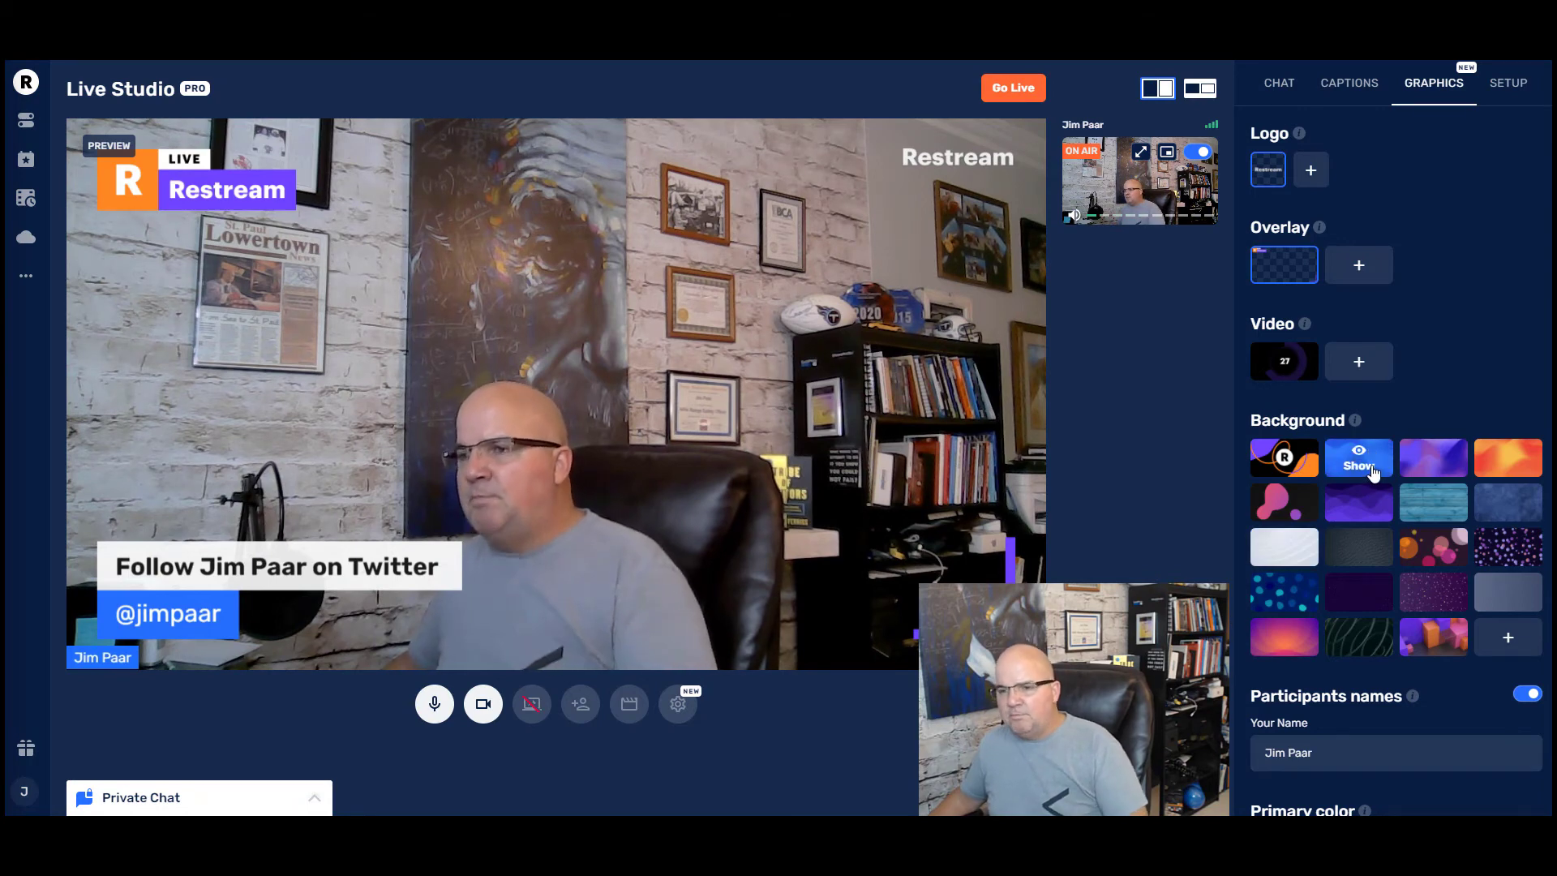
# Try several stream backgrounds, pick the purple-and-blue gradient one with the camera off, and turn the camera back on
pyautogui.click(1360, 637)
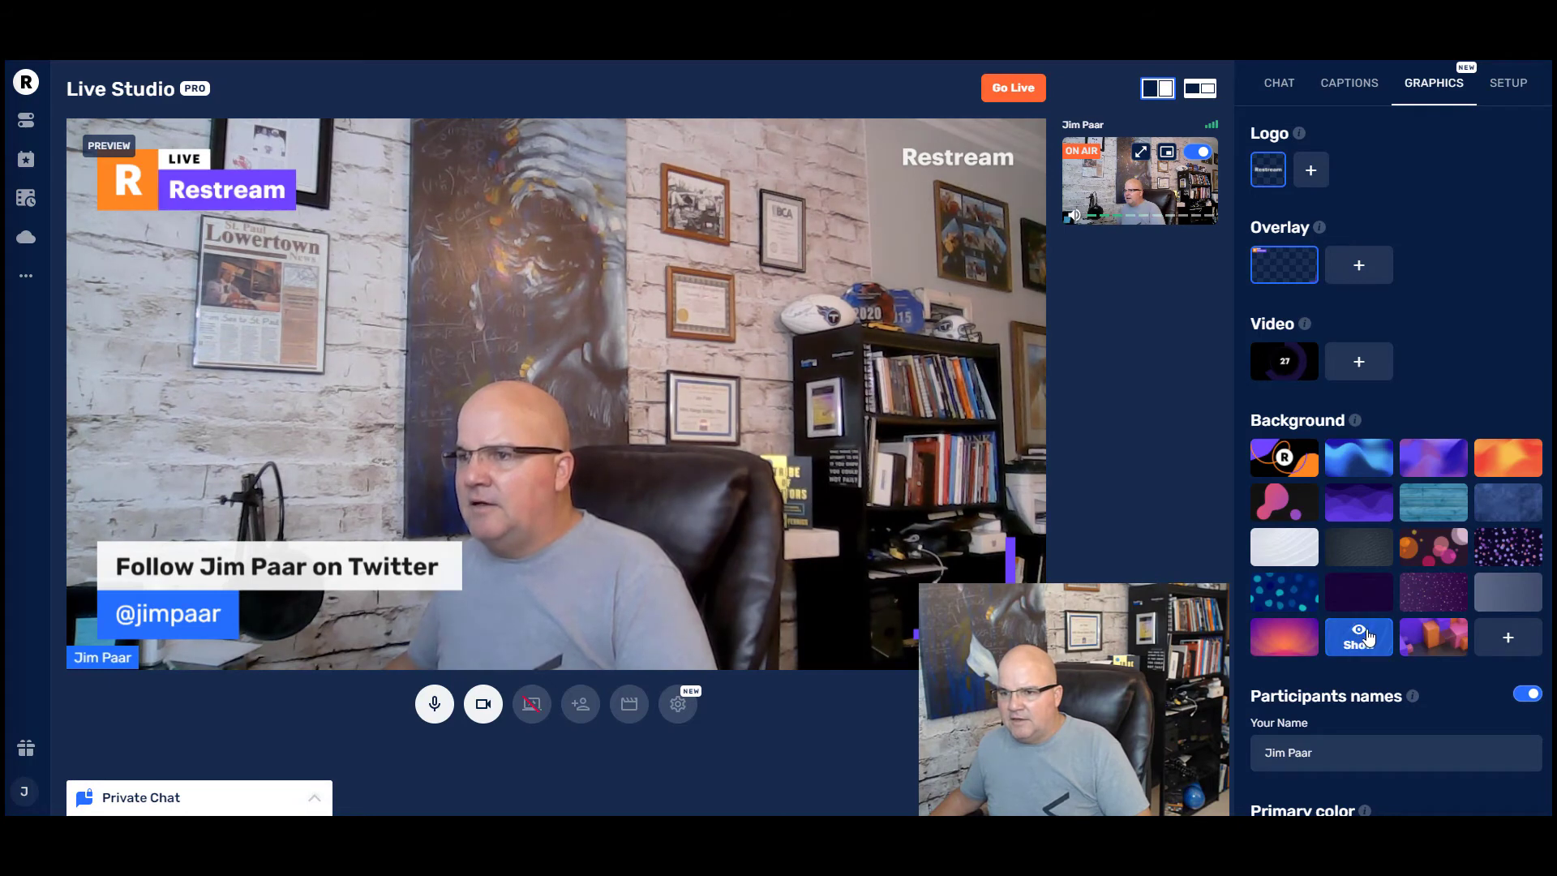
pyautogui.click(1284, 458)
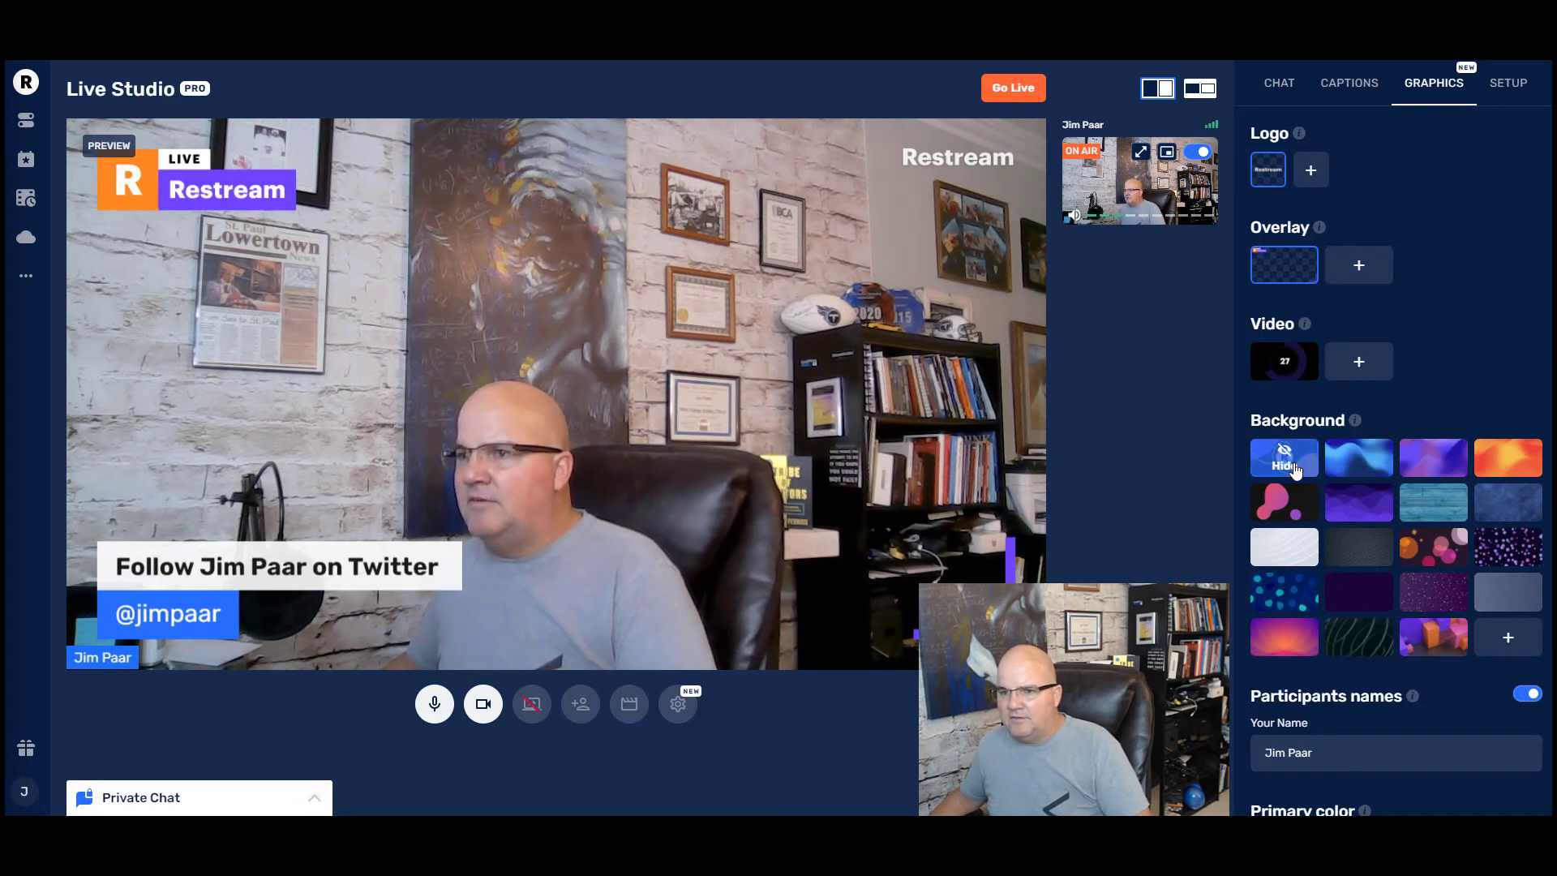
pyautogui.click(483, 704)
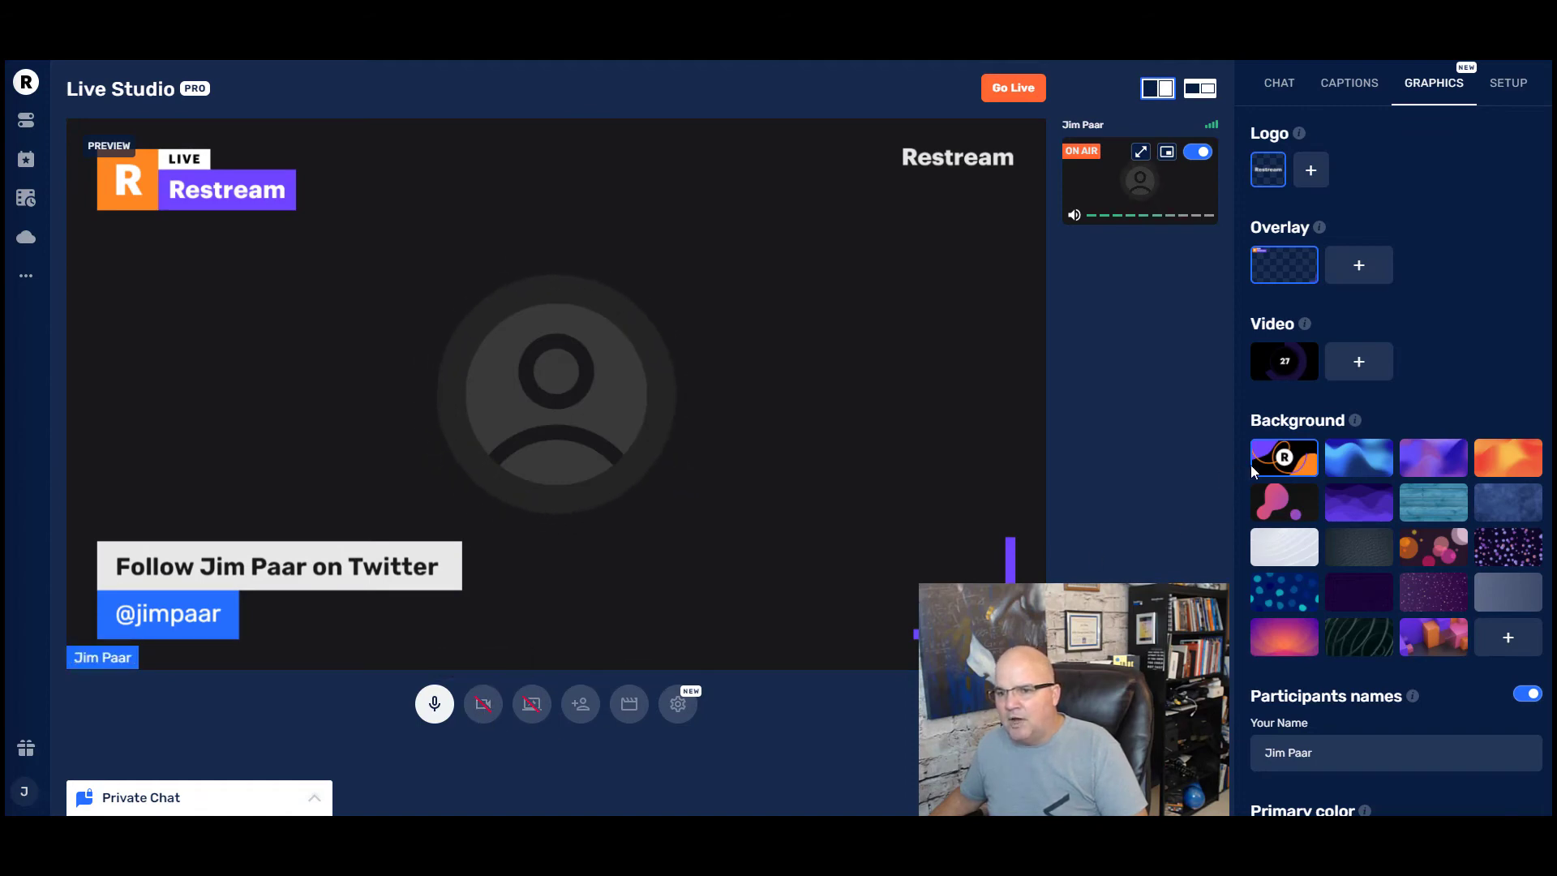
pyautogui.moveTo(1278, 472)
pyautogui.click(1353, 474)
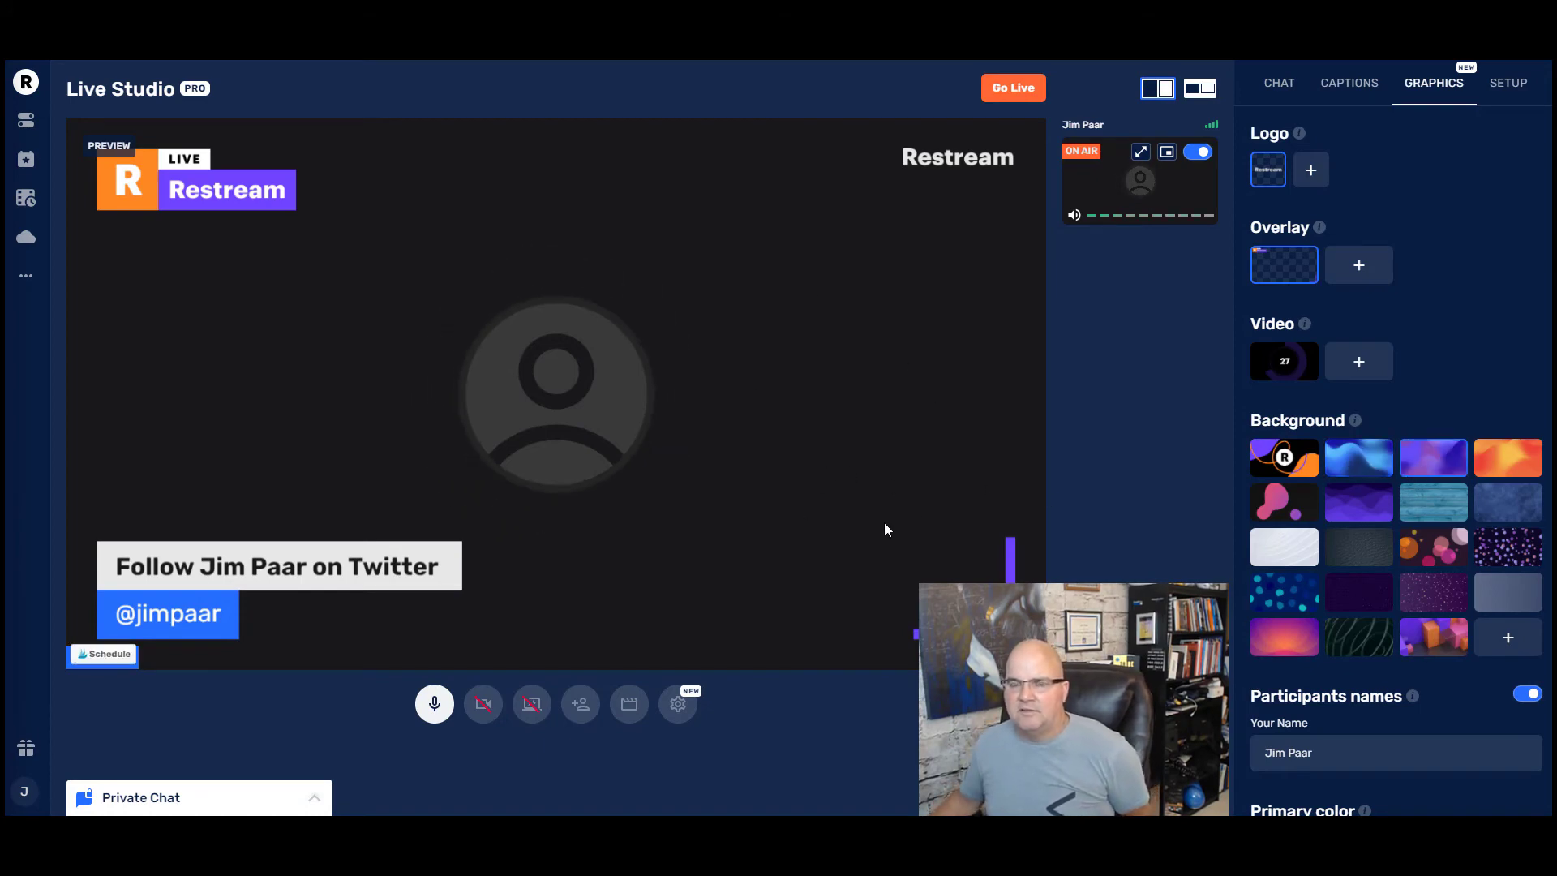
pyautogui.click(483, 704)
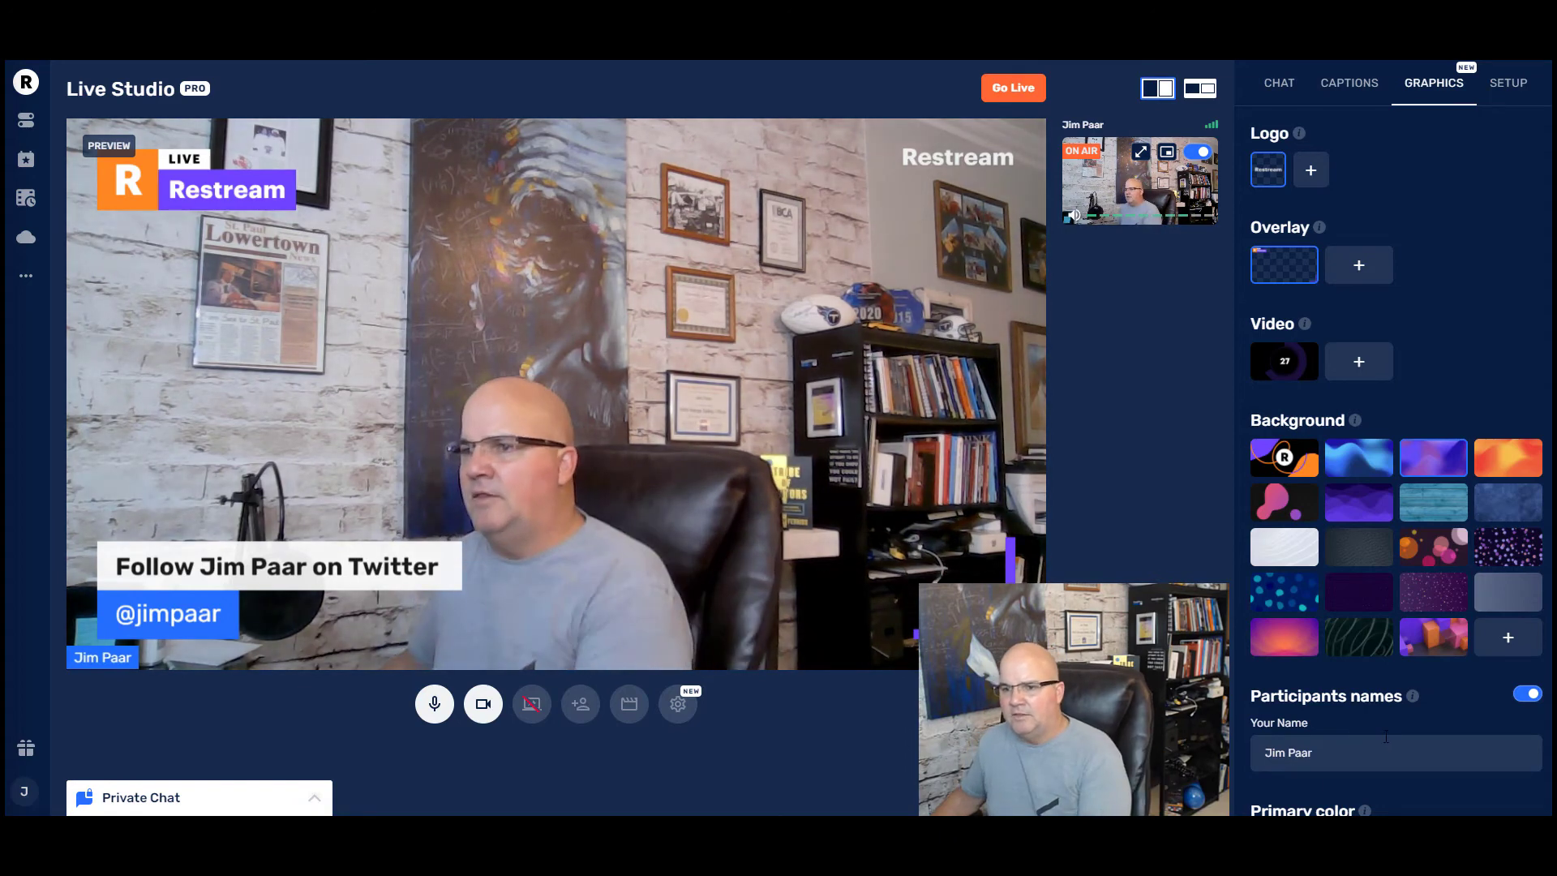
# Set the primary color of the stream graphics to green 36C74A
pyautogui.scroll(-1, 1379, 730)
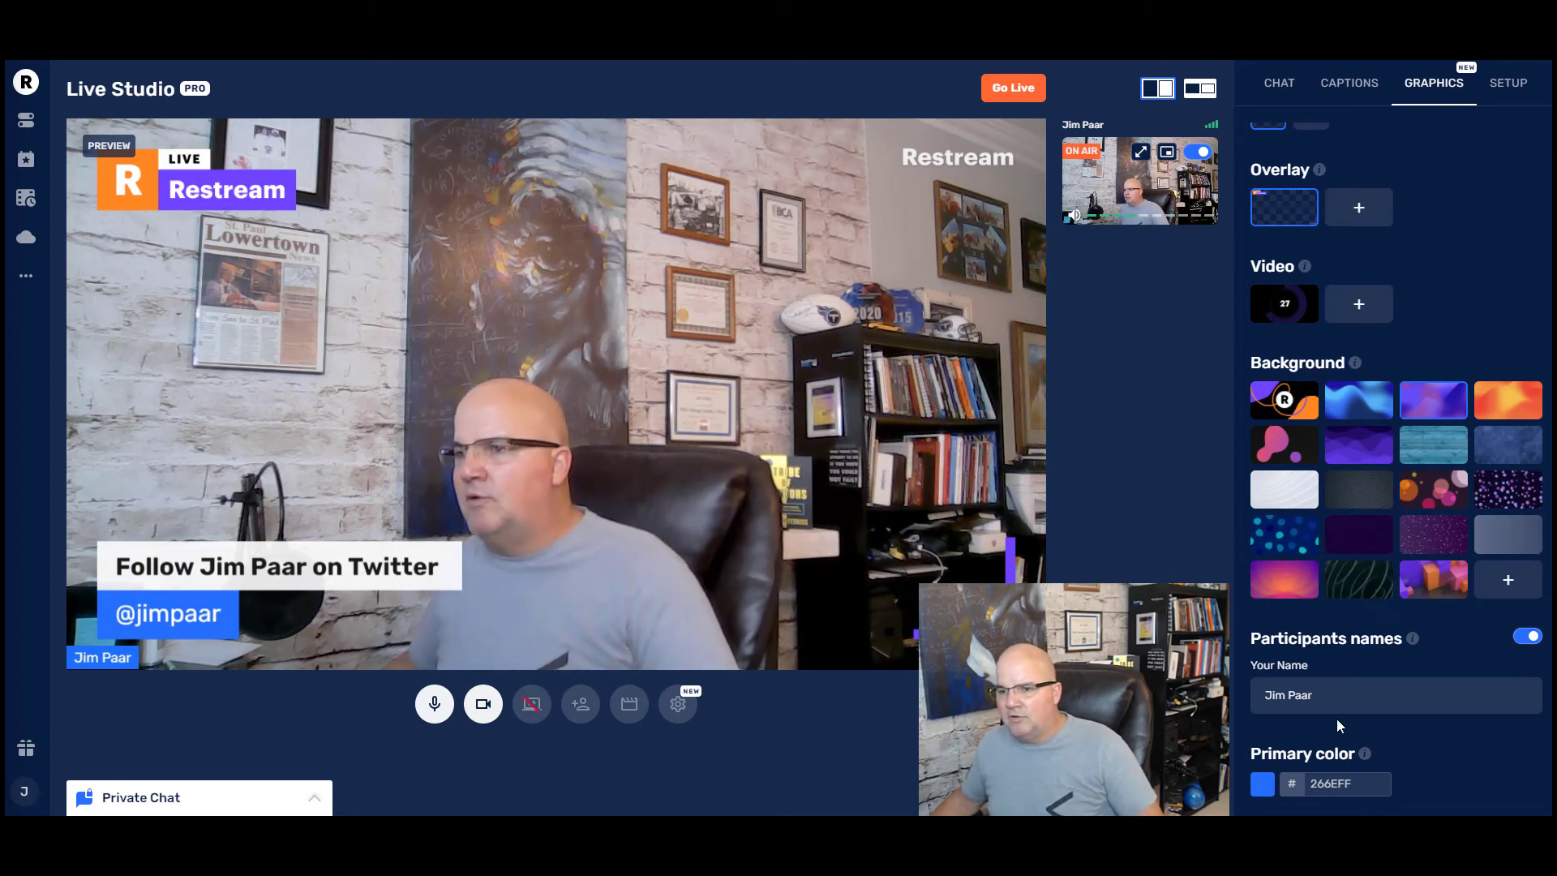
pyautogui.click(1331, 694)
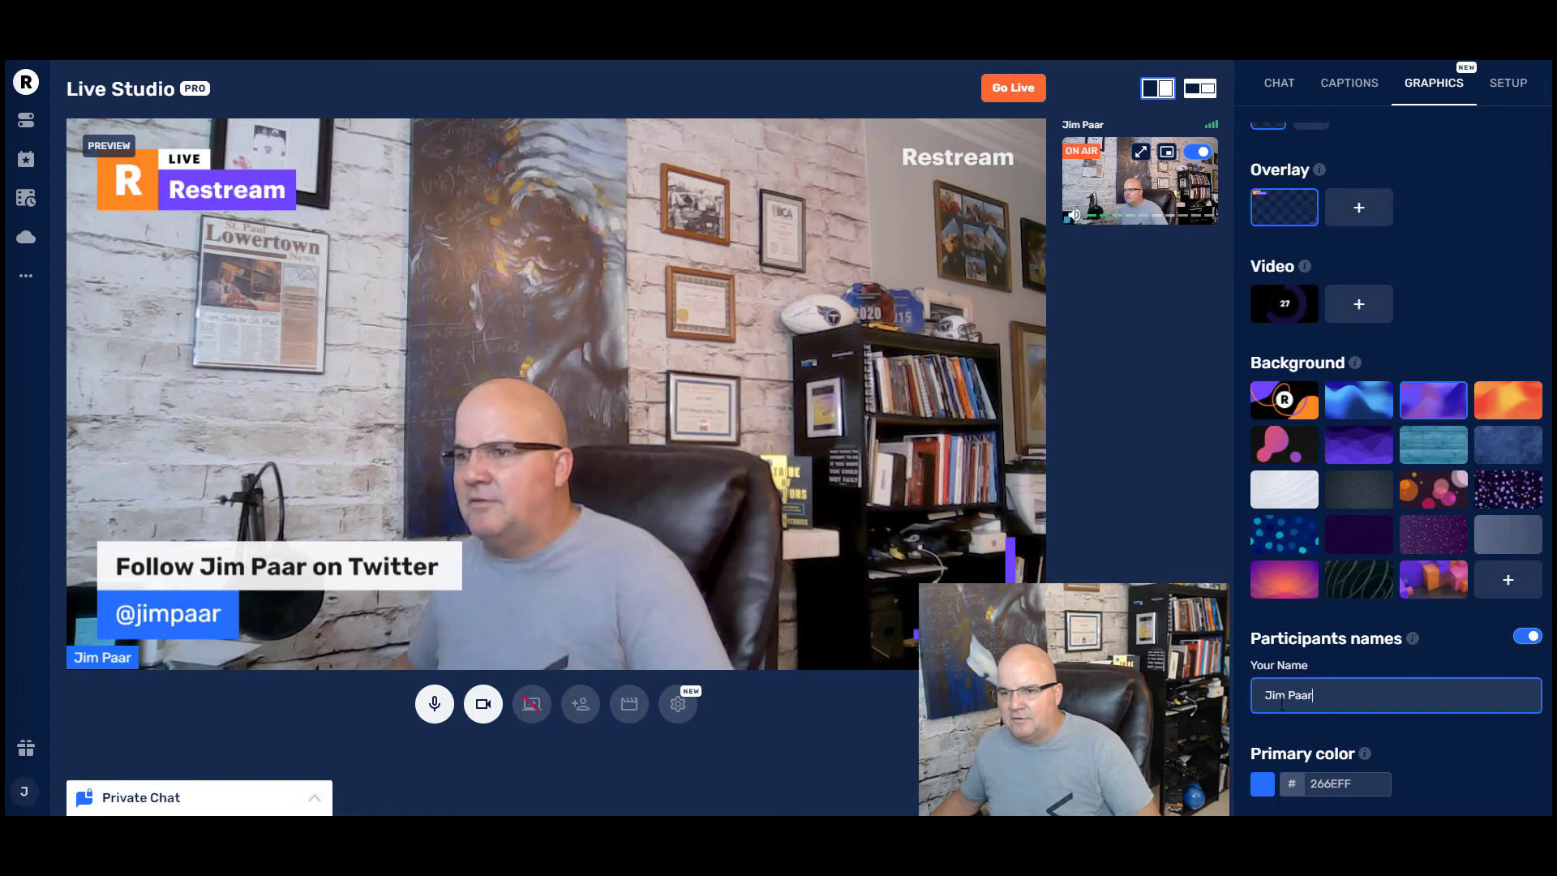
pyautogui.click(1262, 784)
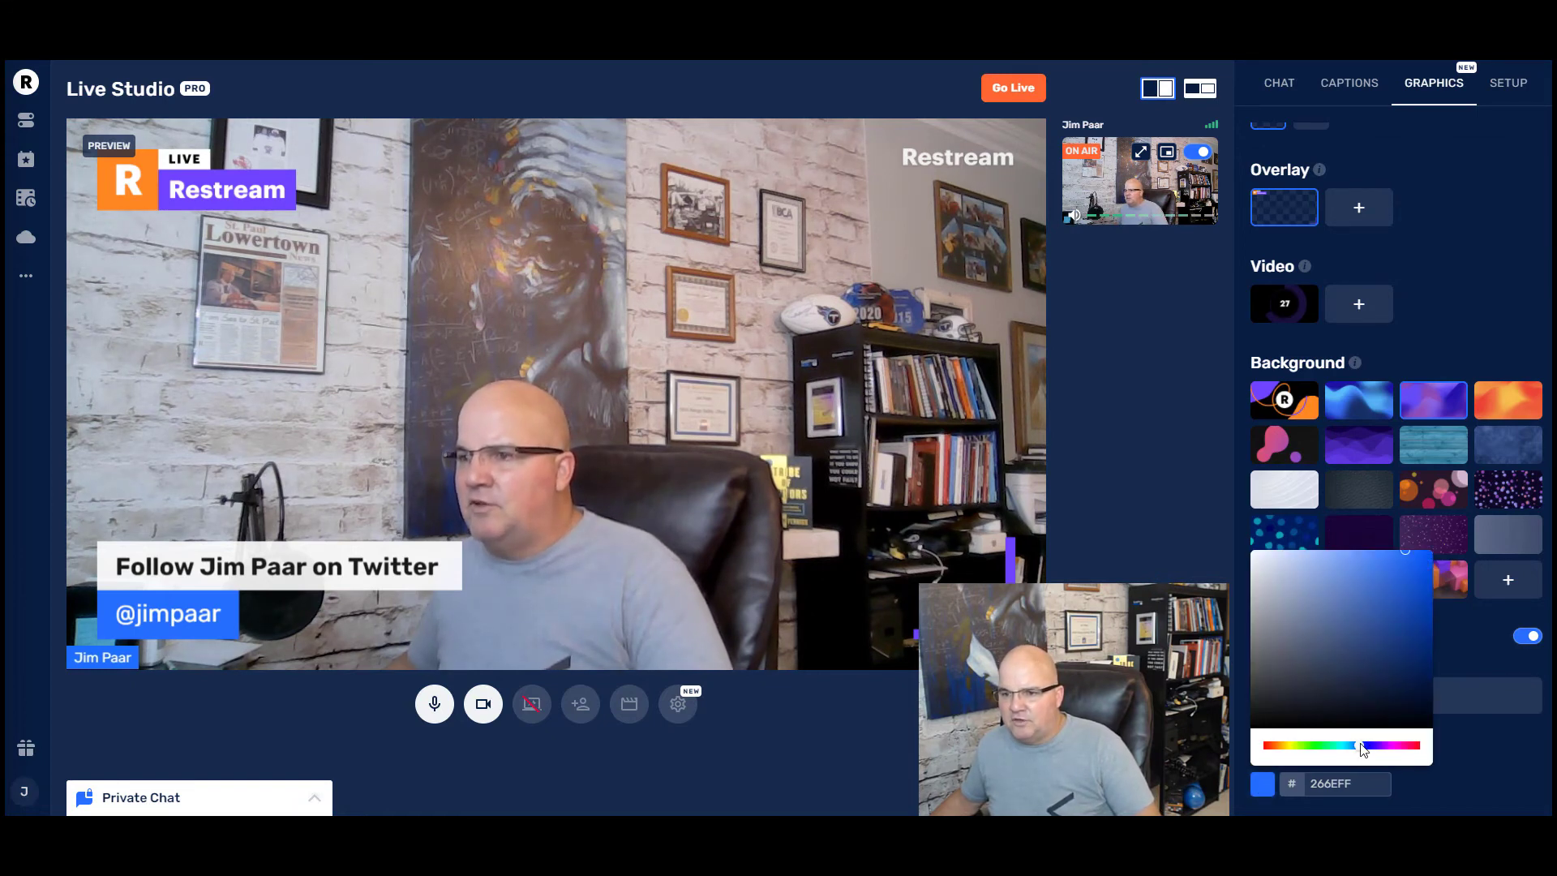
pyautogui.moveTo(1362, 746); pyautogui.dragTo(1322, 746)
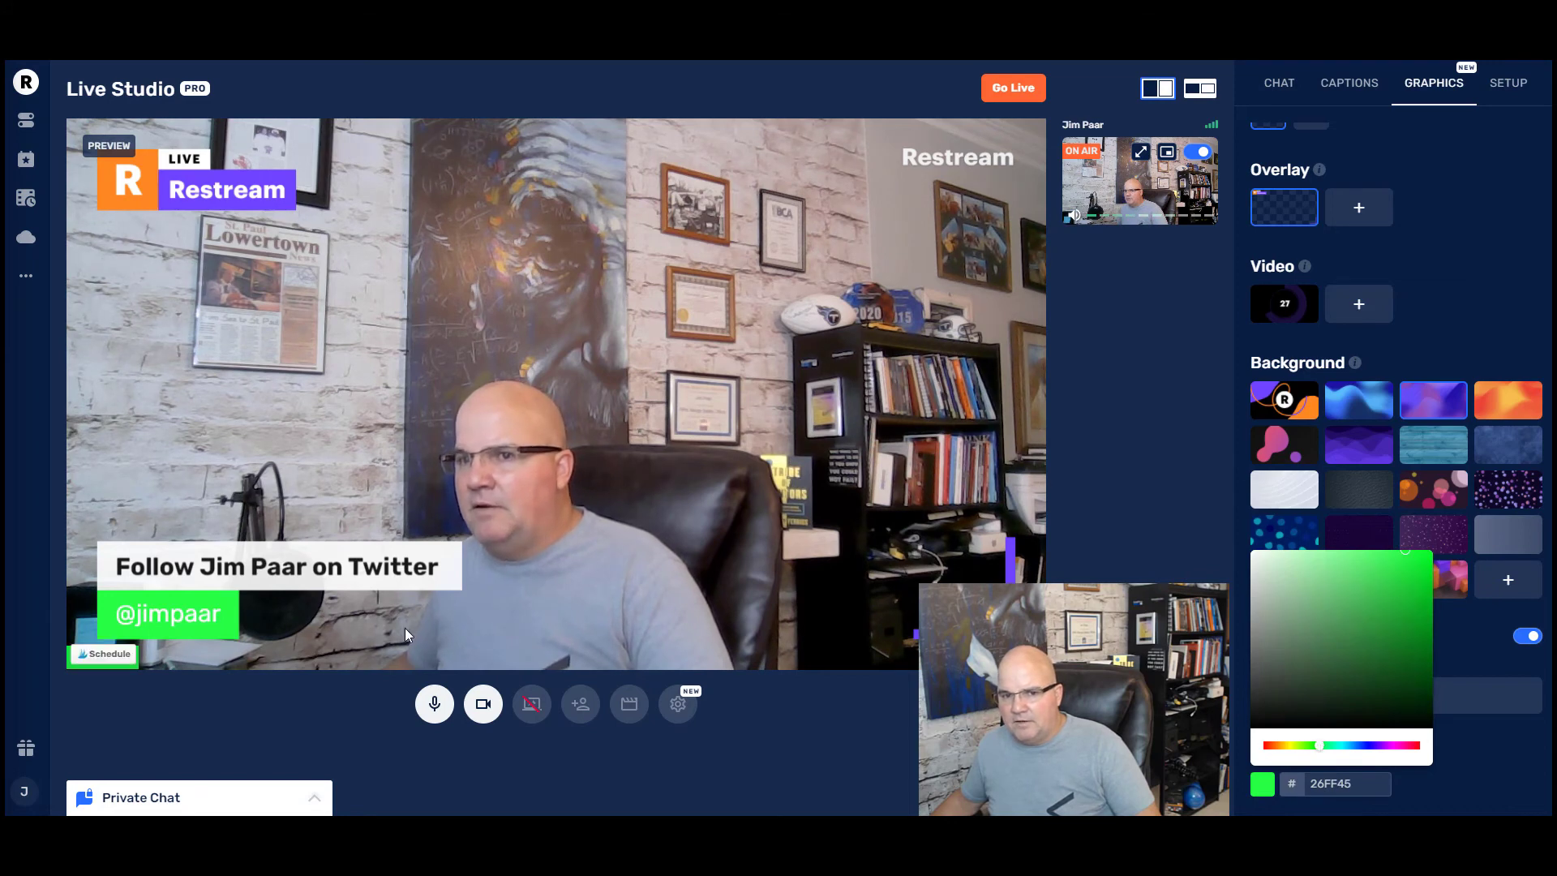
pyautogui.click(1394, 691)
pyautogui.click(1395, 642)
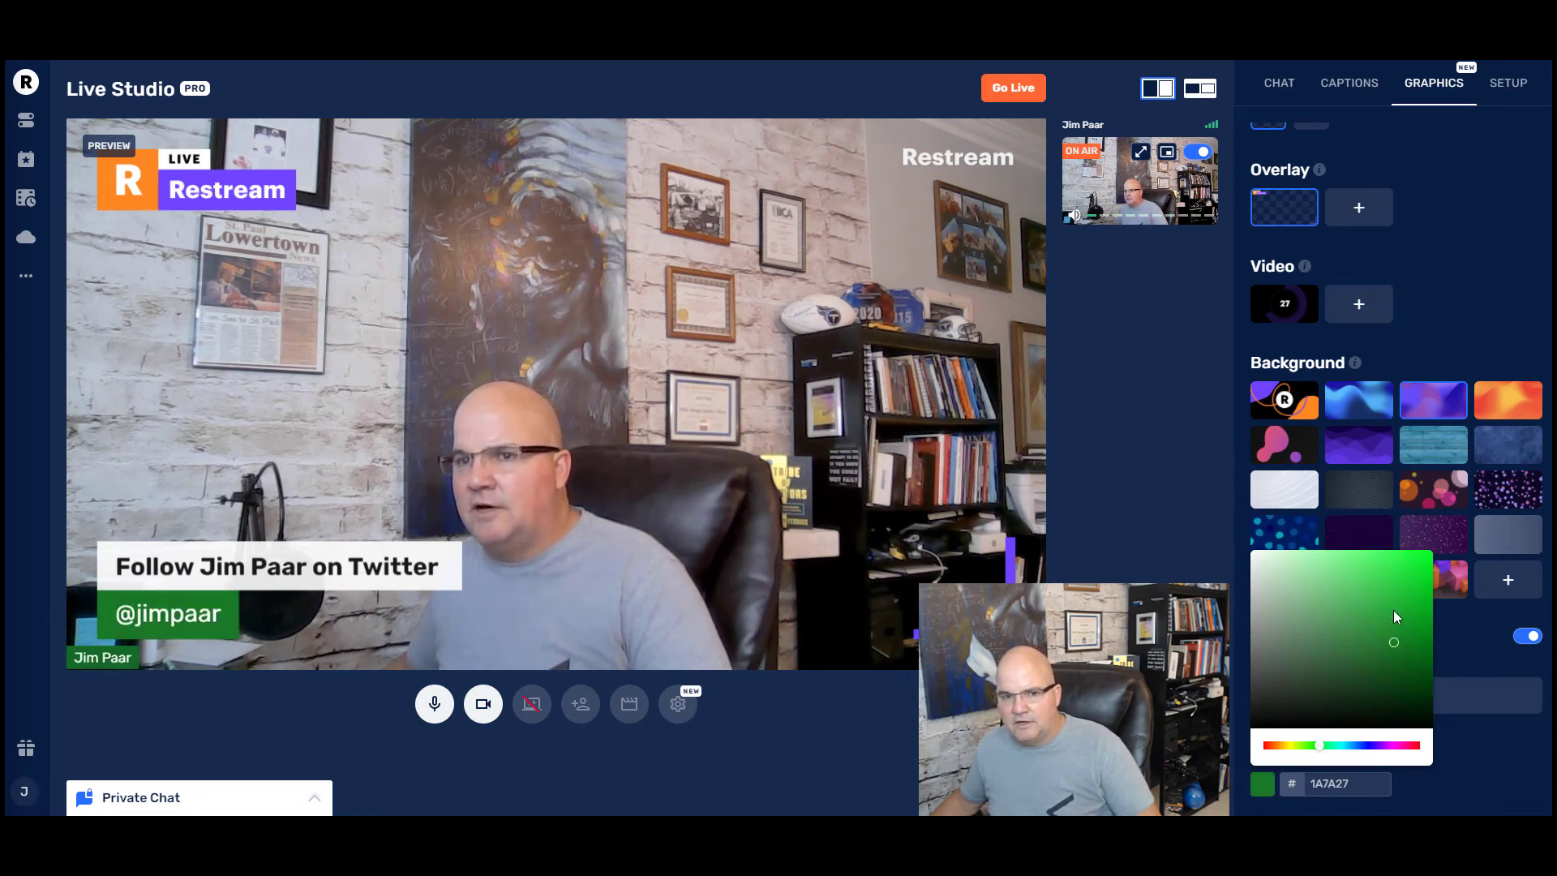
pyautogui.click(1393, 610)
pyautogui.click(1412, 569)
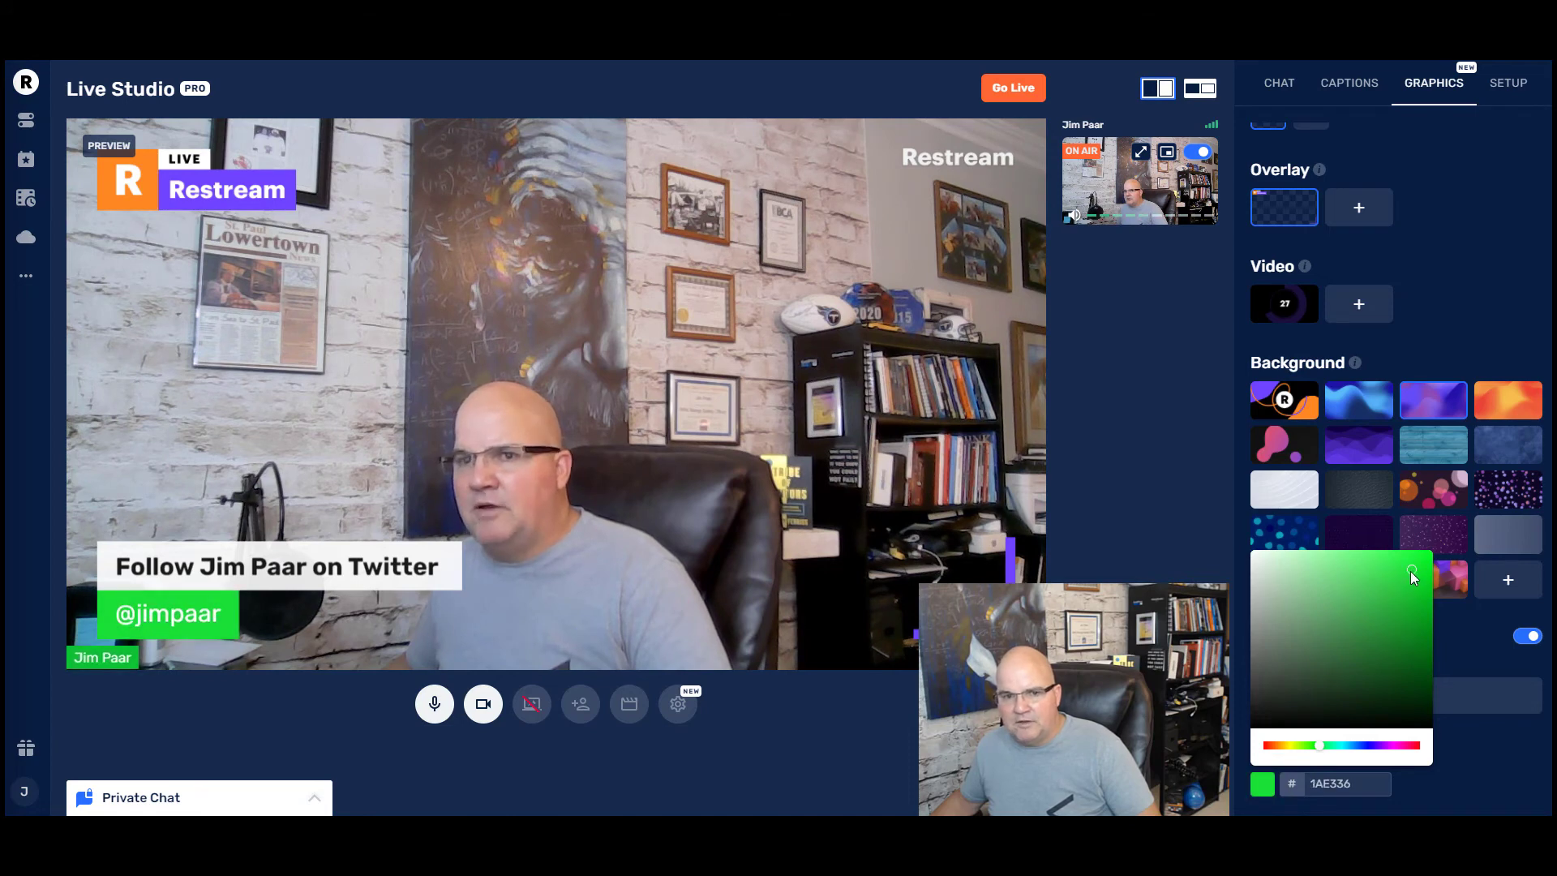
pyautogui.click(1384, 589)
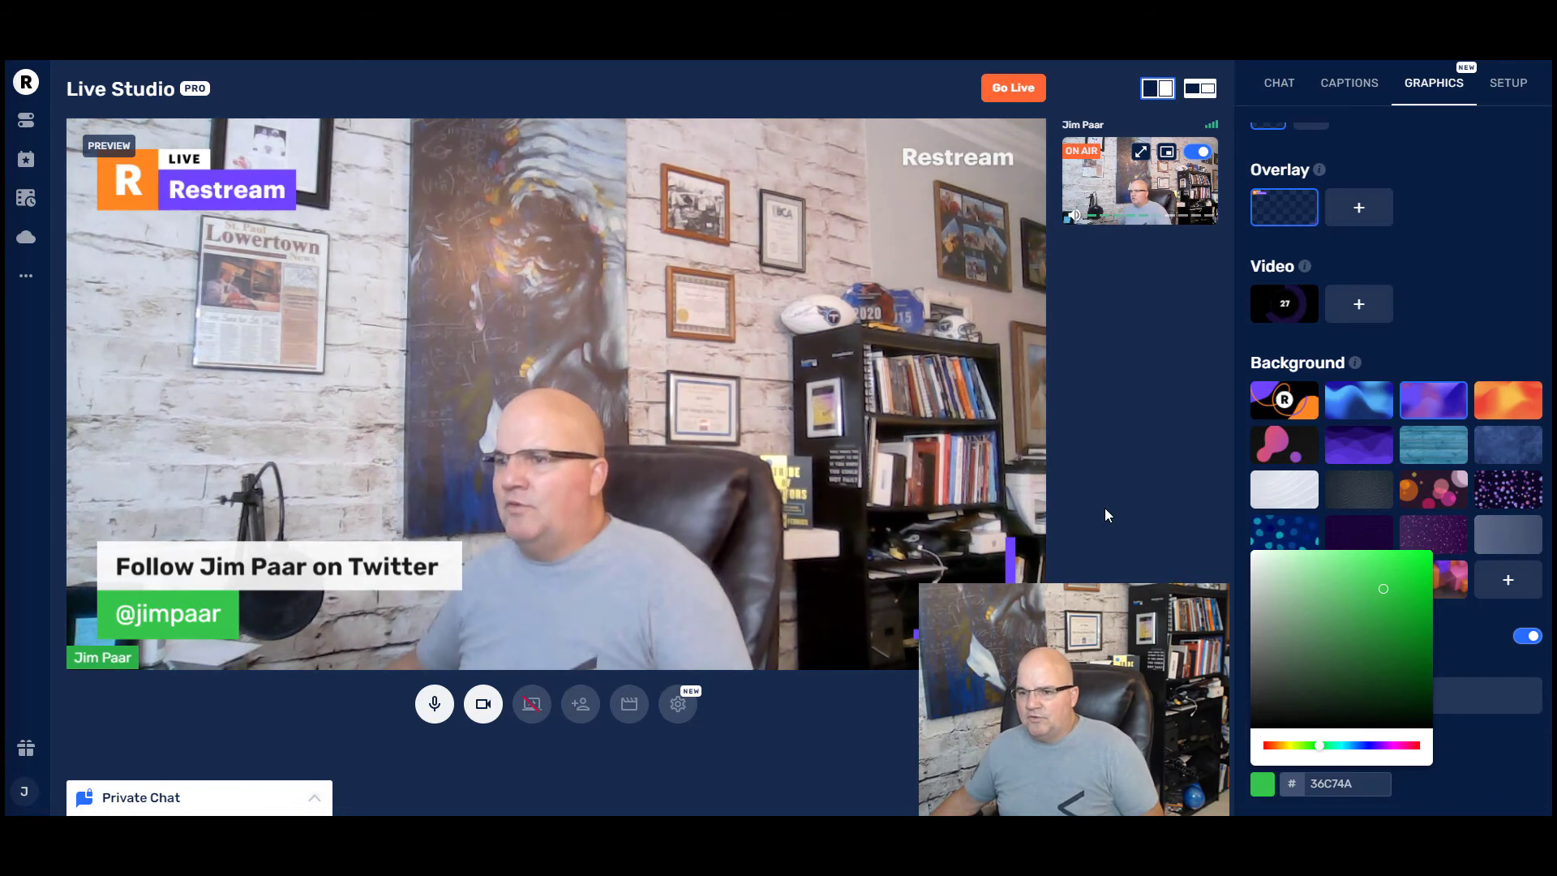
pyautogui.click(1105, 507)
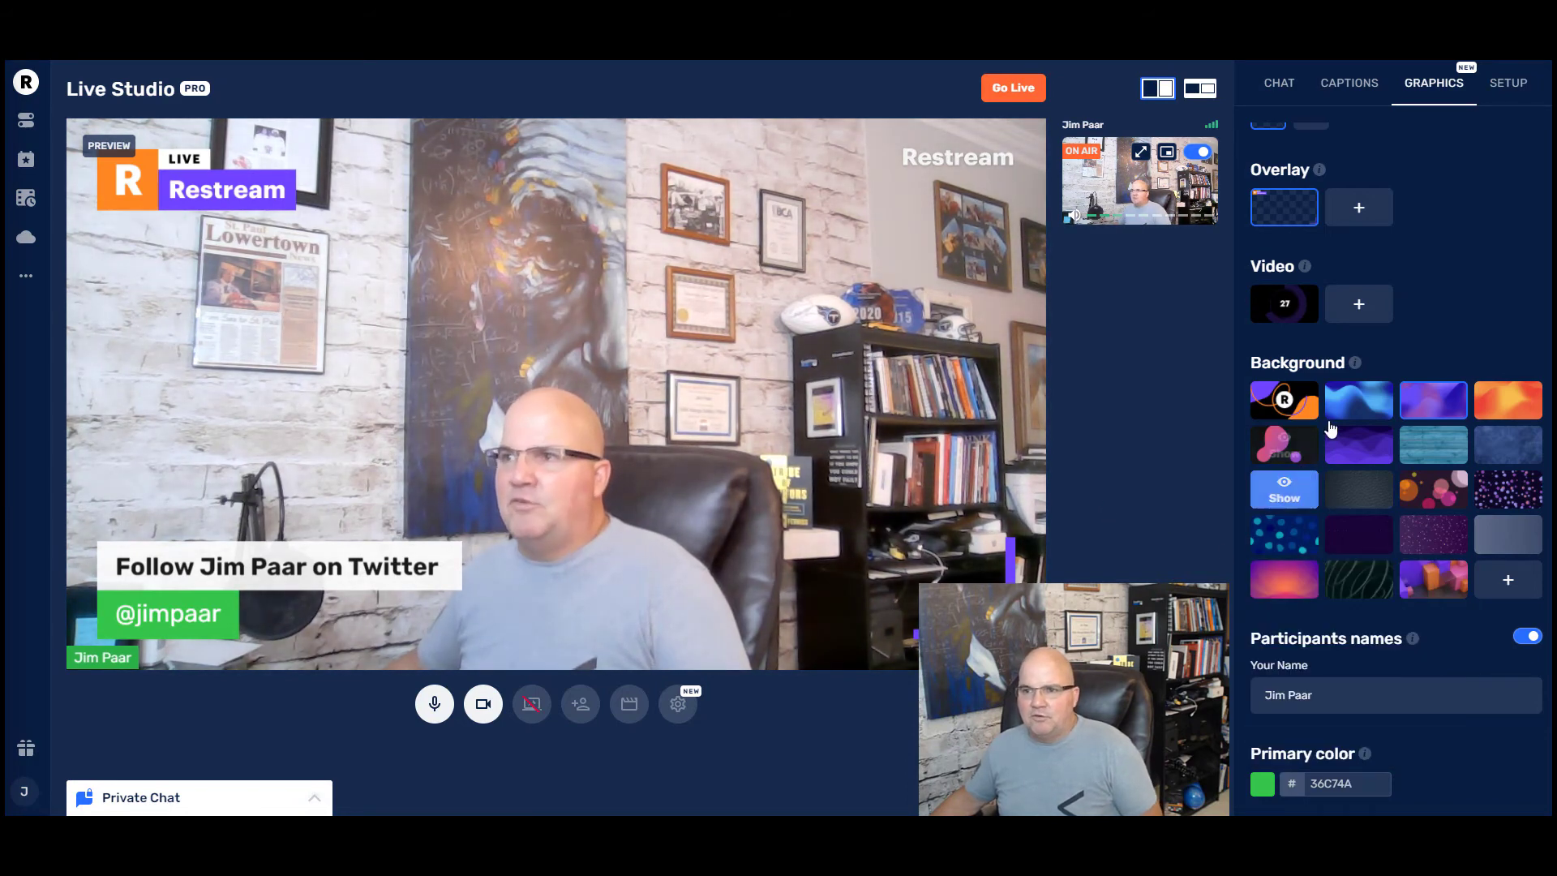
pyautogui.click(1500, 89)
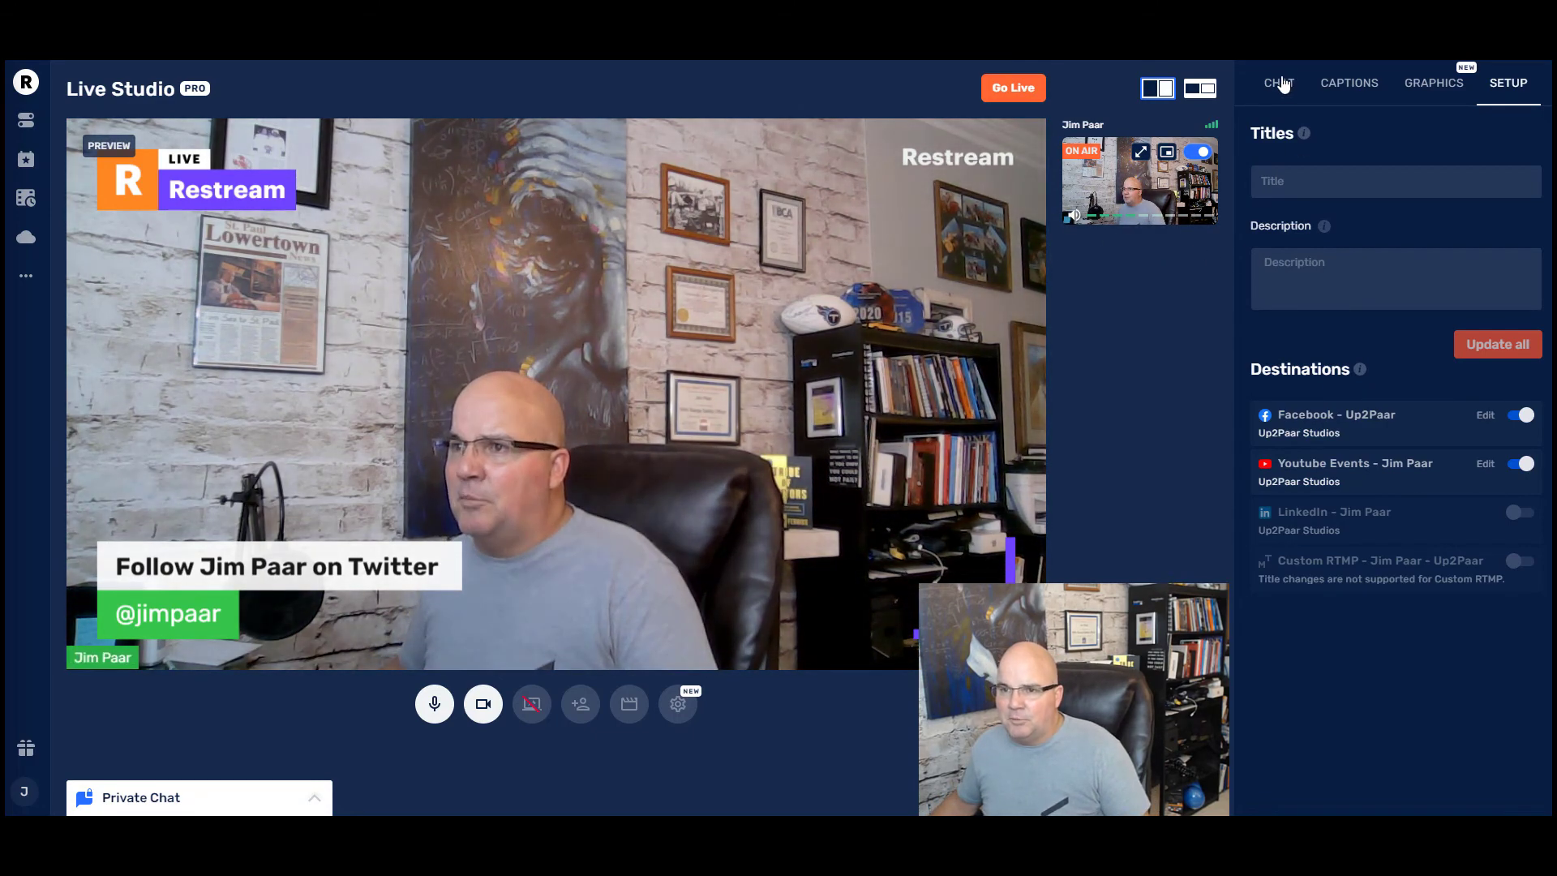
pyautogui.click(1333, 90)
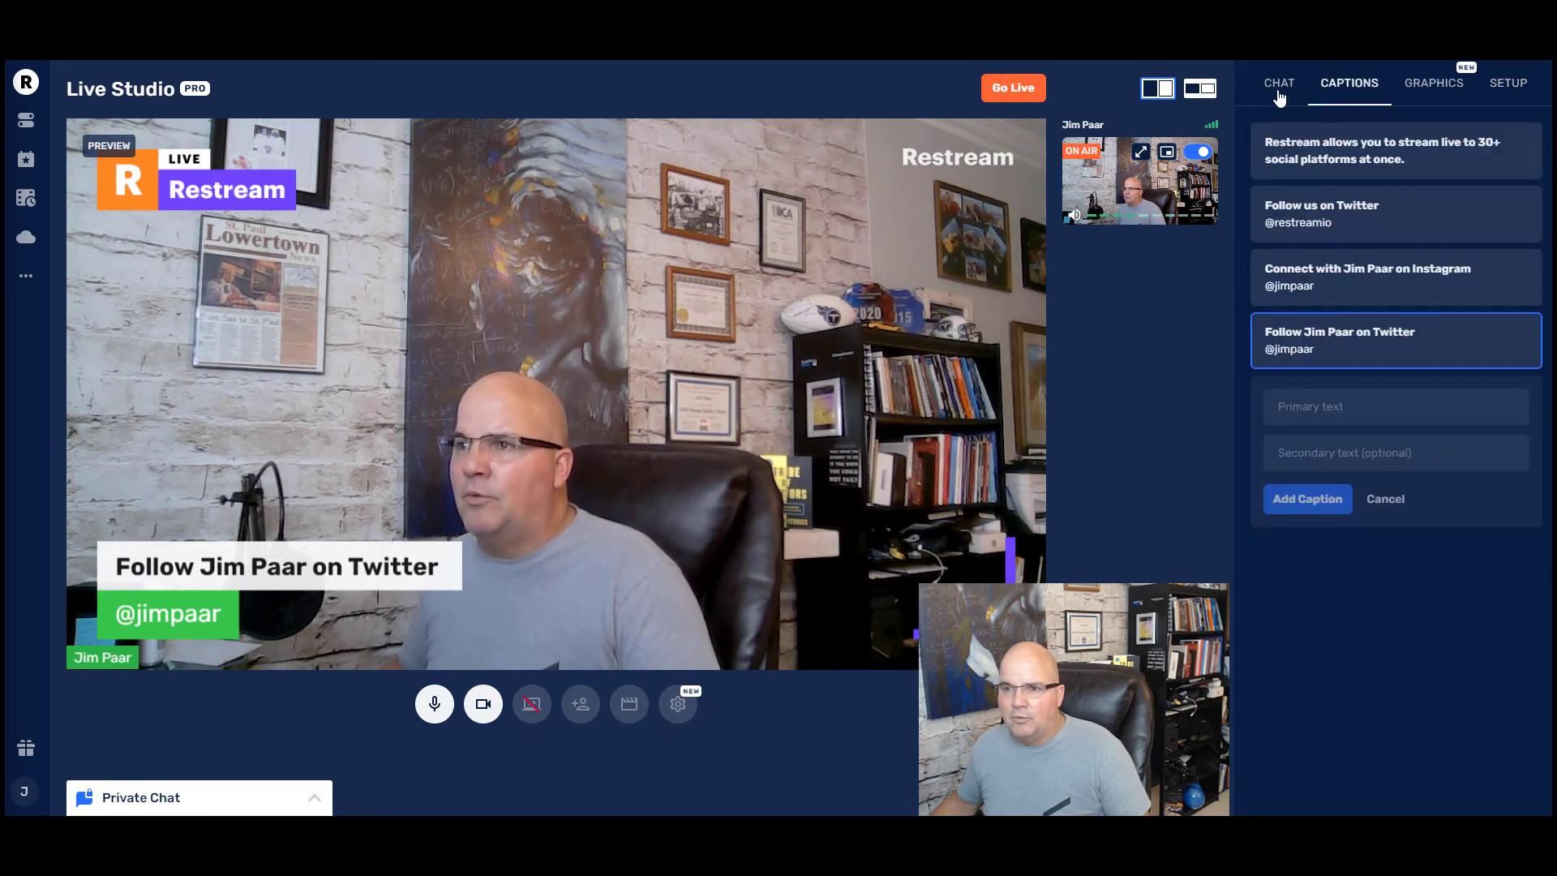
pyautogui.click(1280, 89)
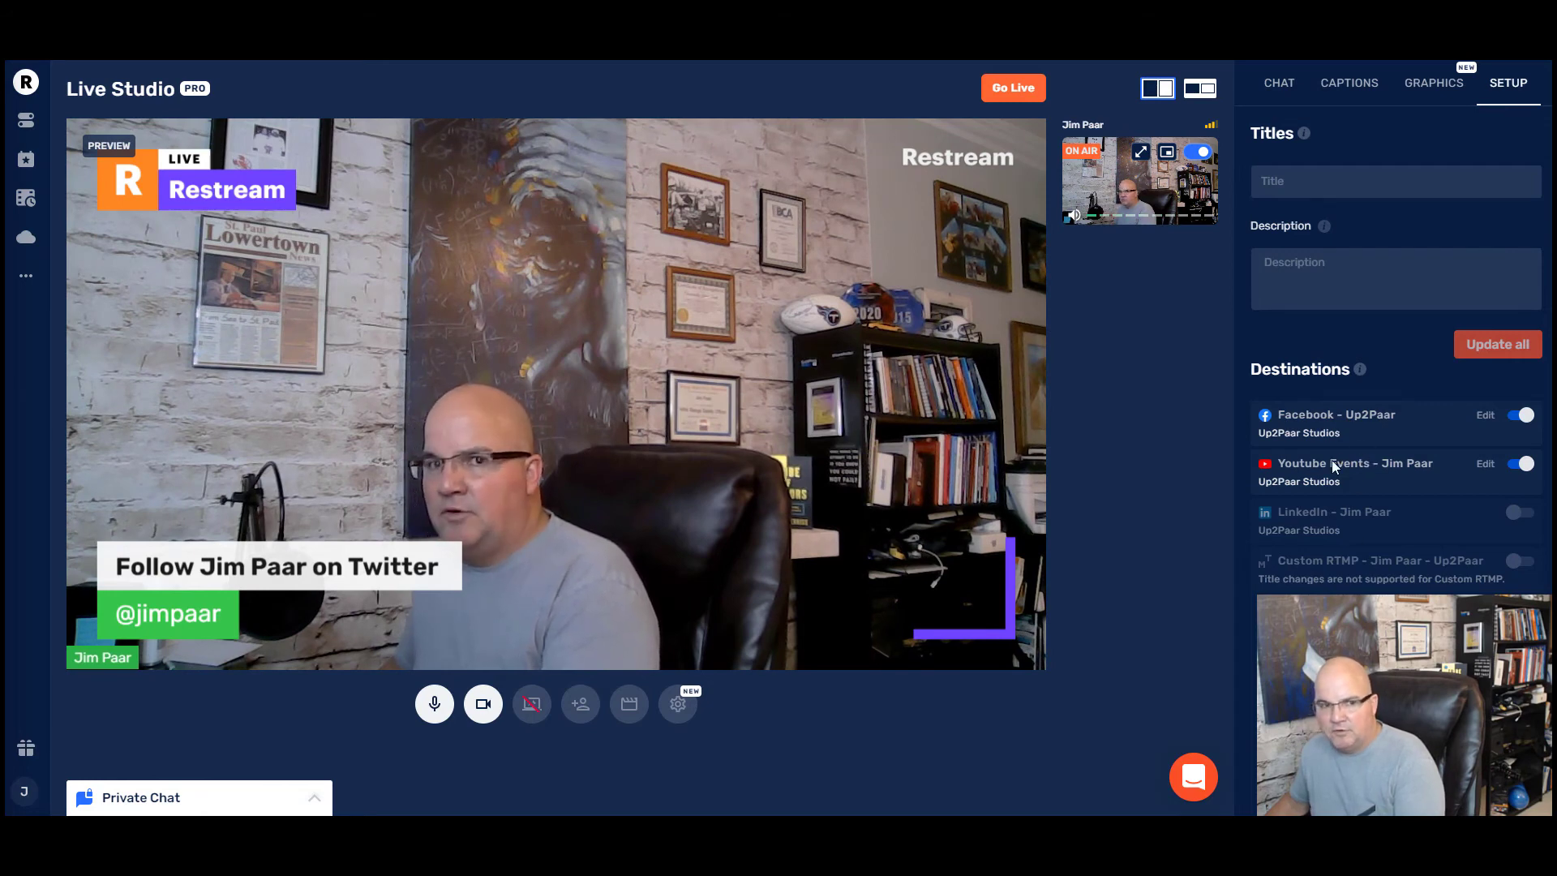
# Update all destinations to the title "RESTREAM LIVE STUDIO Tutorial and Demo" and turn off the Youtube Events destination
pyautogui.click(1288, 185)
pyautogui.write('RESTREAM LIVE STUDIO Tutorial and Demo')
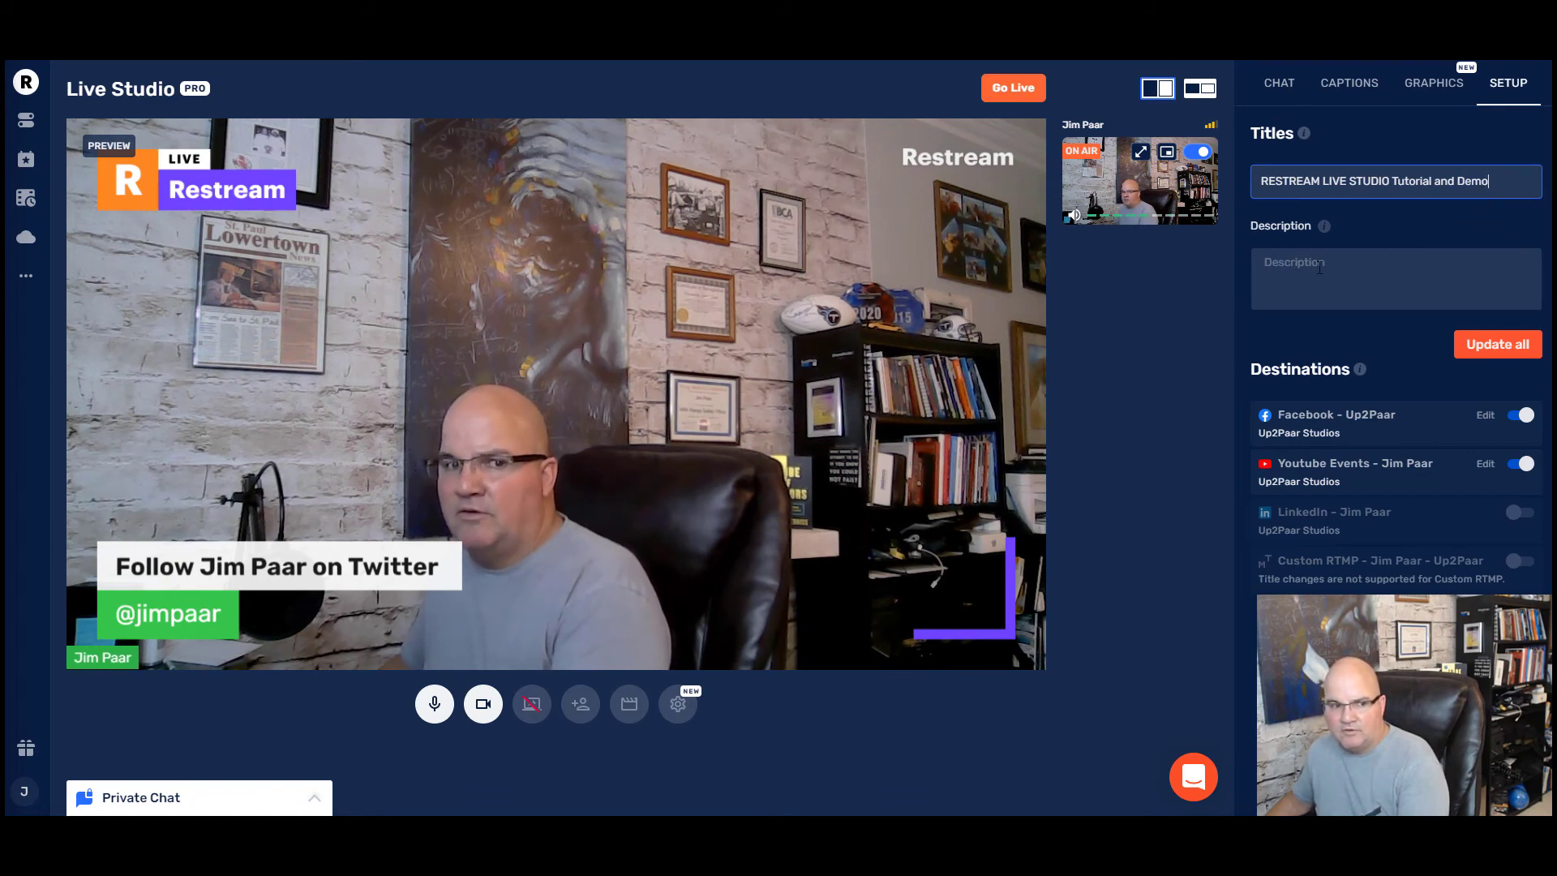
pyautogui.click(1510, 351)
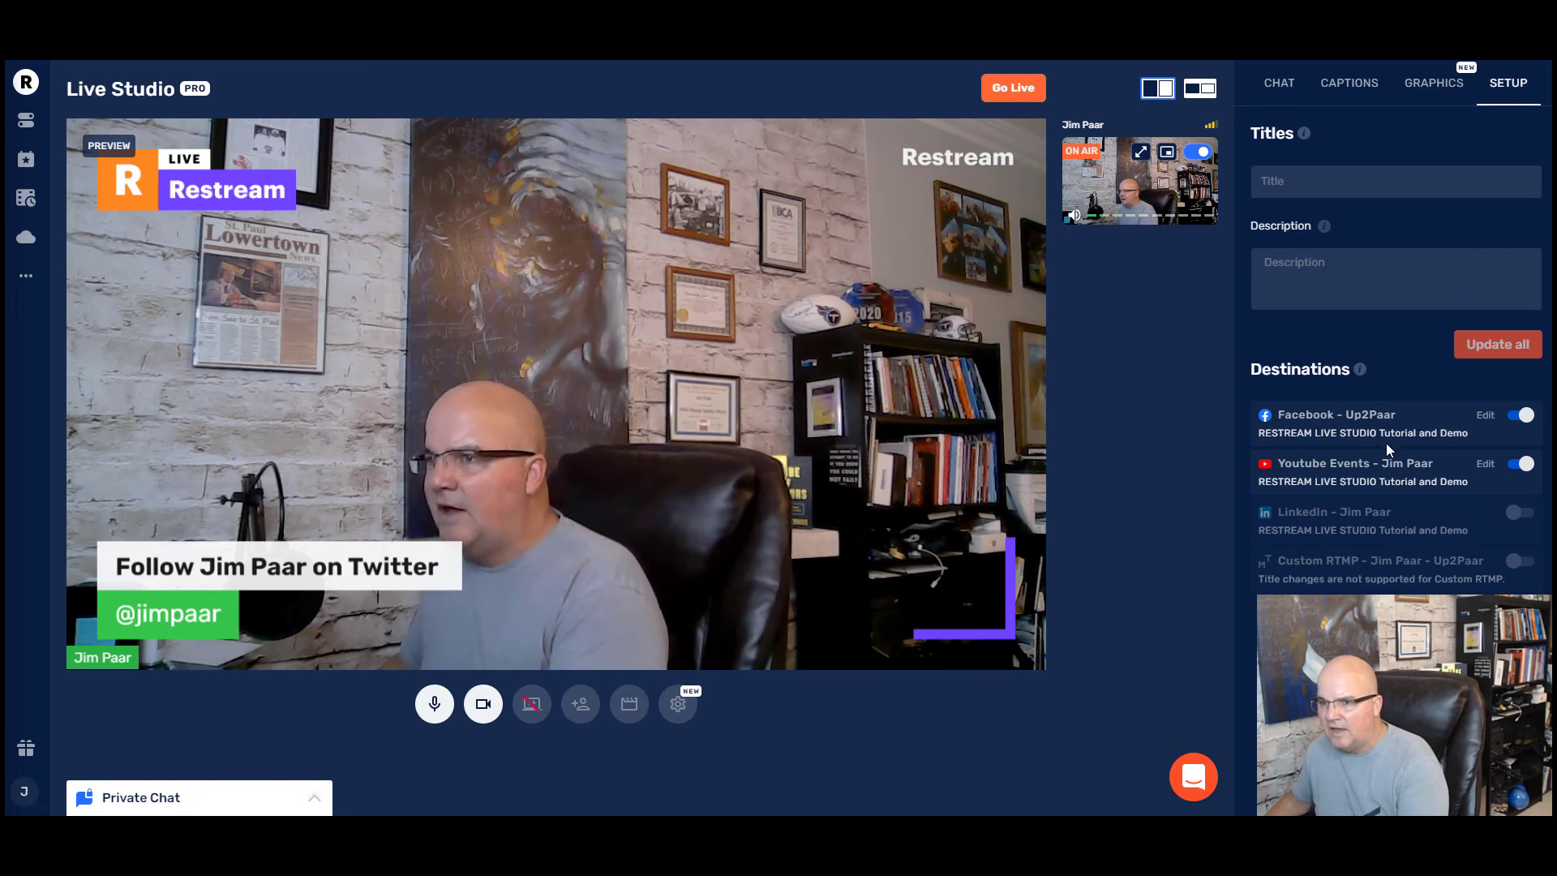
pyautogui.click(1515, 468)
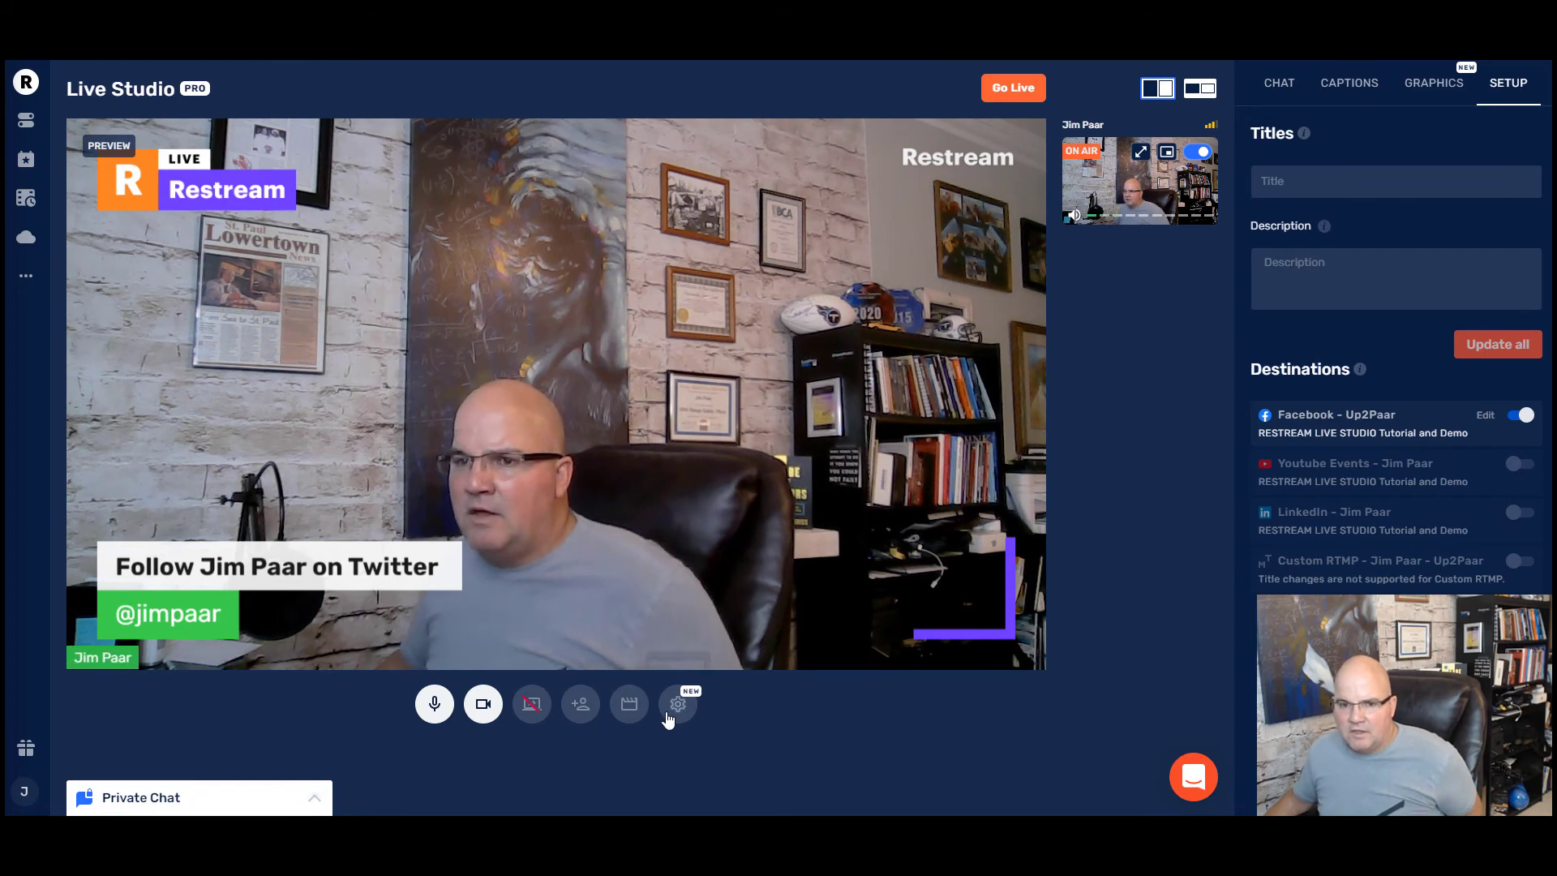
# Examine the guest invitation options and the option to play a local video as a source
pyautogui.click(585, 703)
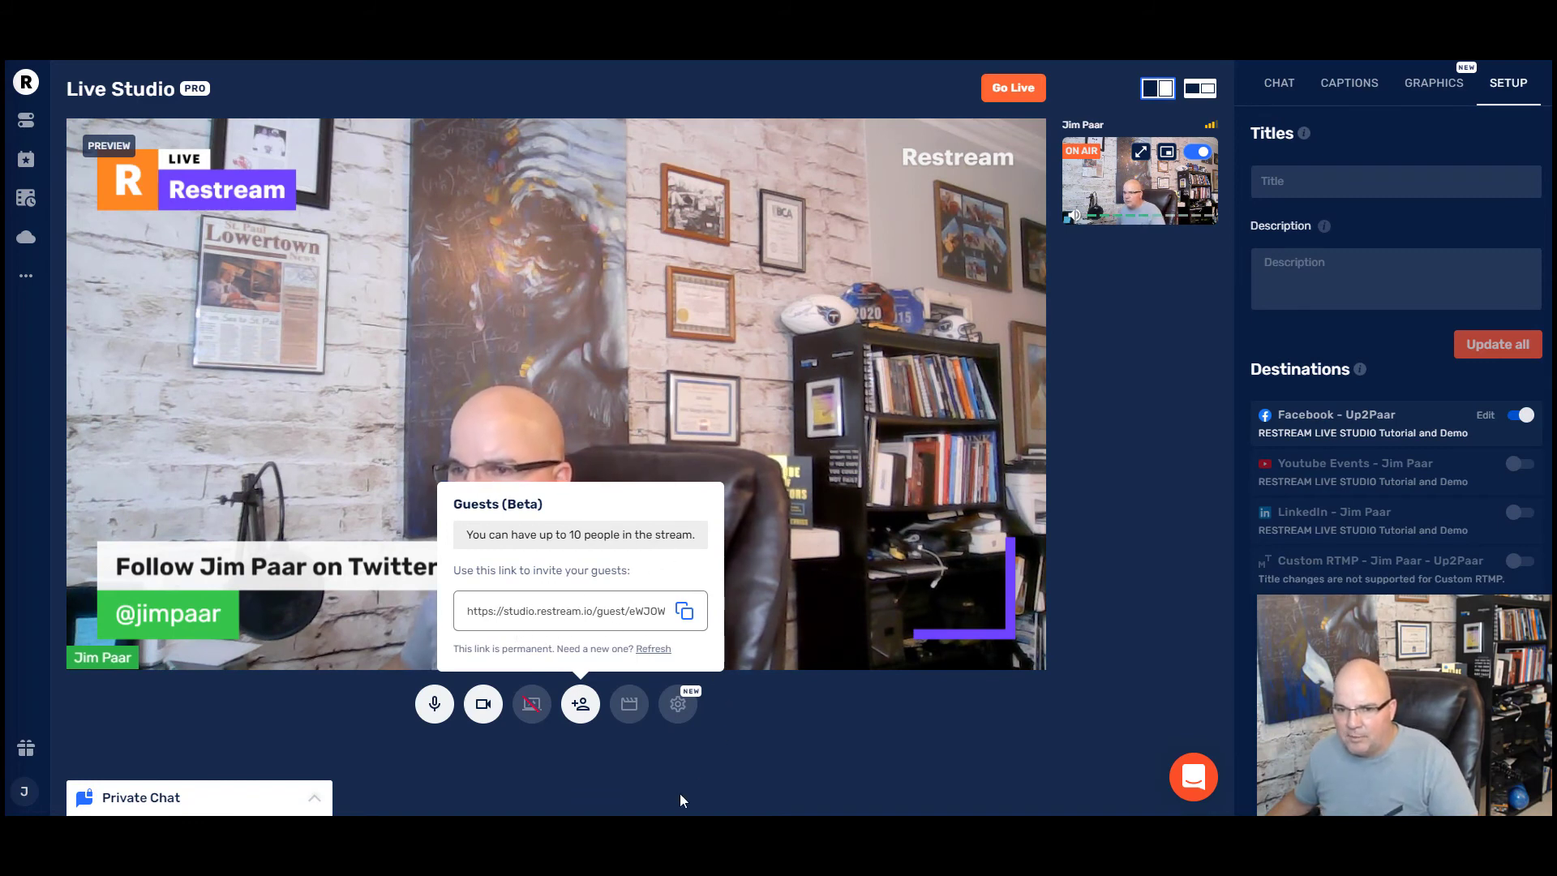
pyautogui.click(630, 705)
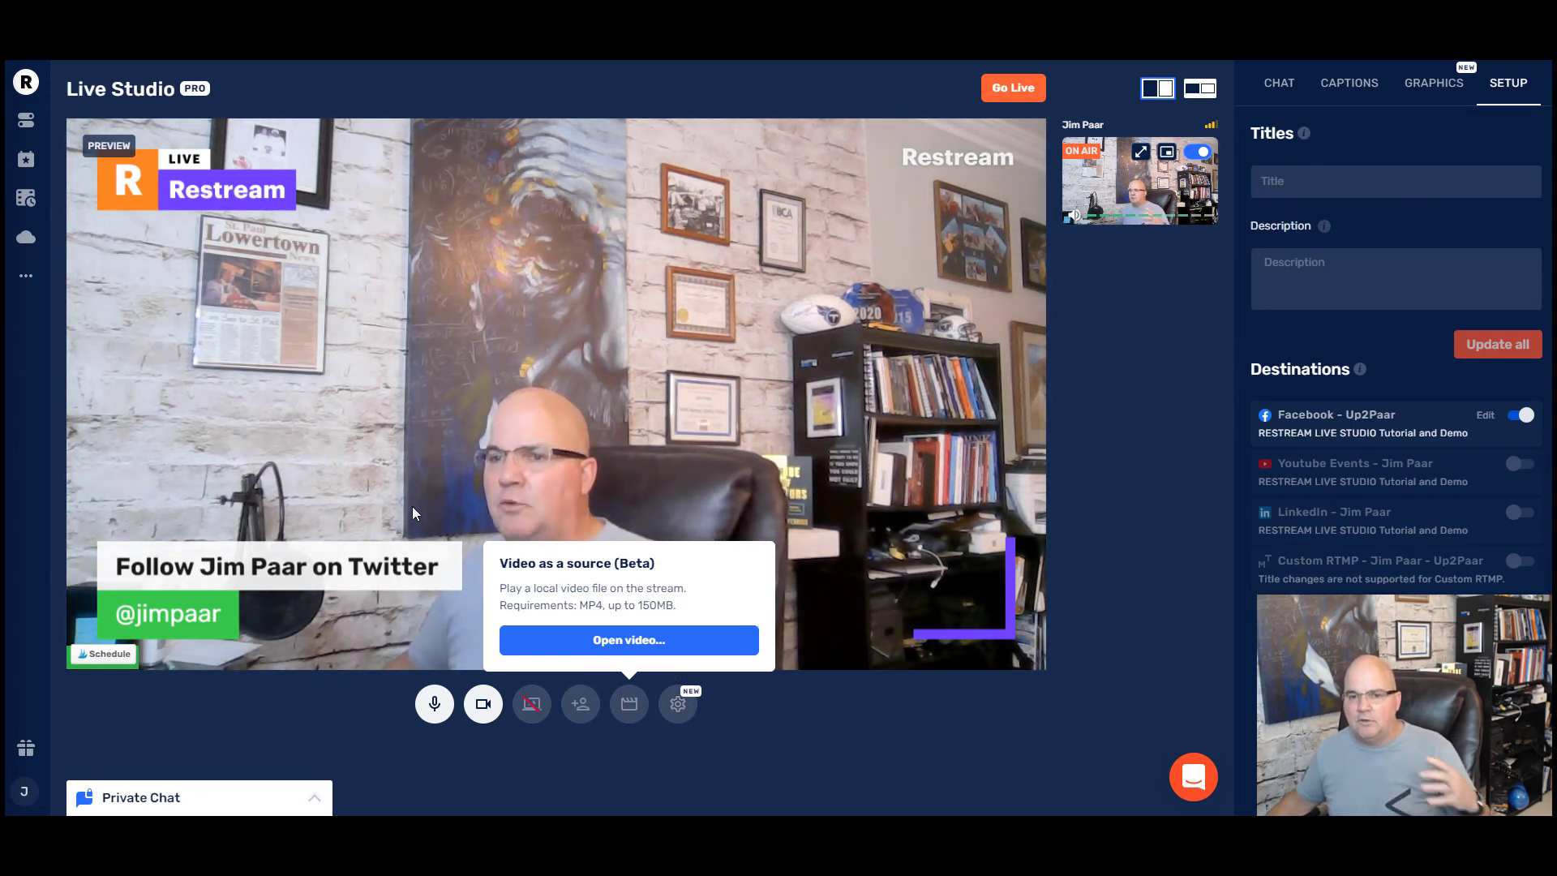
# Keep the video input on Default and set audio input to Microphone (Blue Snowball) and audio output to Speakers/Headphones (Realtek(R) Audio)
pyautogui.click(678, 705)
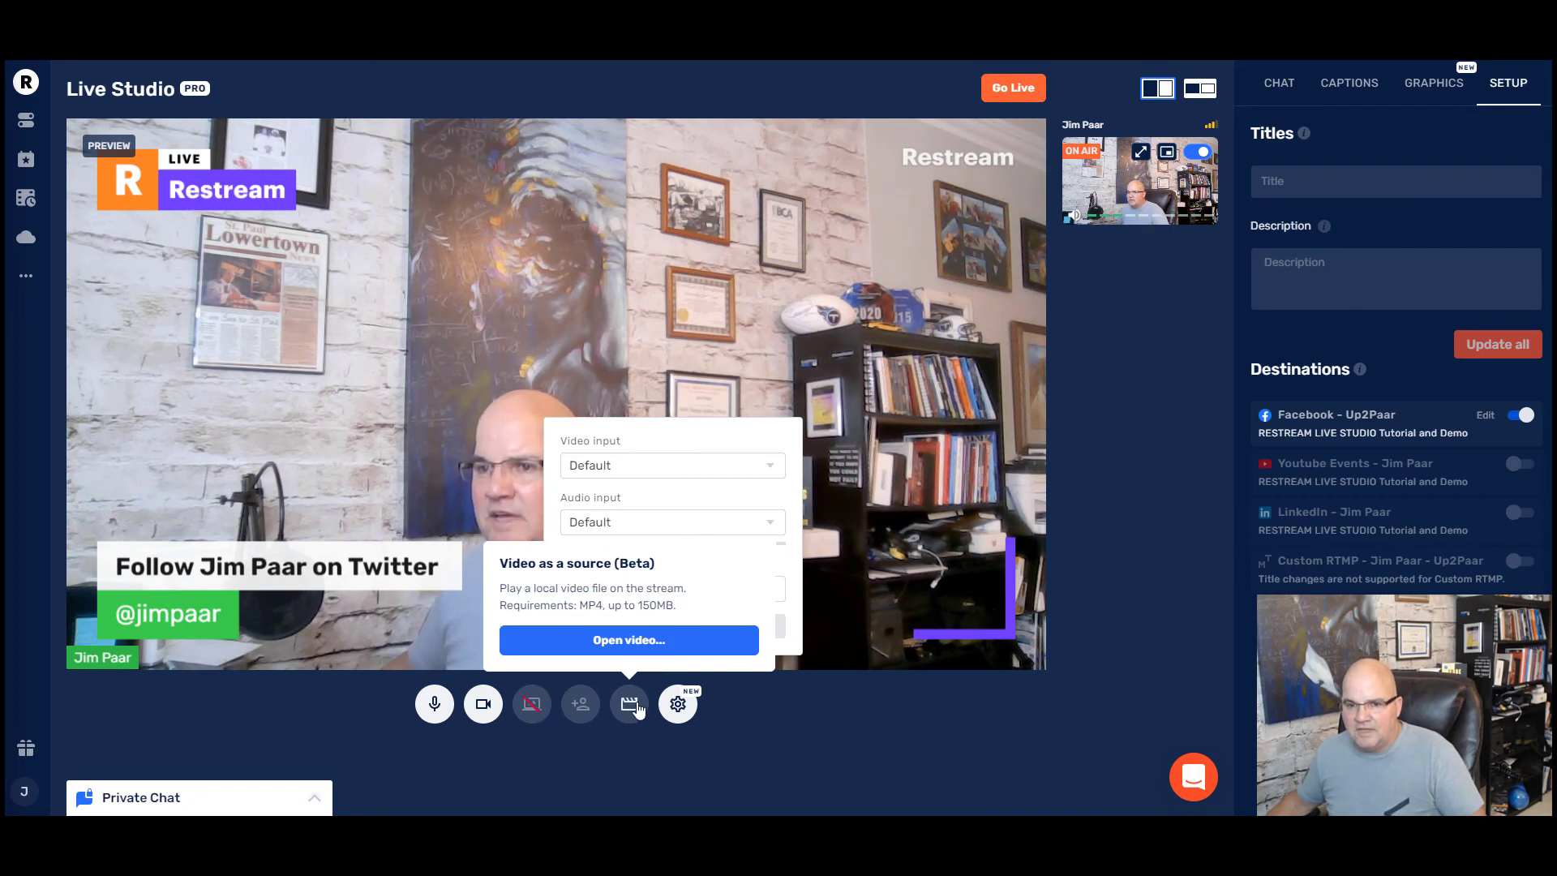
pyautogui.click(678, 704)
pyautogui.click(687, 712)
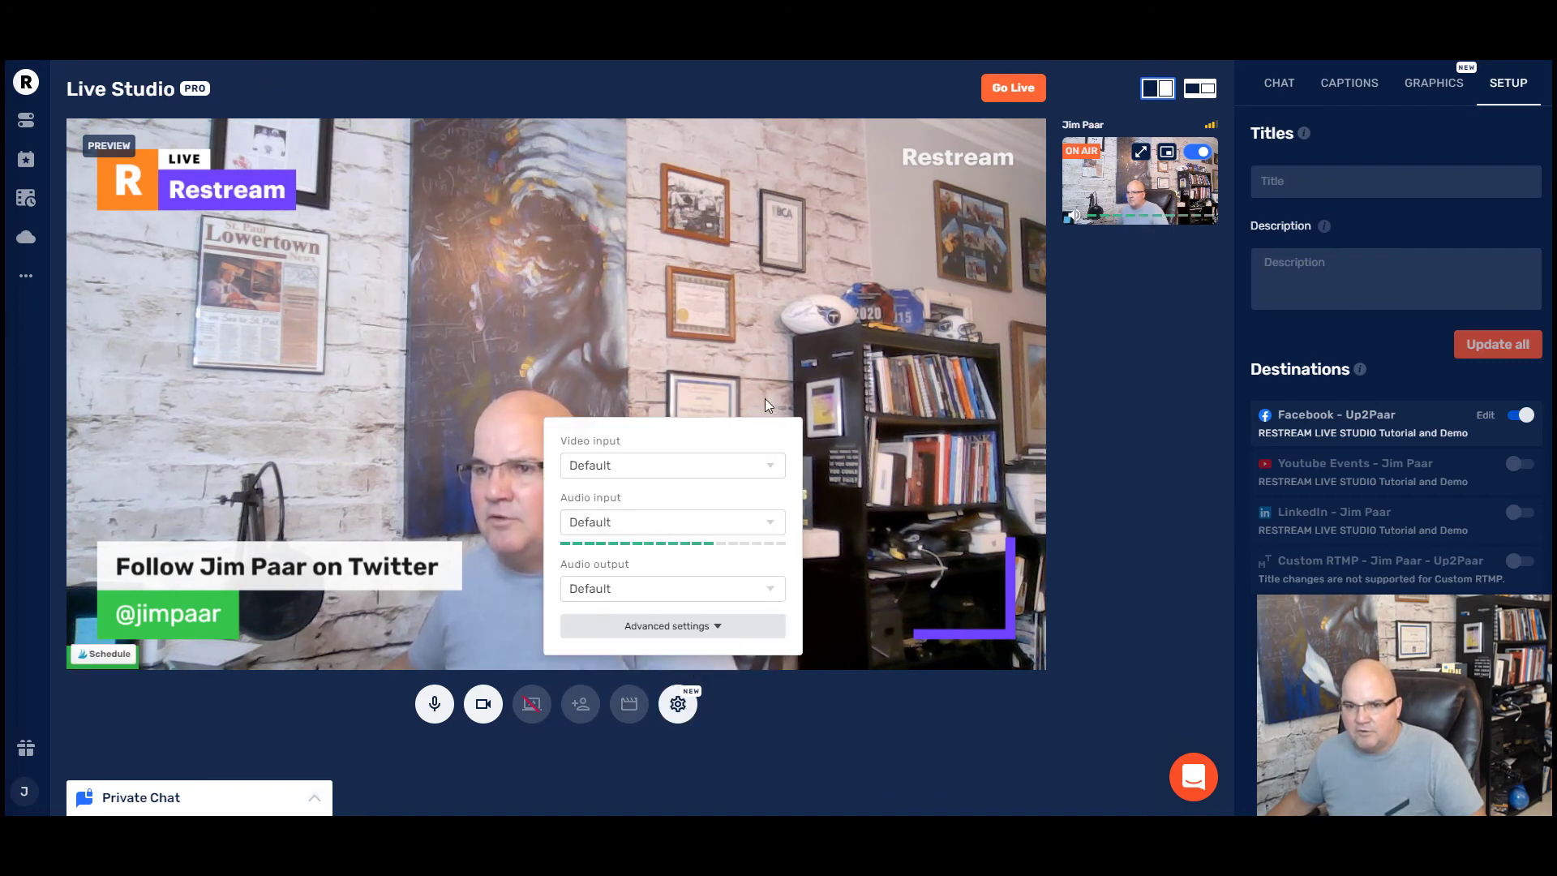
pyautogui.click(624, 466)
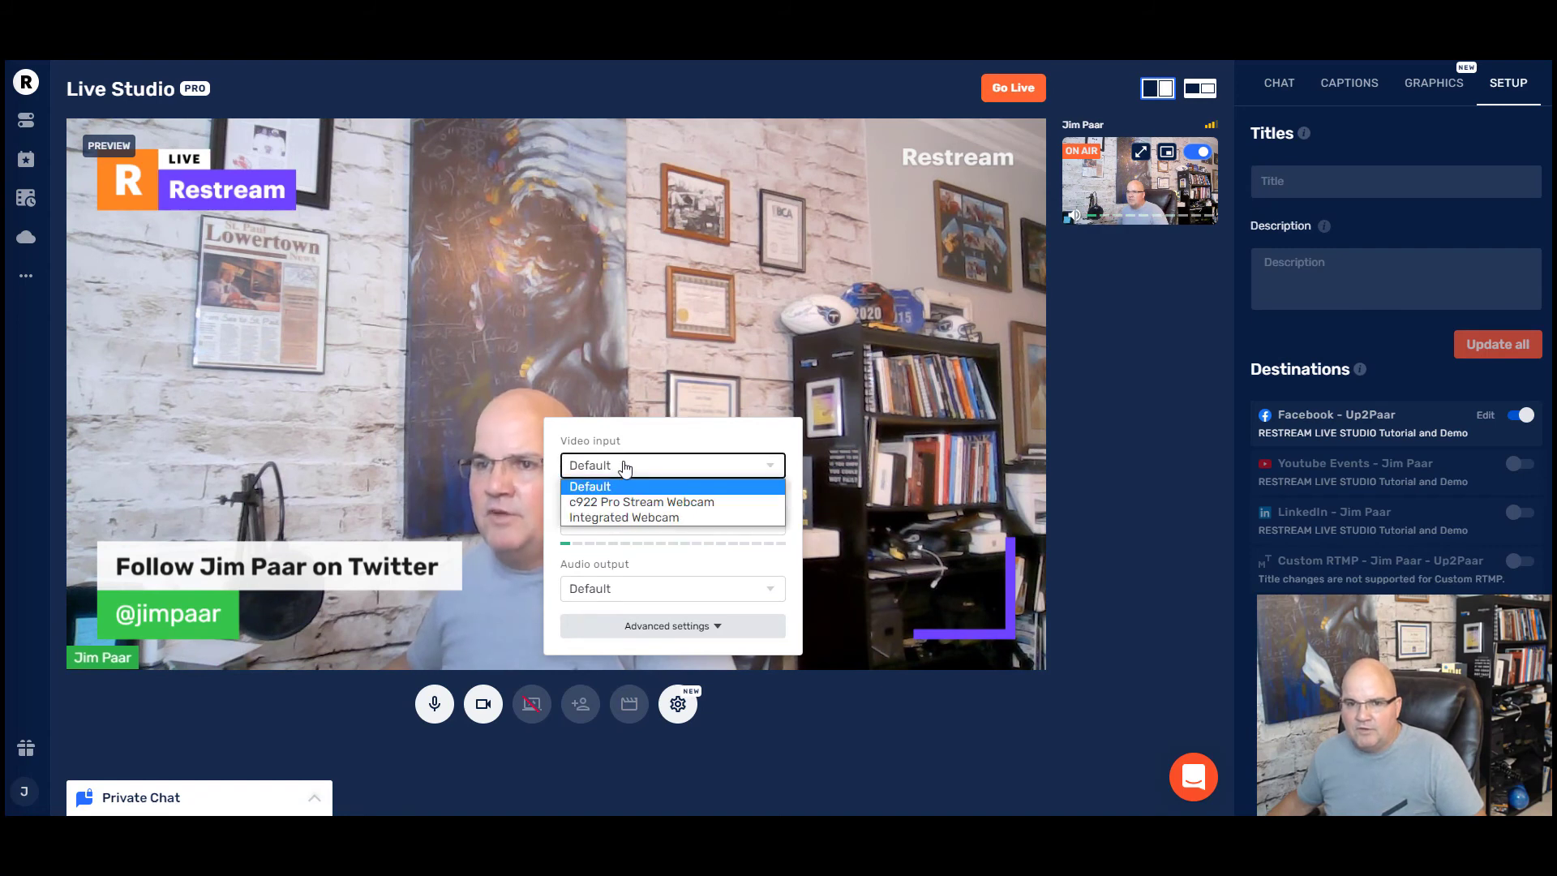
pyautogui.click(658, 486)
pyautogui.click(632, 523)
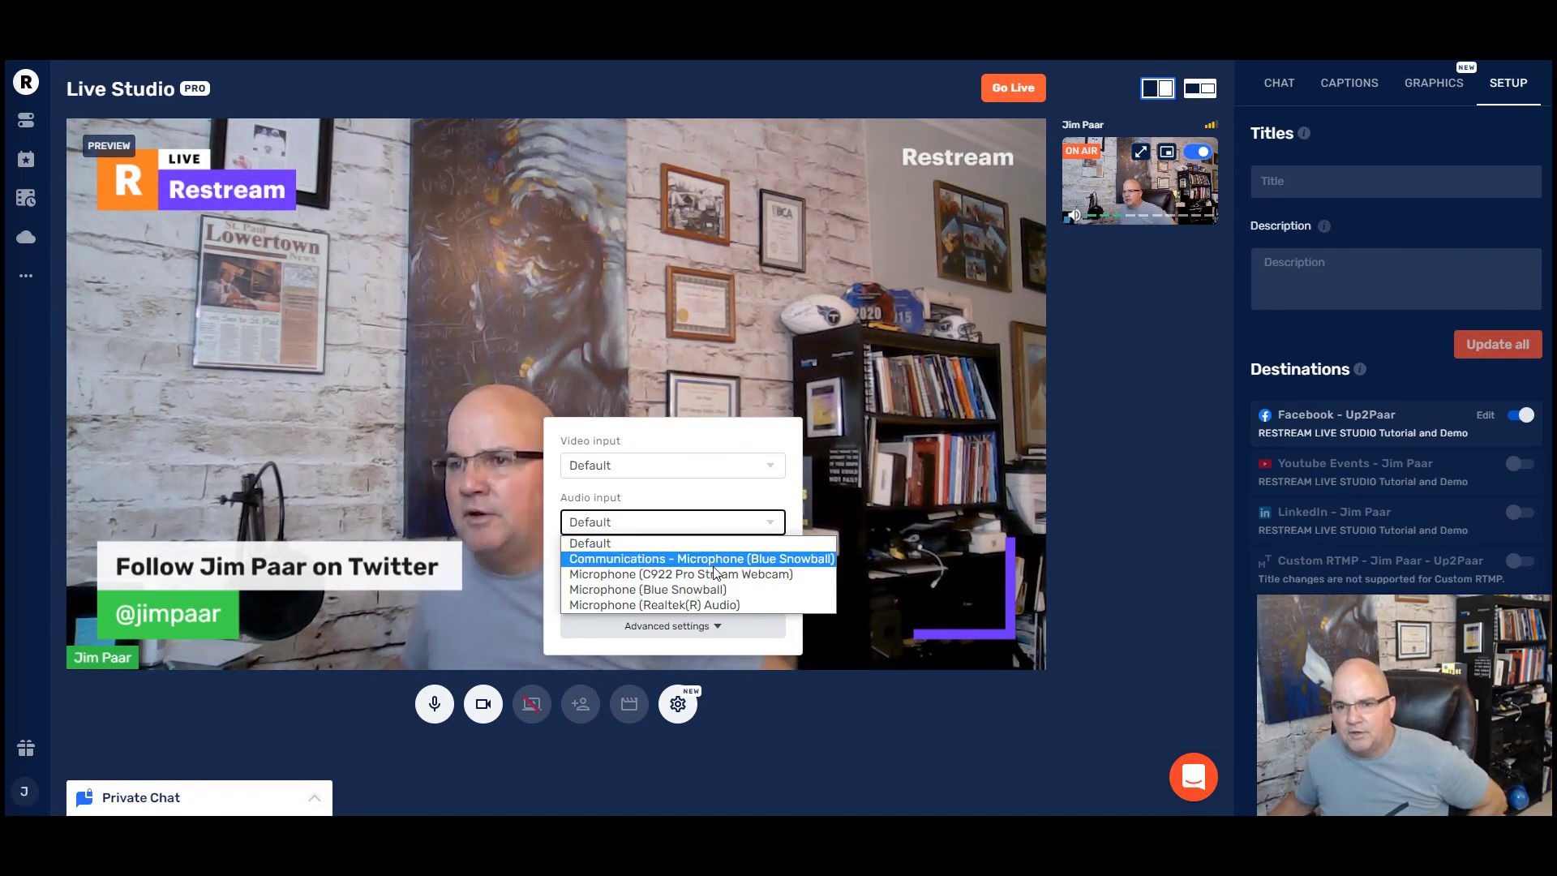
pyautogui.click(716, 591)
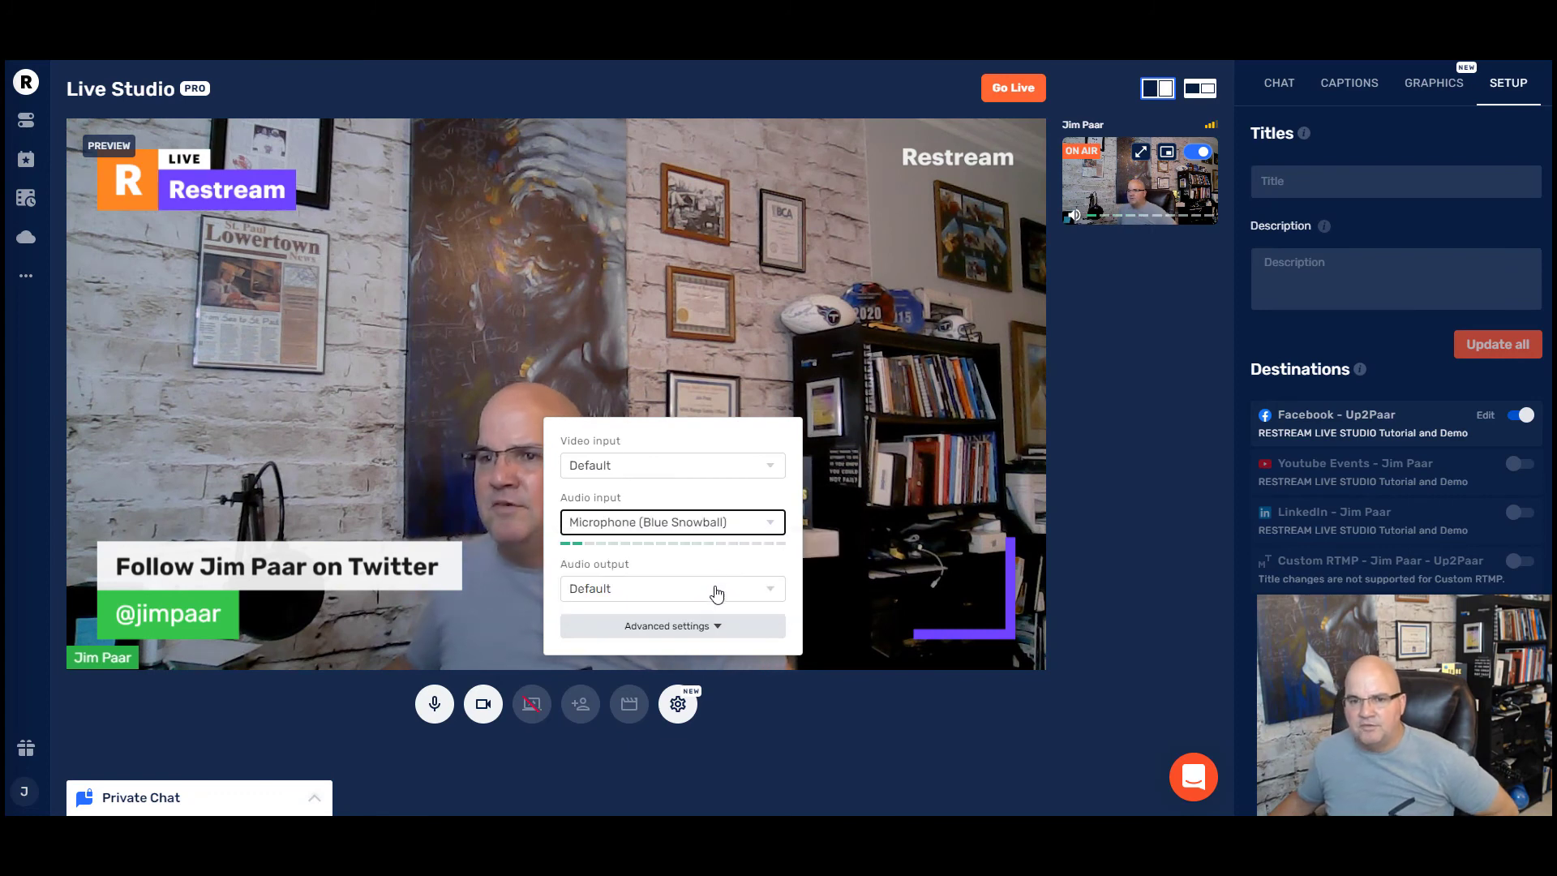
pyautogui.click(622, 600)
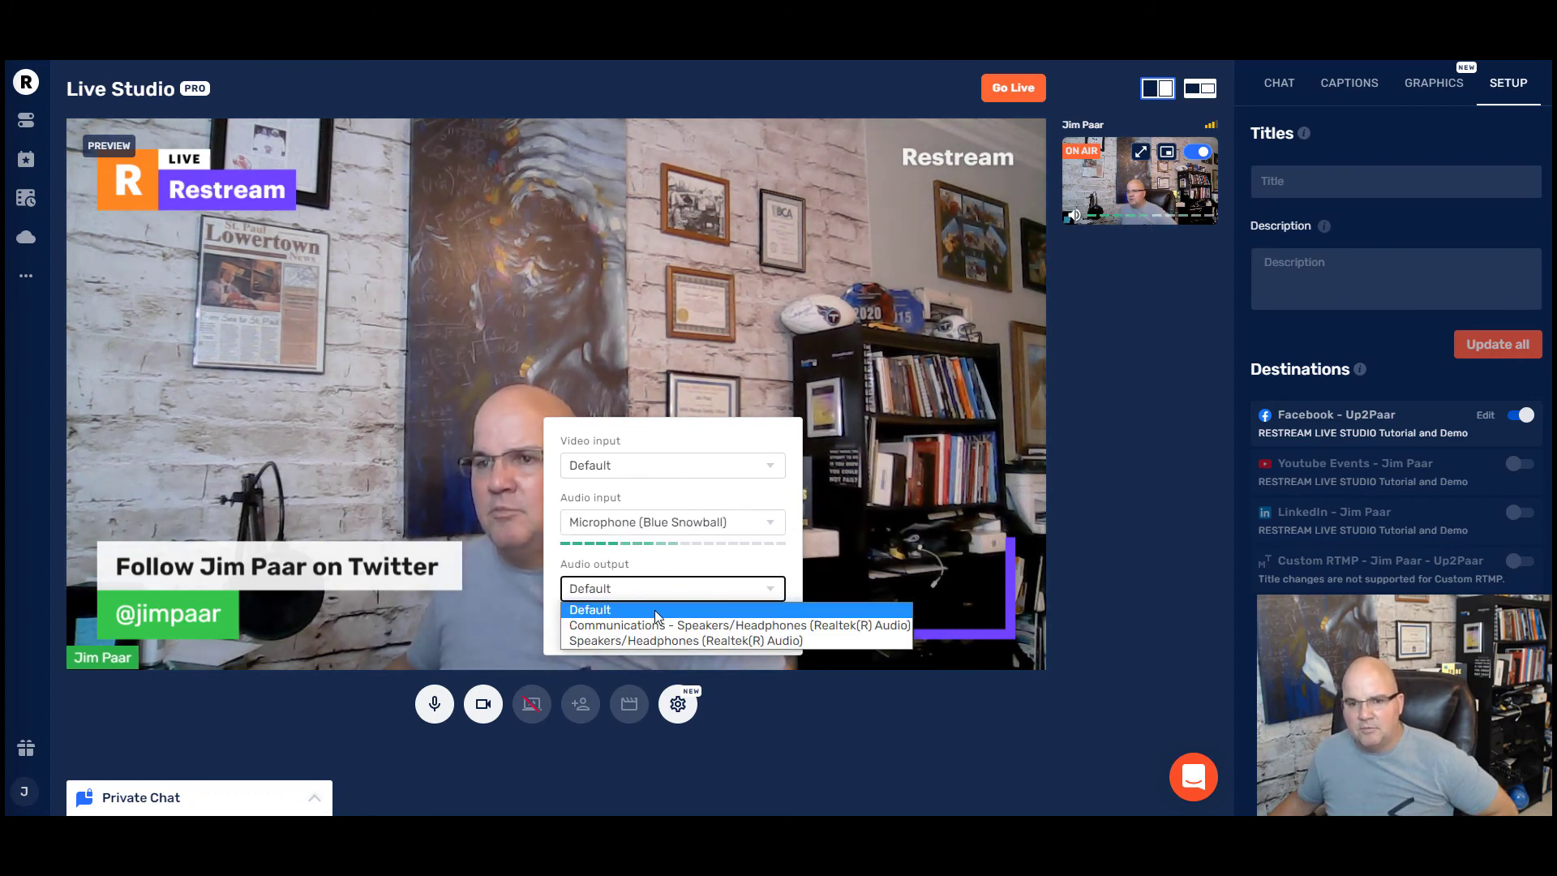
pyautogui.click(643, 641)
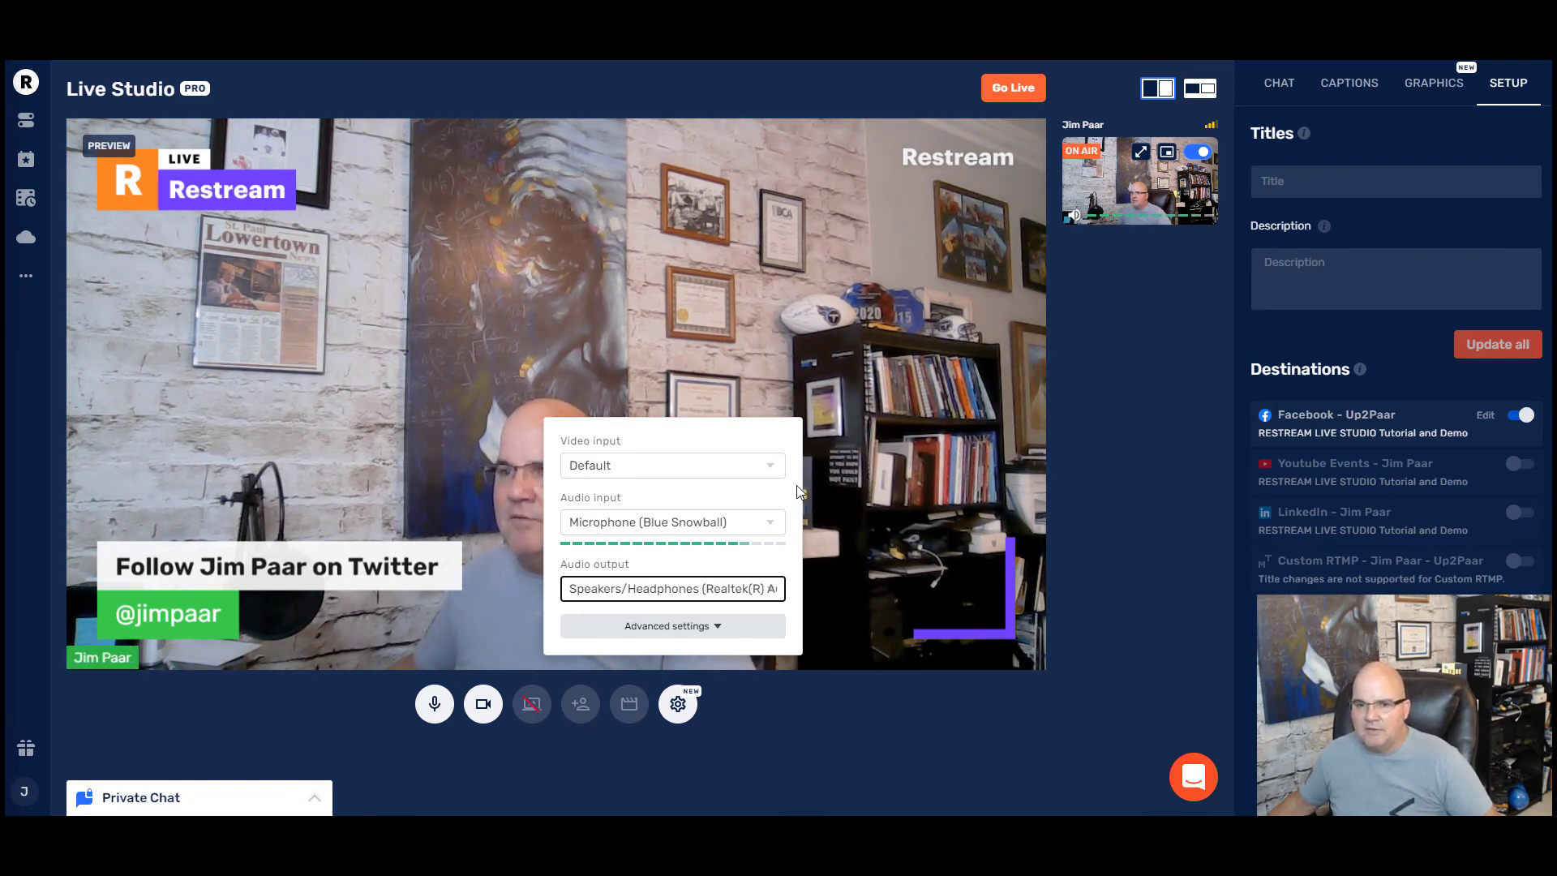
pyautogui.click(678, 705)
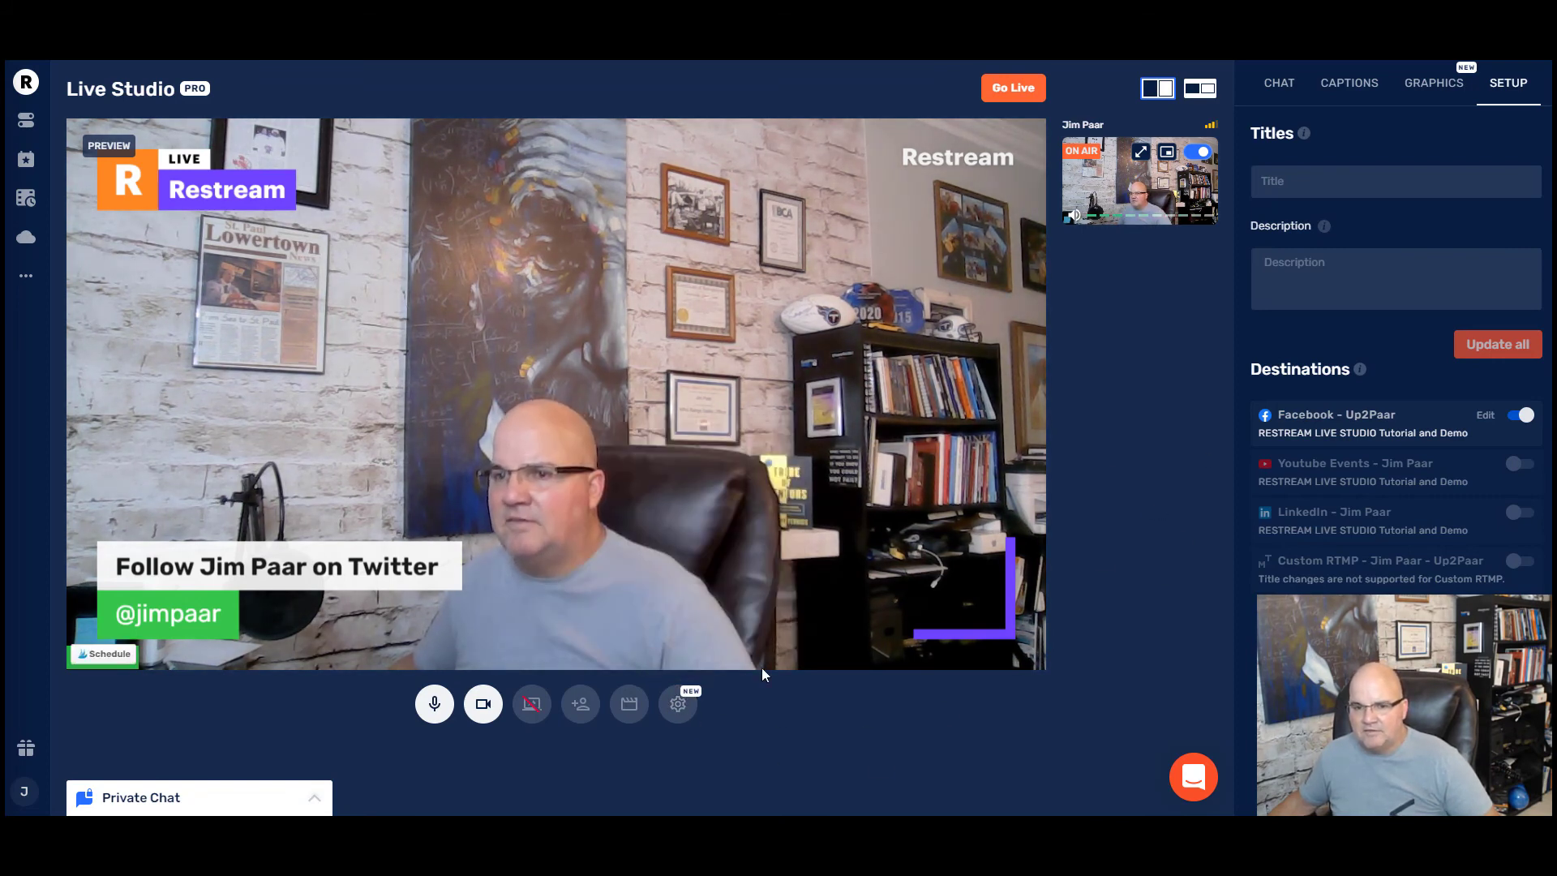
# Start the live broadcast to the enabled Facebook destination
pyautogui.click(1018, 90)
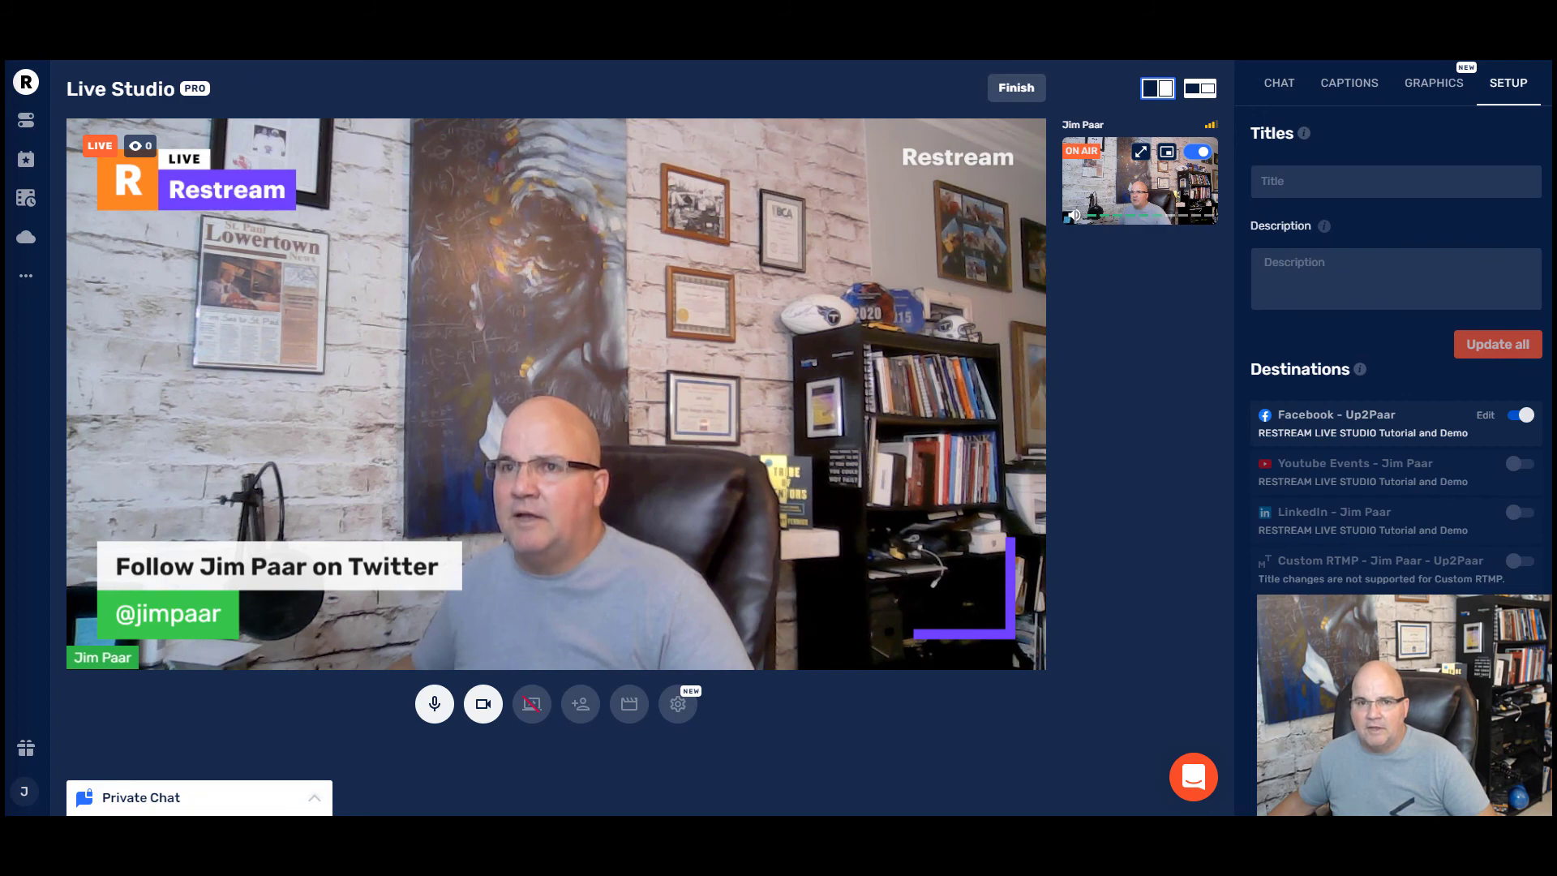
# Search the web for "facebook" in a new browser tab, open Facebook and go to the Up2Paar page
pyautogui.hotkey('ctrl', 't')
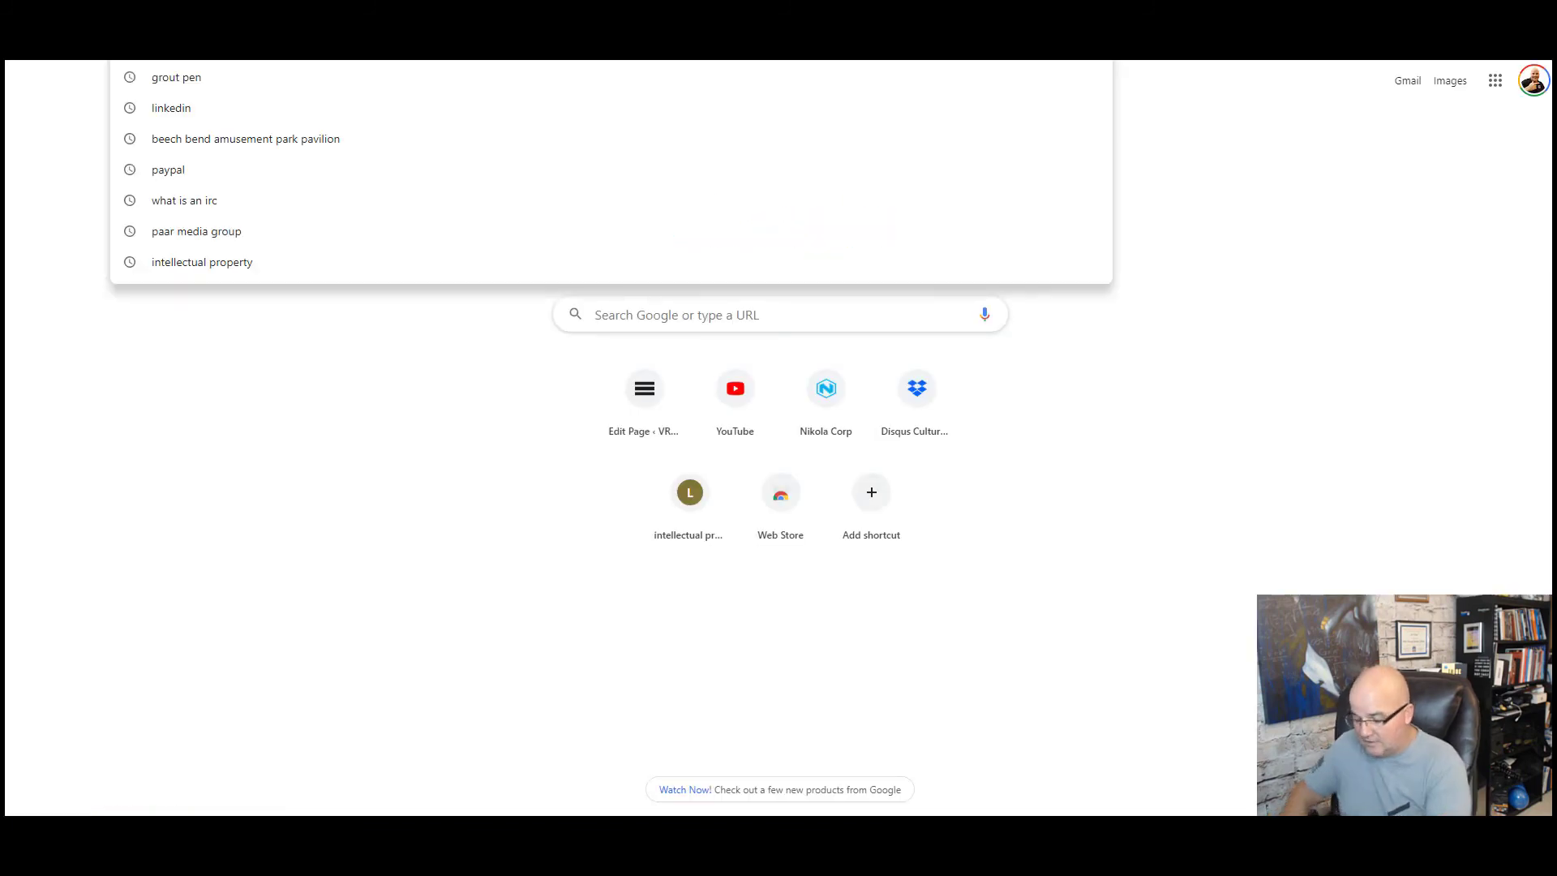
pyautogui.write('facebook')
pyautogui.press('Return')
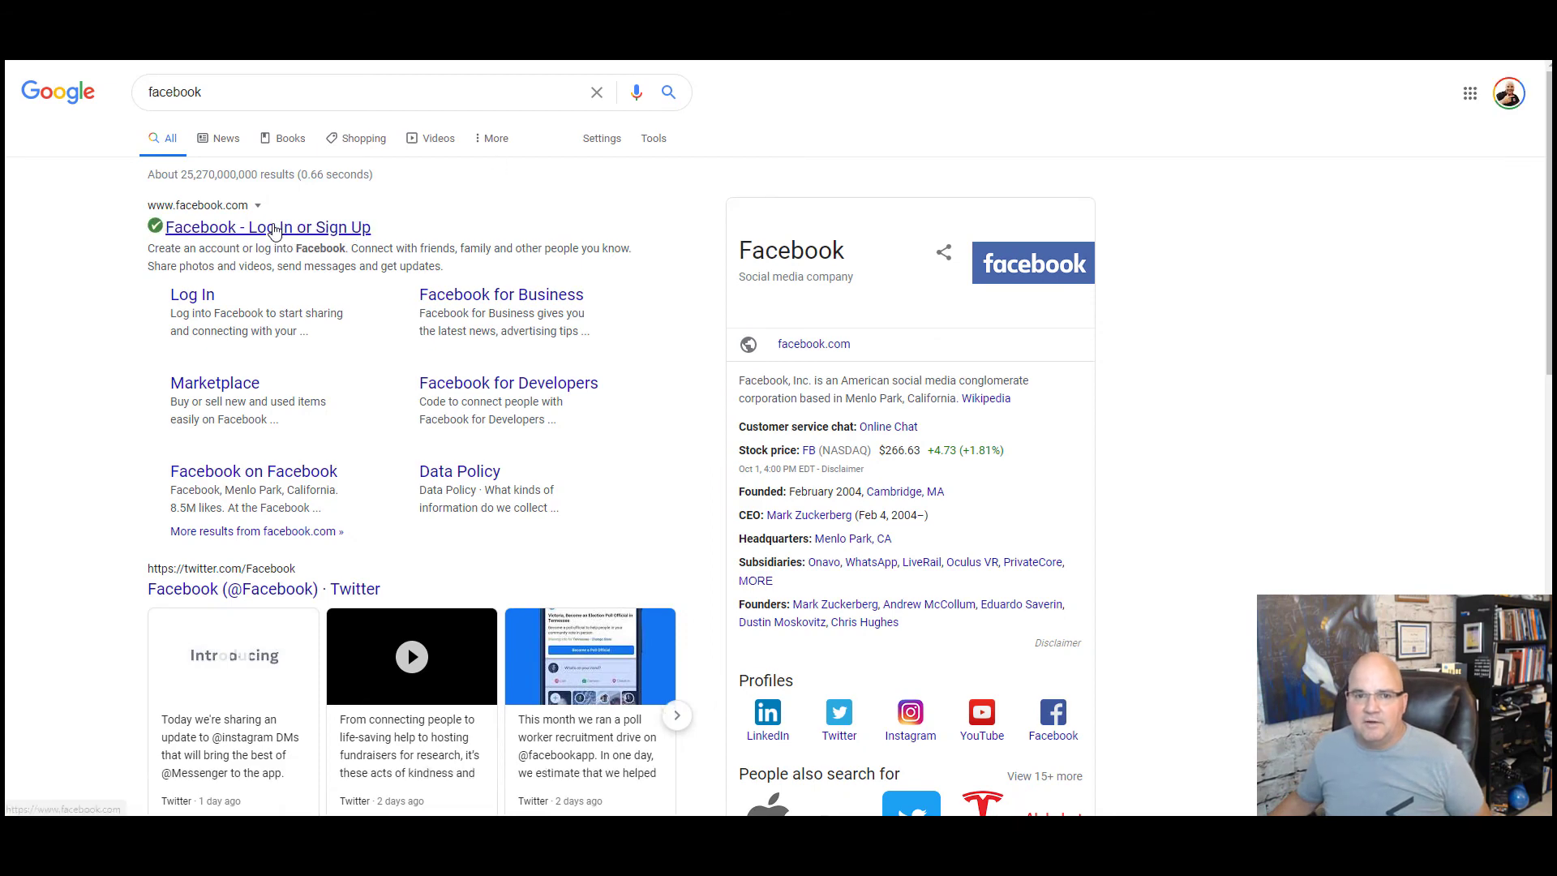
pyautogui.click(369, 226)
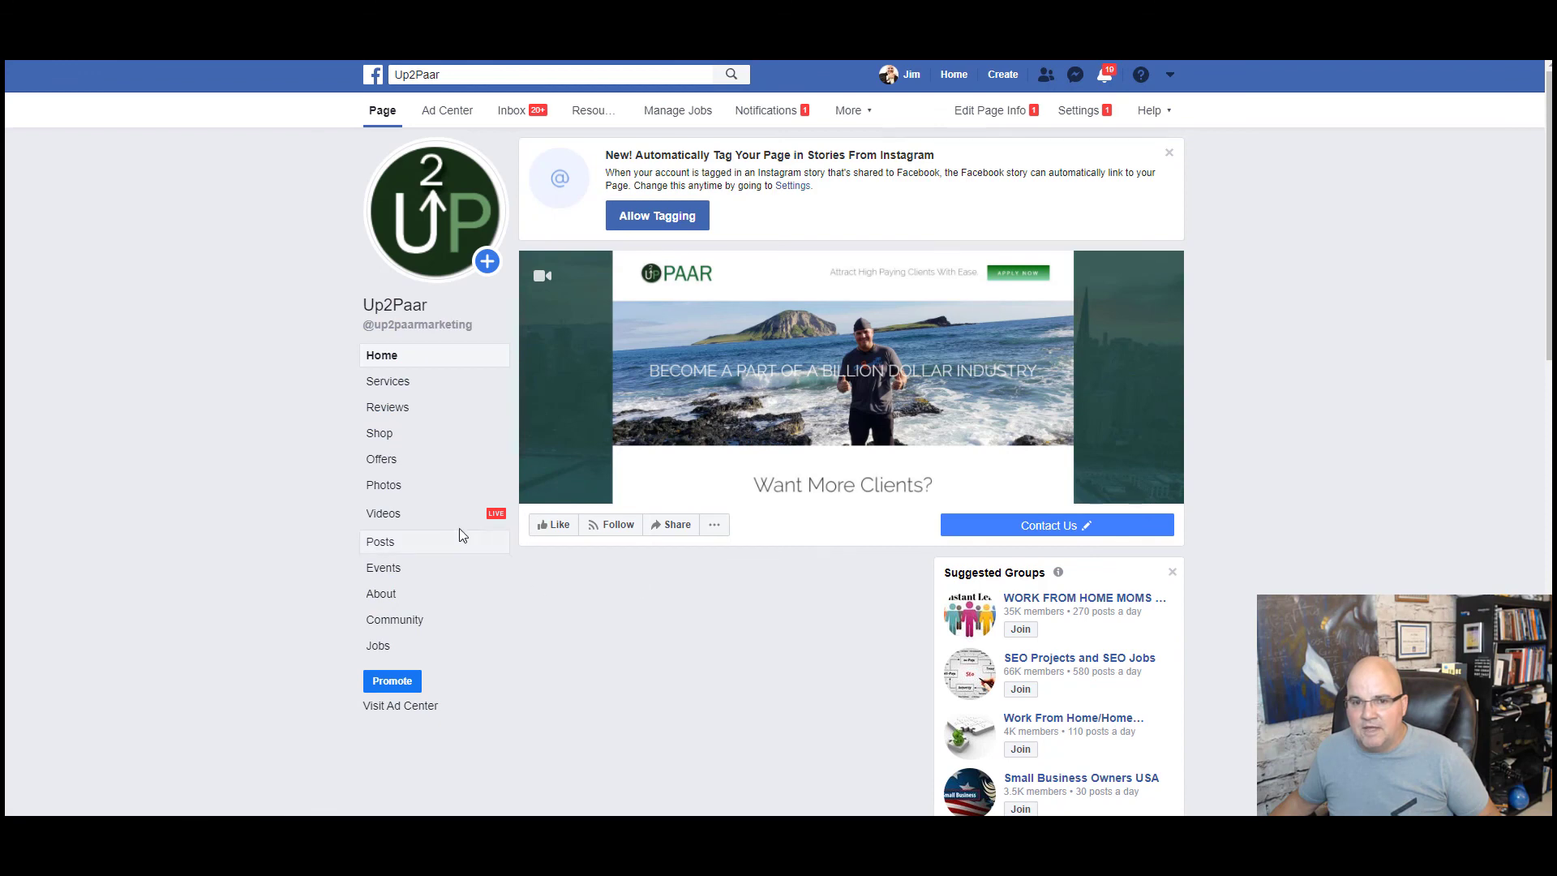
# Find the live video "RESTREAM LIVE STUDIO Tutorial and Demo" on the Up2Paar page and check how the broadcast looks
pyautogui.scroll(-2, 1363, 556)
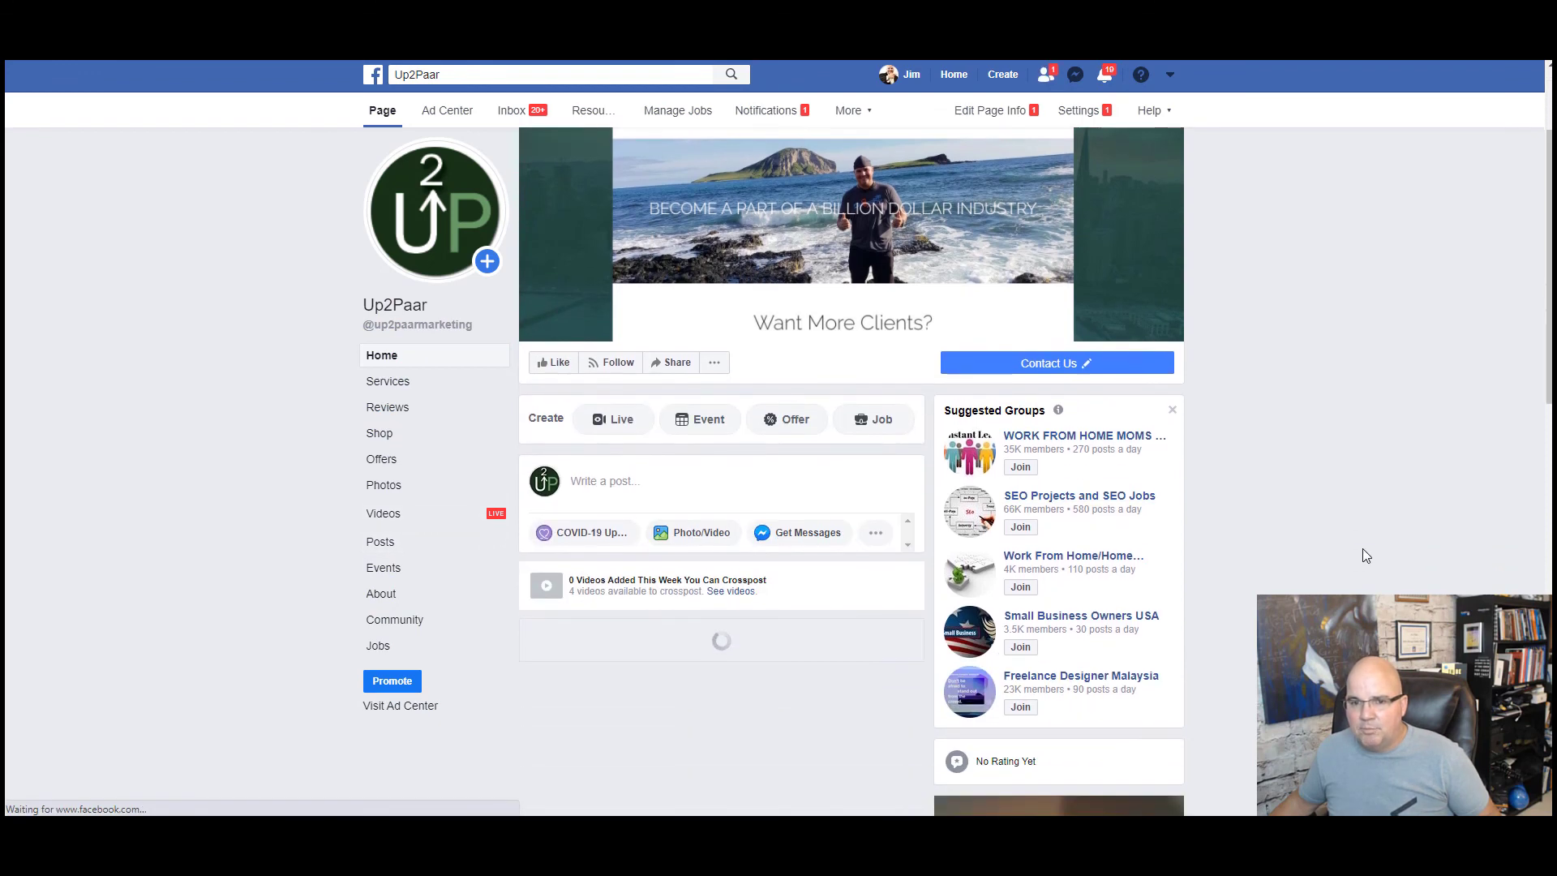
pyautogui.scroll(-5, 1346, 556)
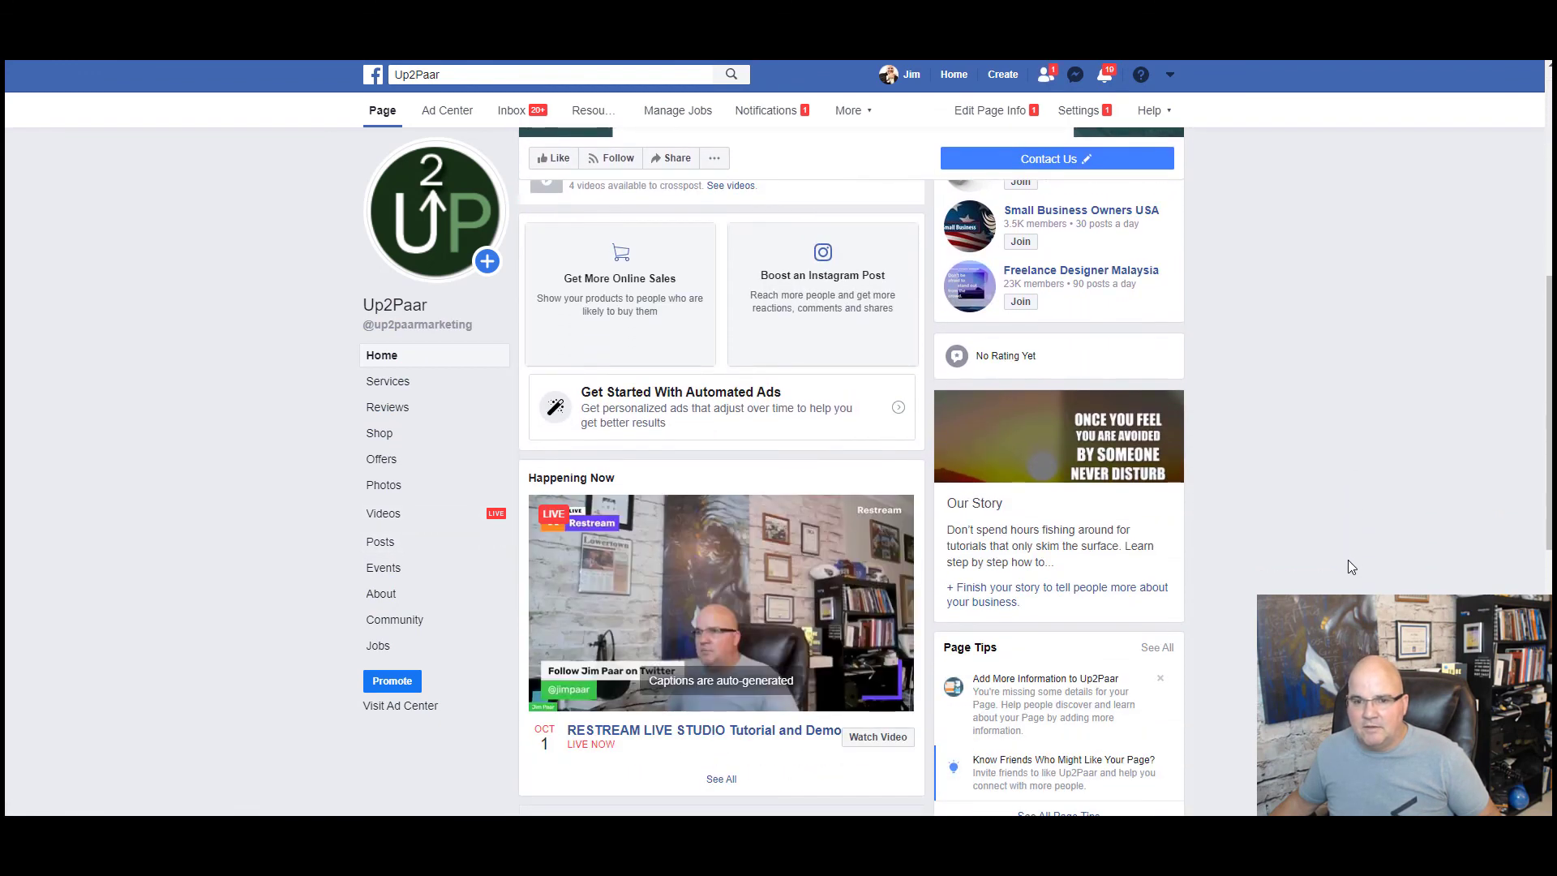
pyautogui.scroll(-1, 1348, 566)
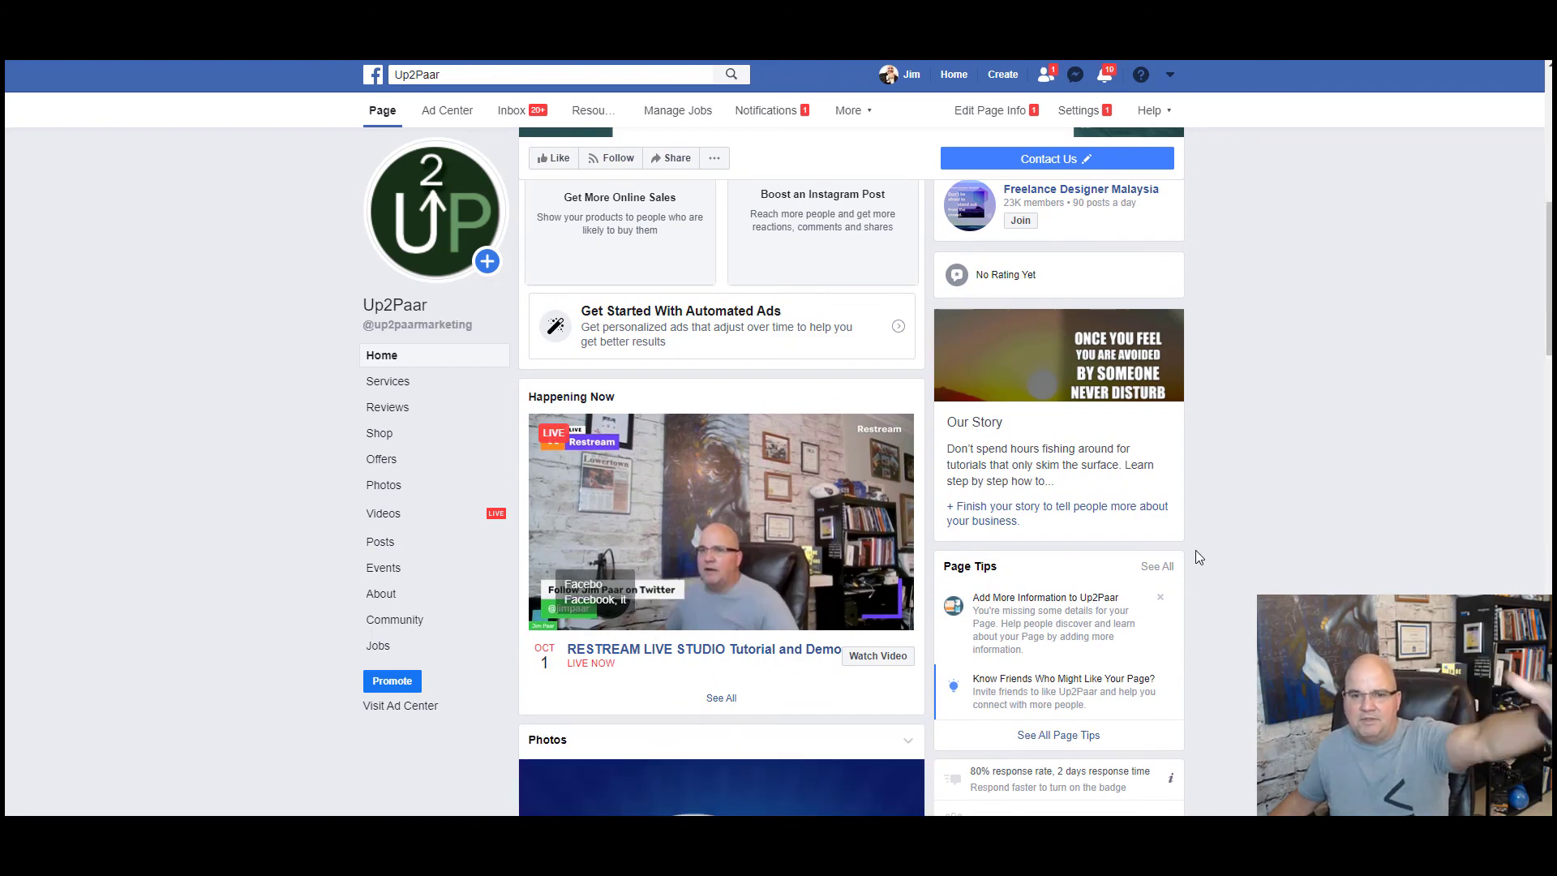
pyautogui.scroll(-2, 1292, 514)
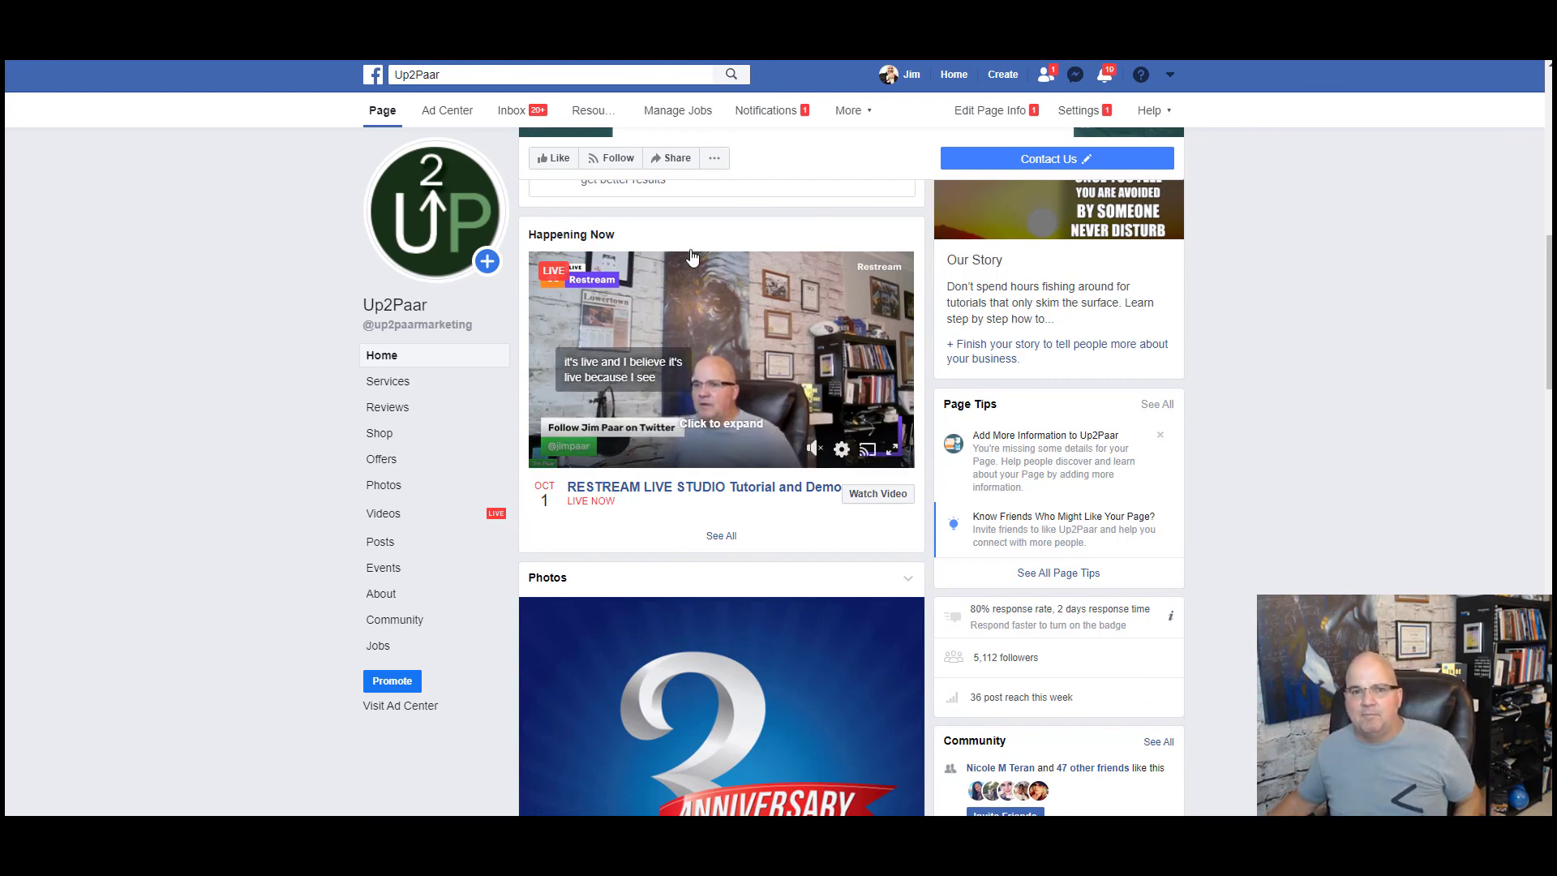
# Return to Restream Live Studio and finish the live stream, confirming that it should end
pyautogui.hotkey('ctrl', 'Tab')
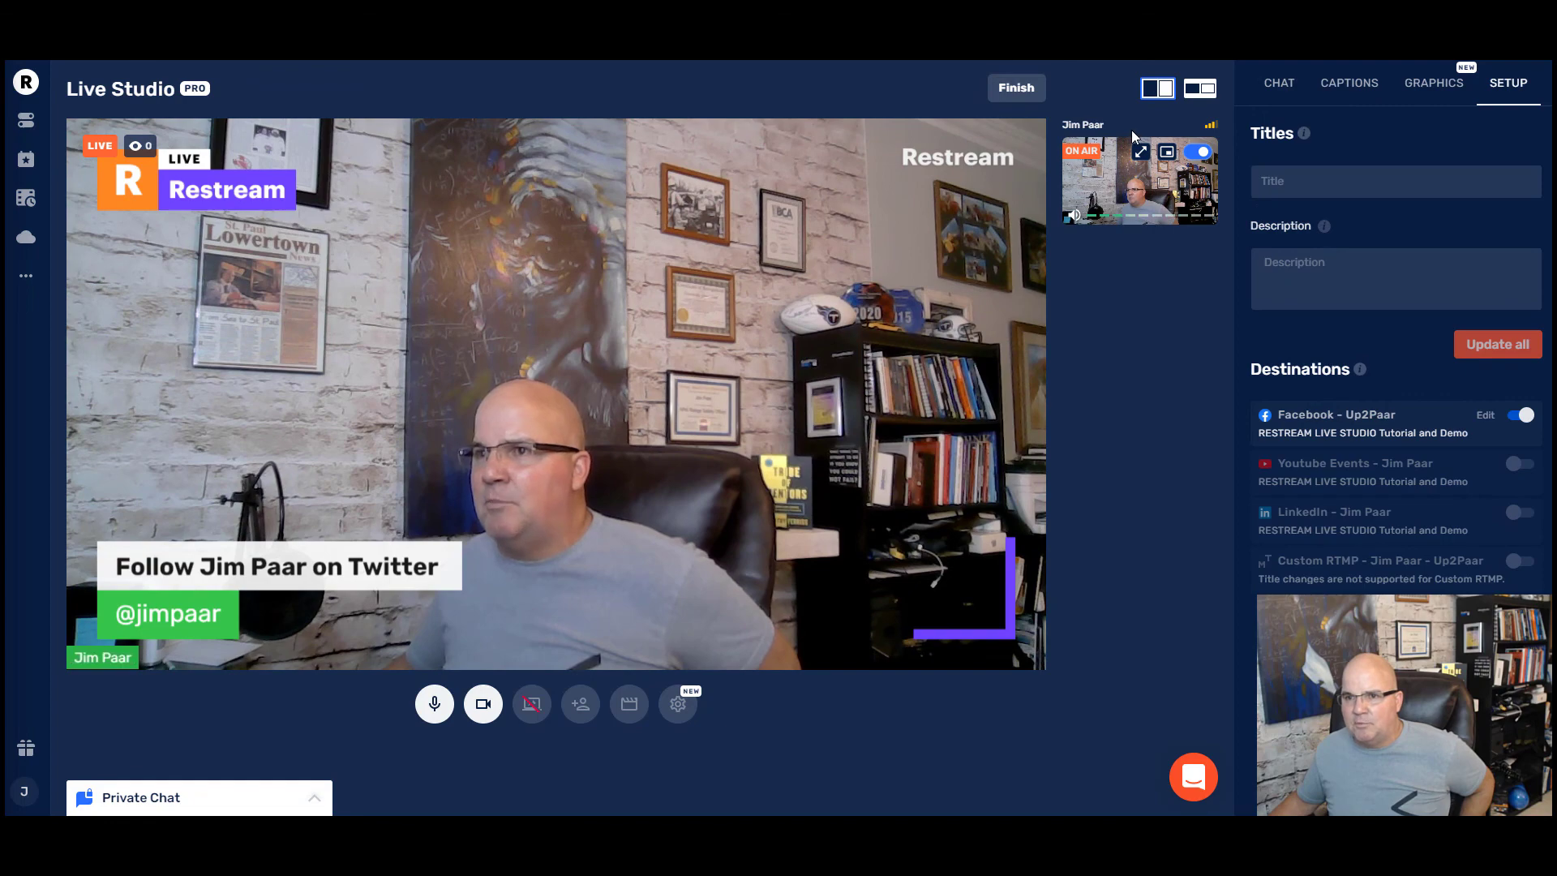
pyautogui.click(1018, 96)
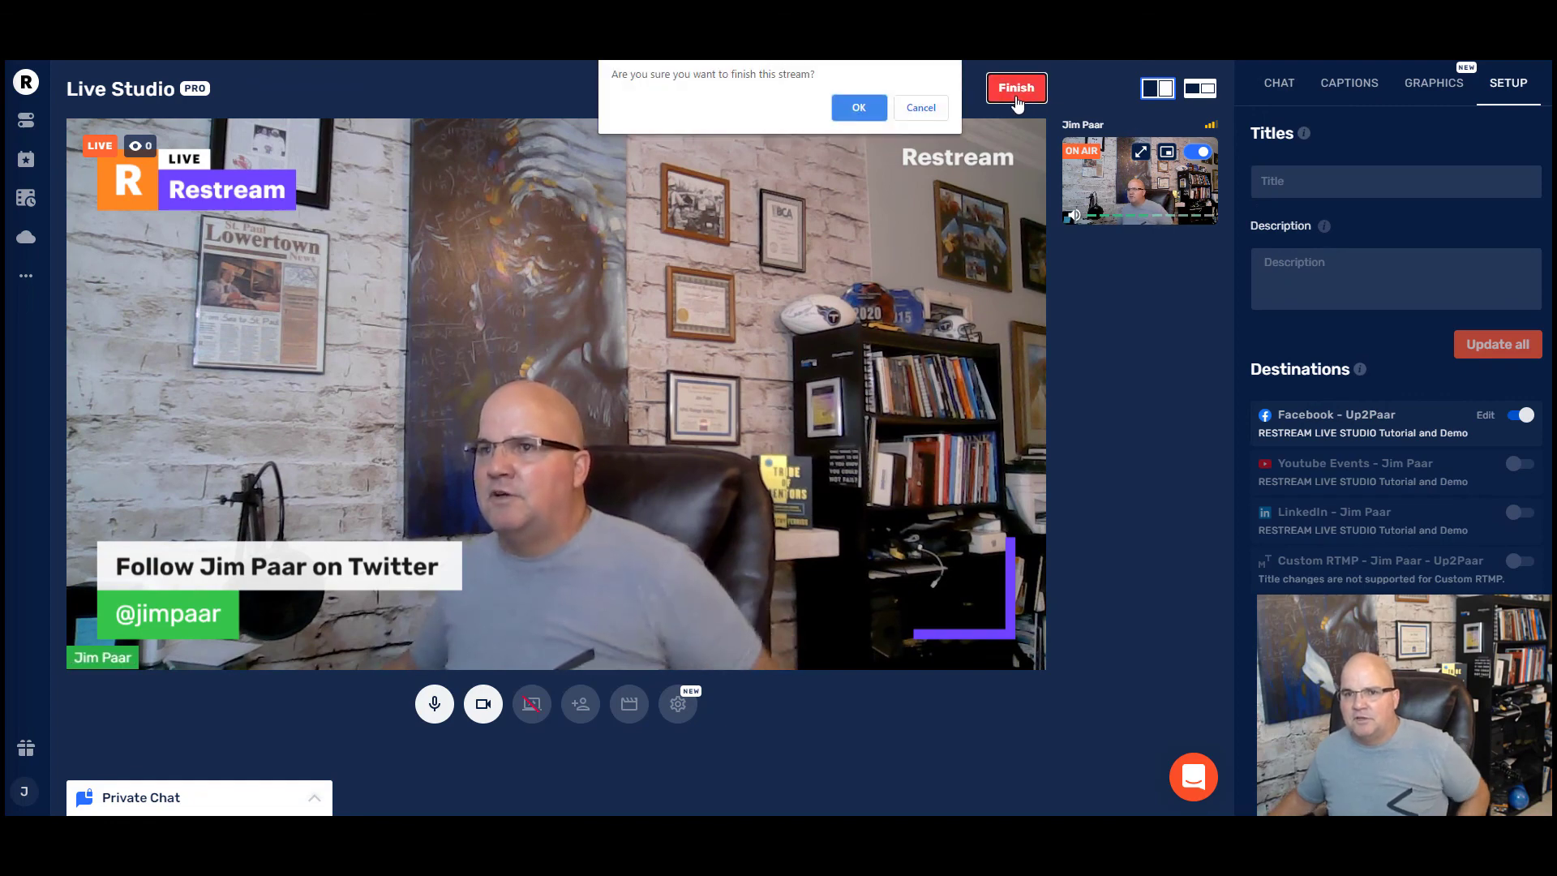
pyautogui.click(857, 114)
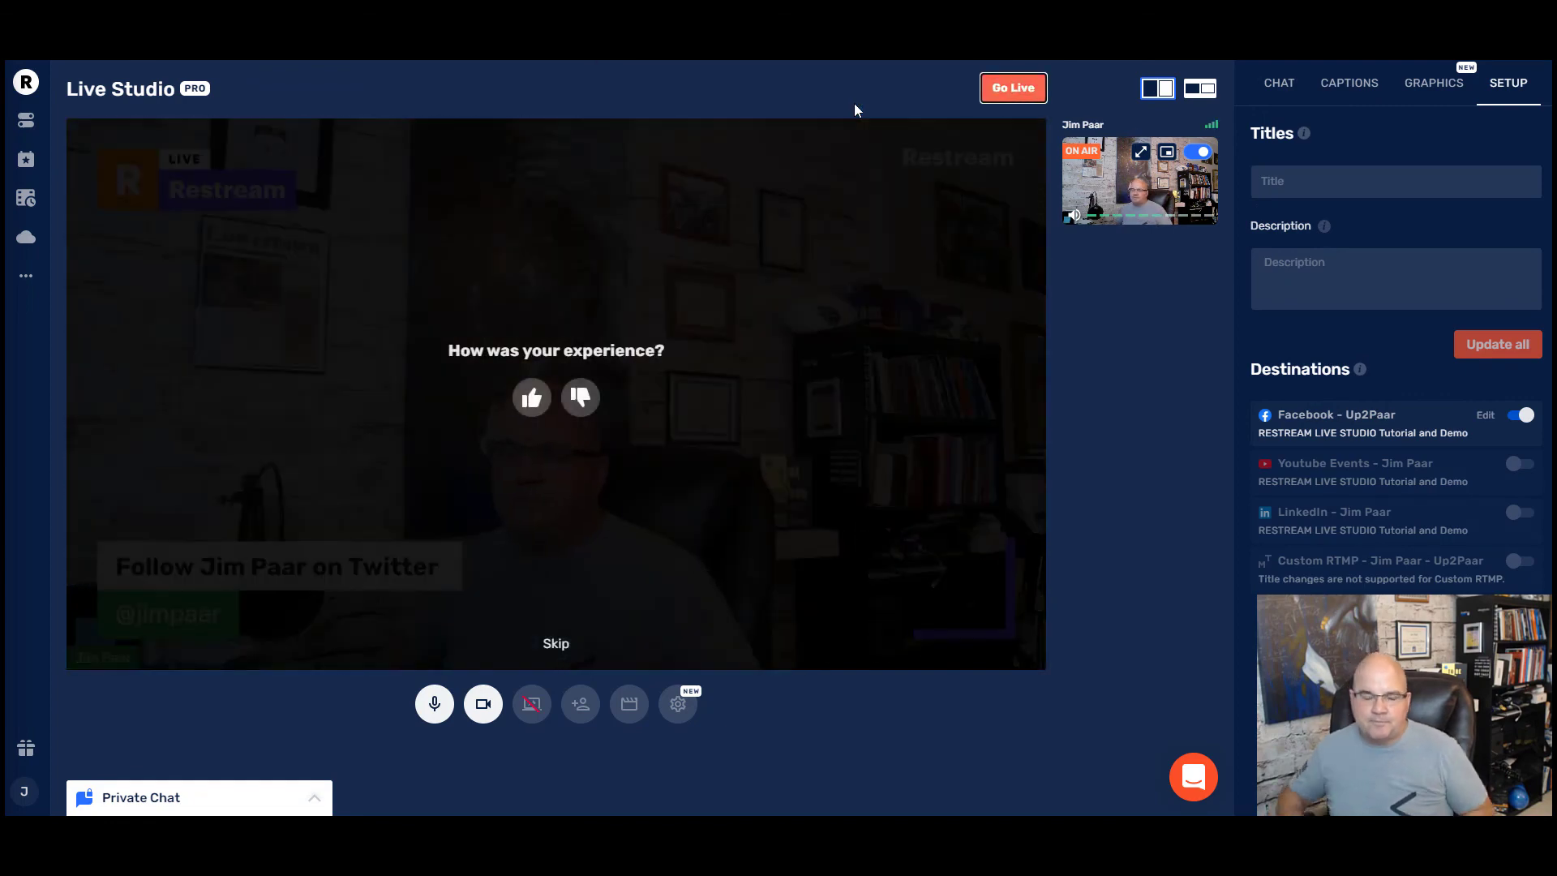